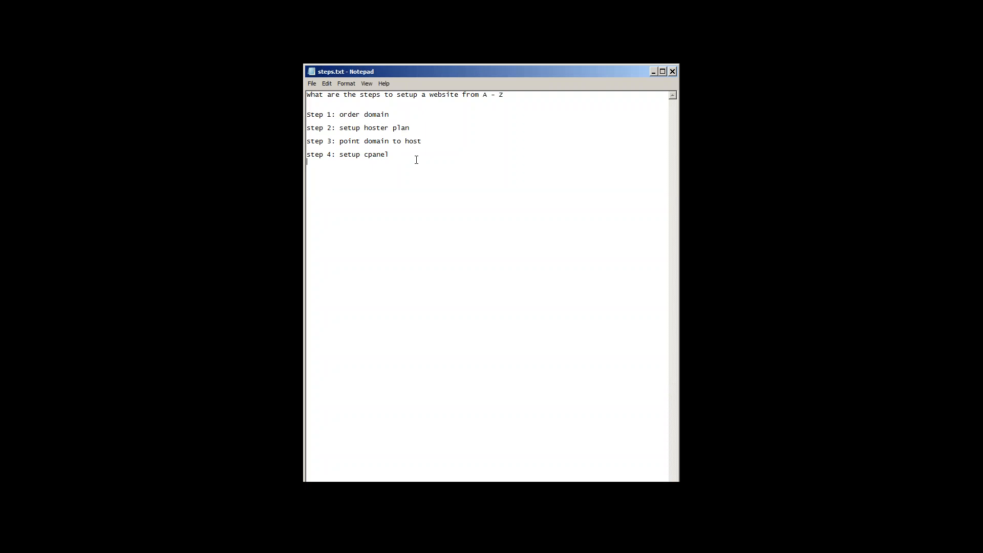
Add the lines "step 5: setup default wordpress theme" and "step 6: instal your favorite theme" below step 4
text(step 5: setup default wordpress theme  )
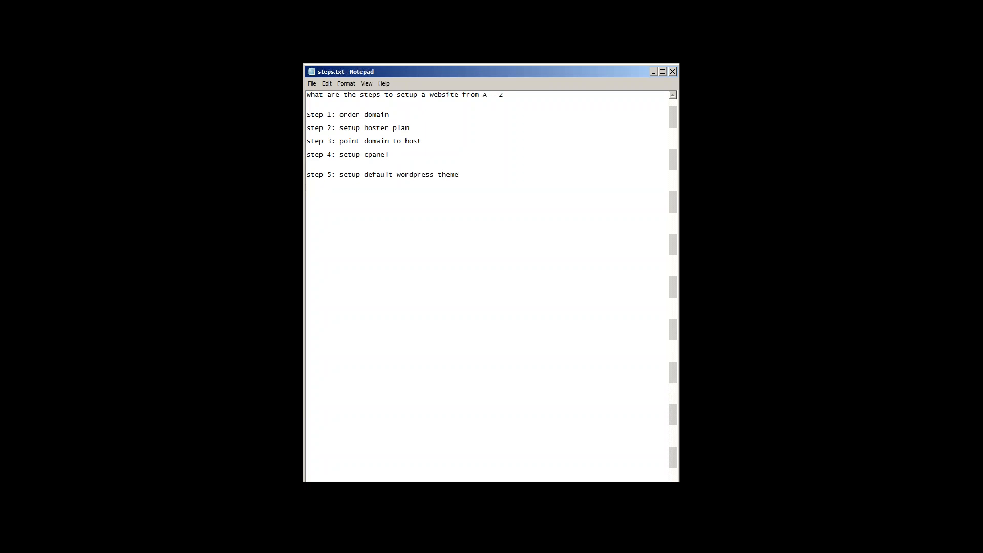
text(step 6:)
text(install your)
key(BackSpace)
key(BackSpace)
key(BackSpace)
key(BackSpace)
key(BackSpace)
key(BackSpace)
key(BackSpace)
text(your favorite theem)
key(BackSpace)
key(BackSpace)
text(mestep )
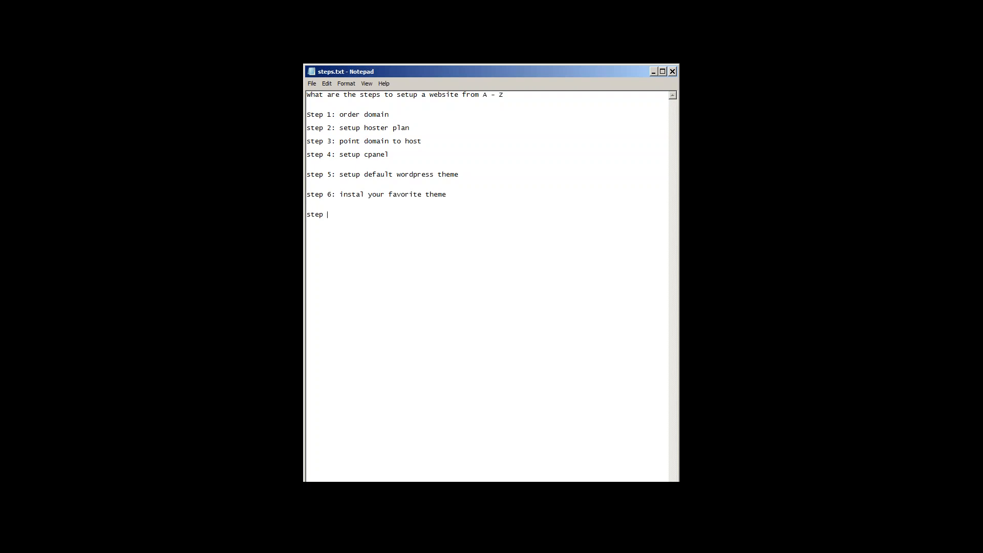
Add the line "step 7: customize it" below step 6
text(7: )
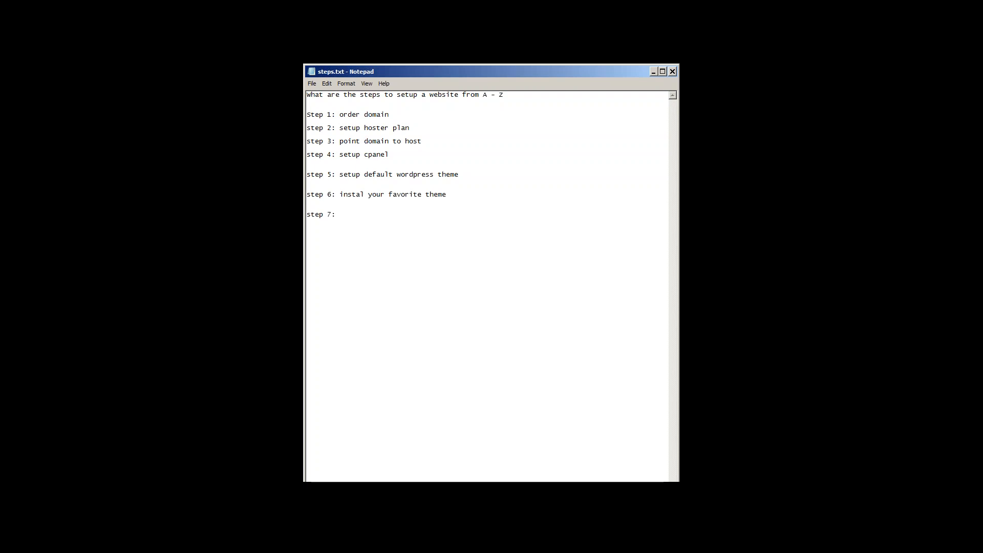
text(custo)
text(mize)
text( it)
Insert the line "step 7: upload plugins" above the "customize it" line
key(Return)
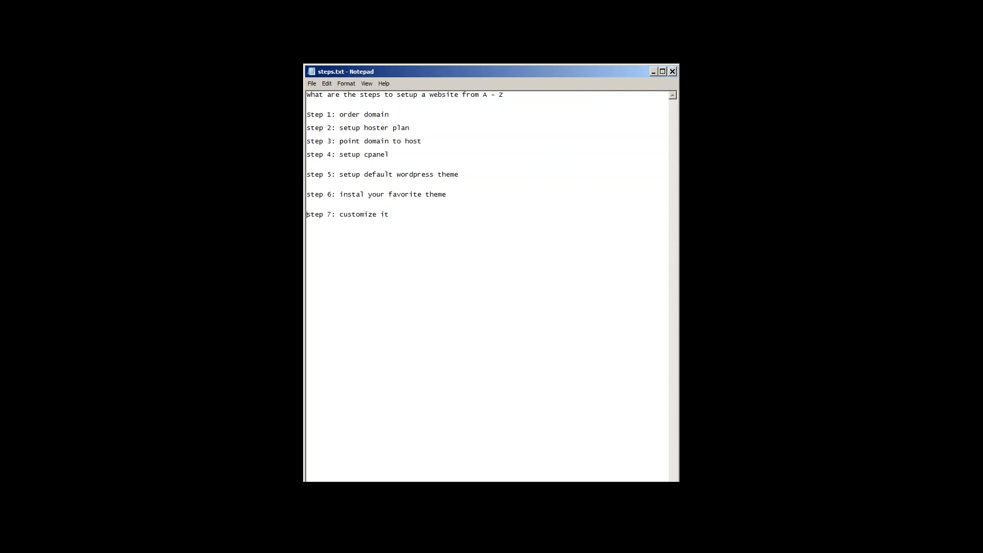
key(Return)
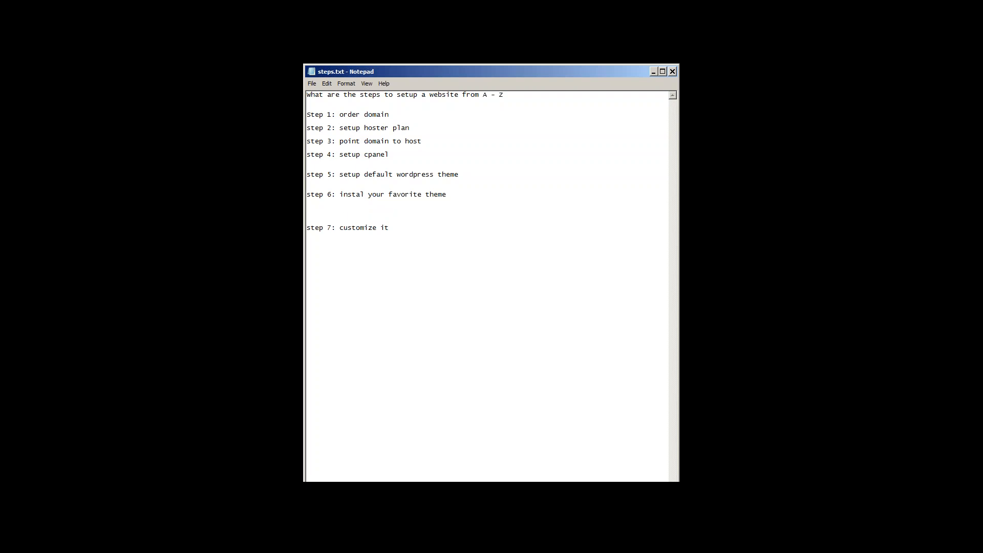
text(step 7: upload plugins)
key(Return)
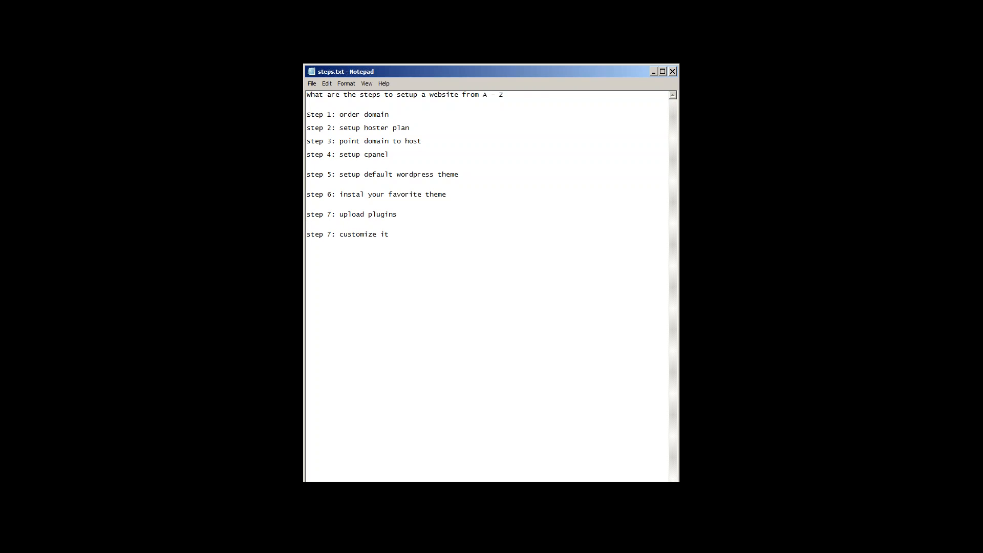
Renumber the "customize it" line as step 8 and save steps.txt
key(BackSpace)
text(8)
click(312, 84)
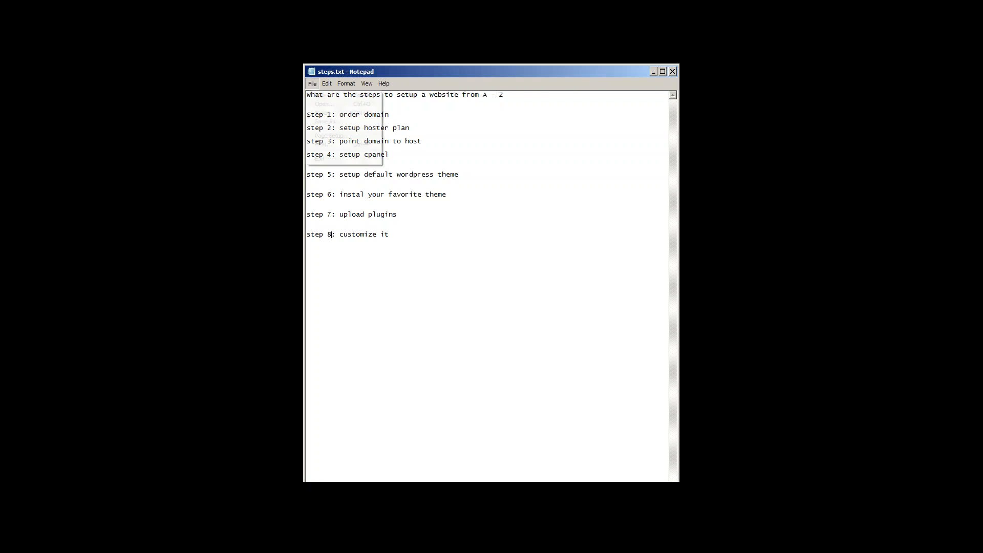
click(321, 113)
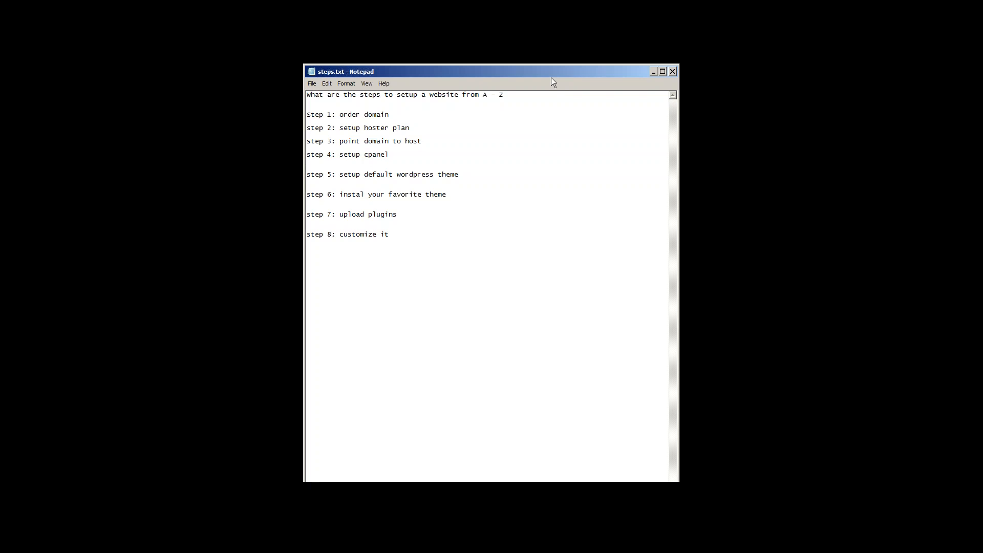
Add a separator row of equals signs after step 8 and save the file
click(408, 234)
text(=======================)
click(317, 84)
click(318, 113)
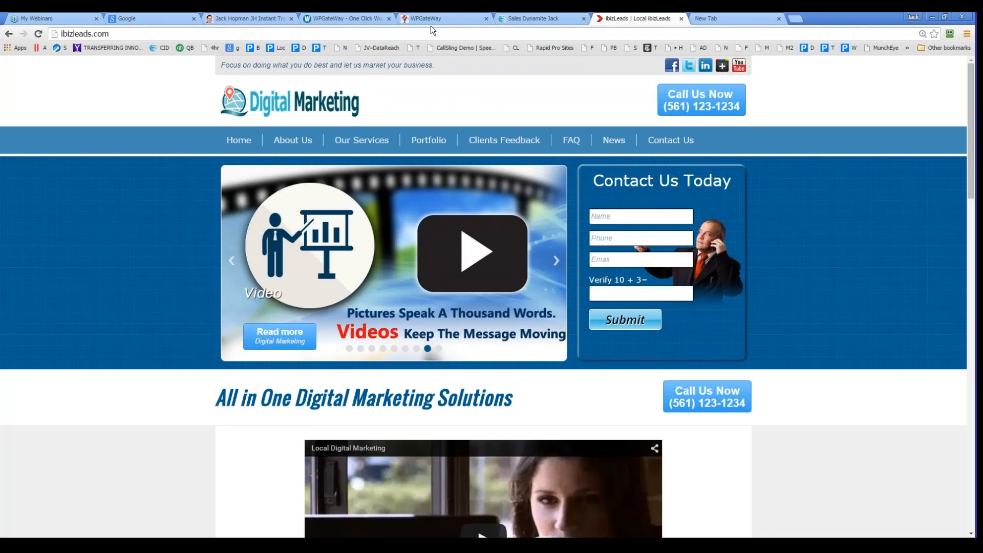
Switch to WPGateWay in the browser and open the form for ordering a new domain
click(436, 20)
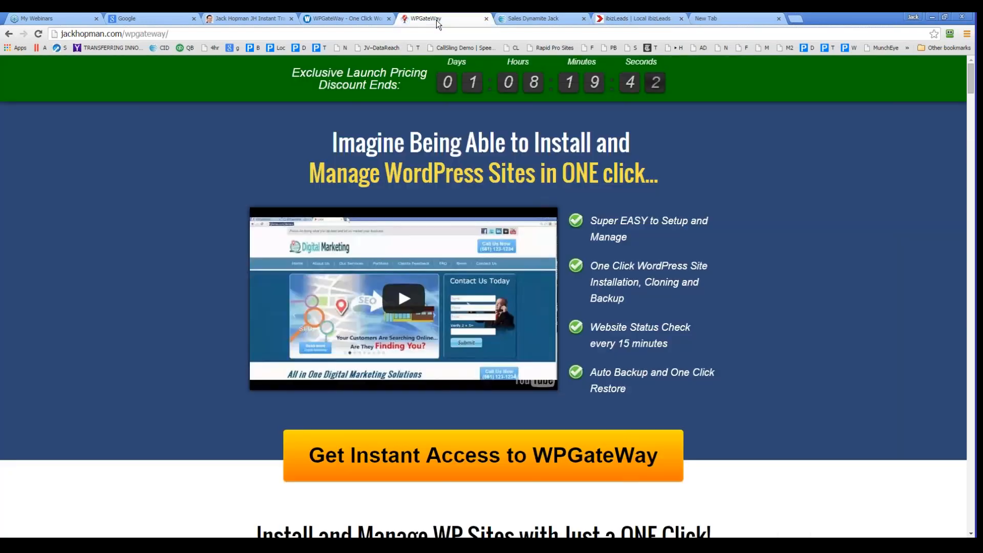
click(345, 20)
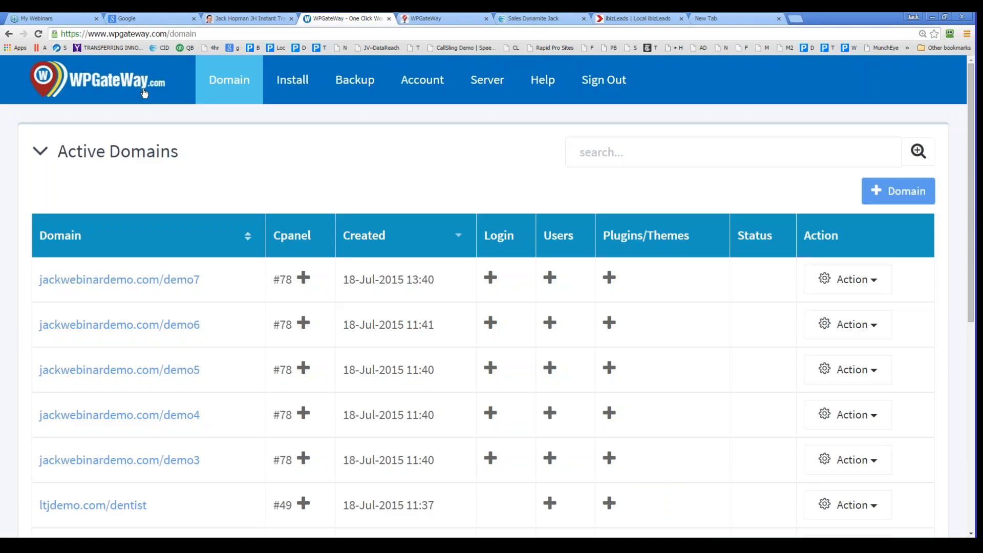
click(487, 88)
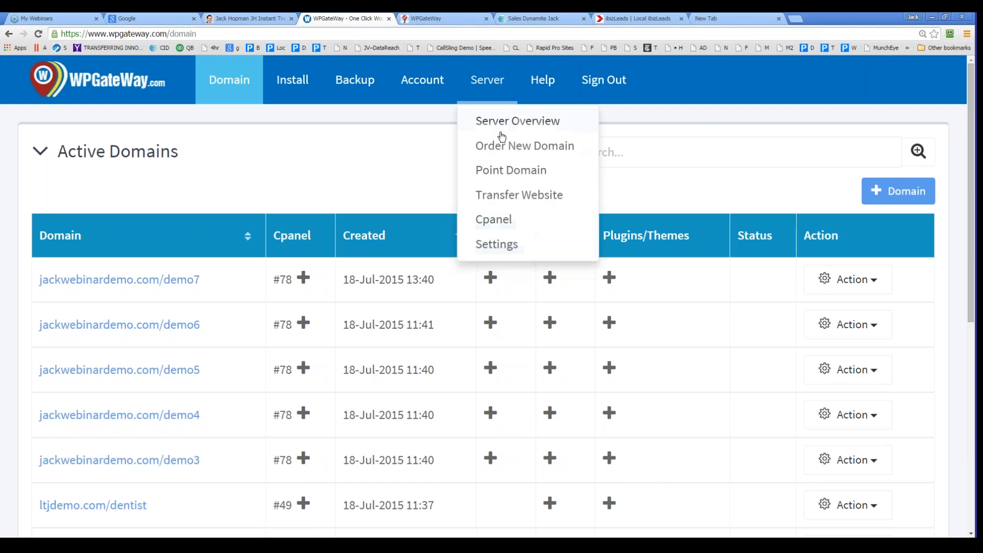
click(500, 145)
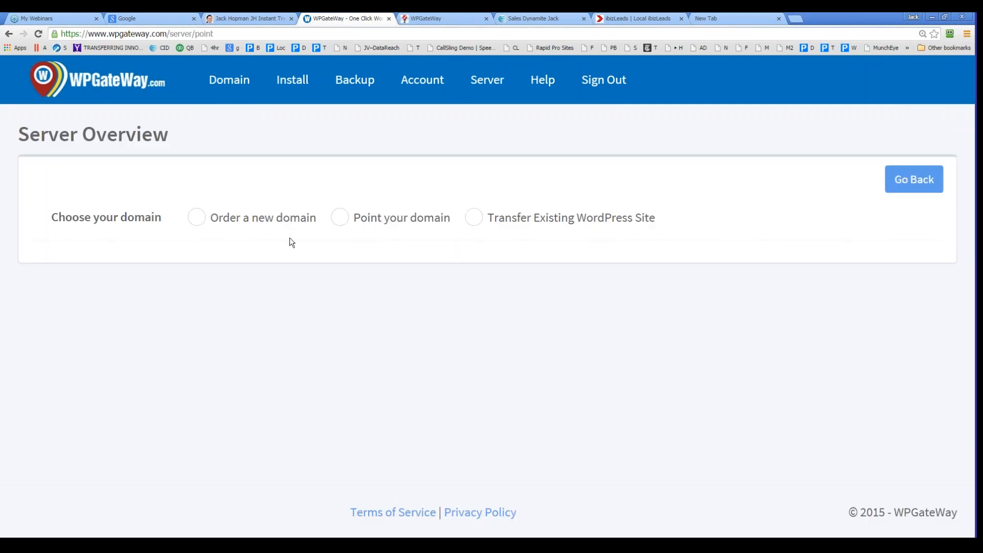
click(201, 219)
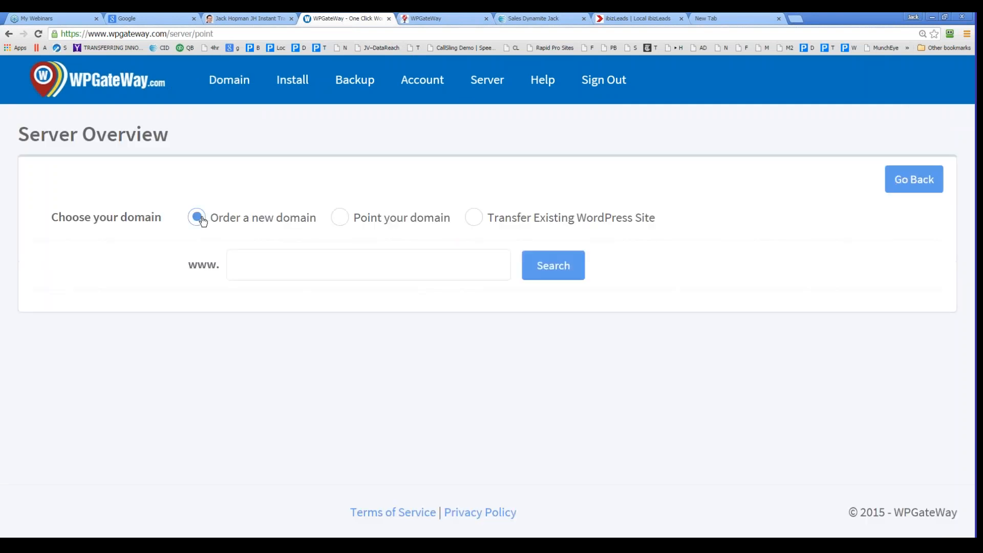
Search for the new domain demojack2.com and try to order it
click(283, 262)
text(demo)
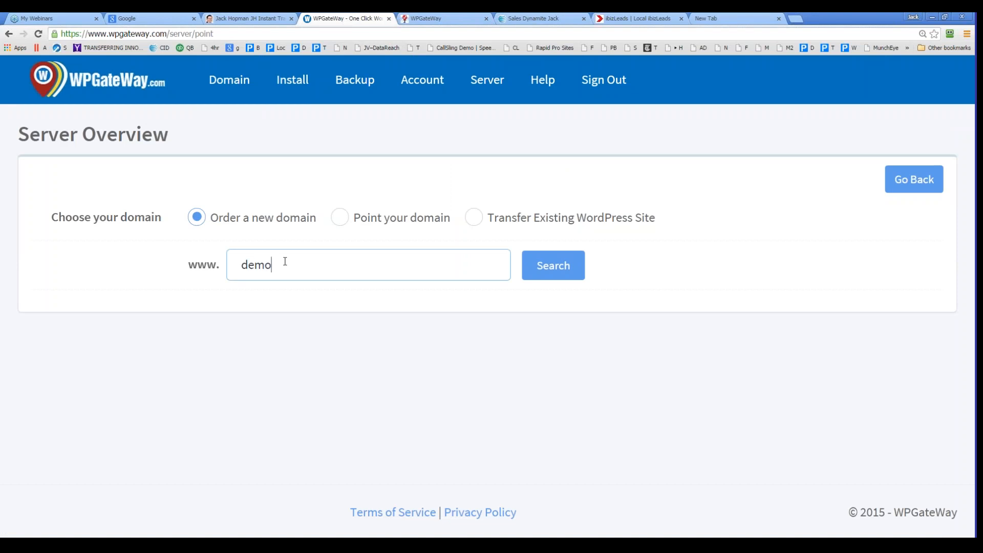
text(jack2.com)
click(542, 271)
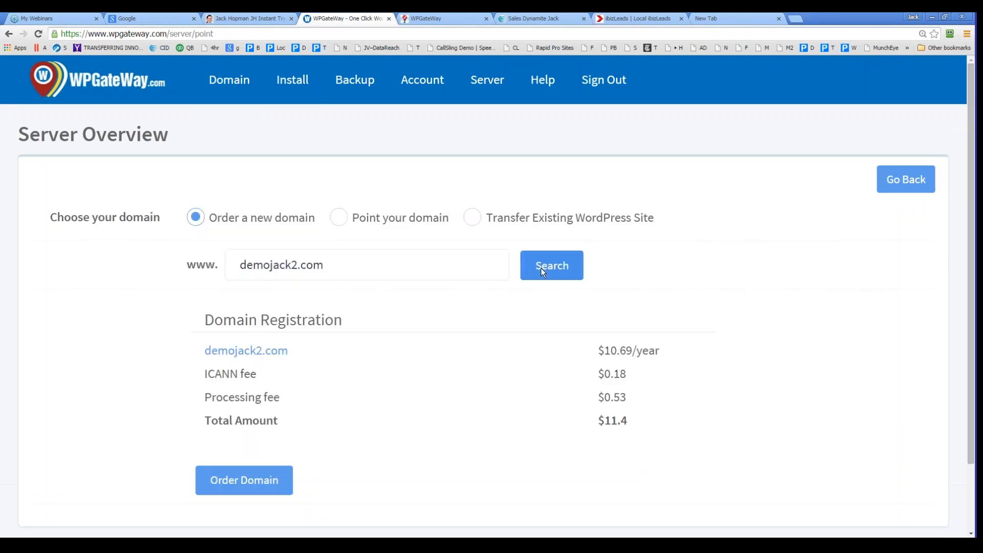
click(266, 483)
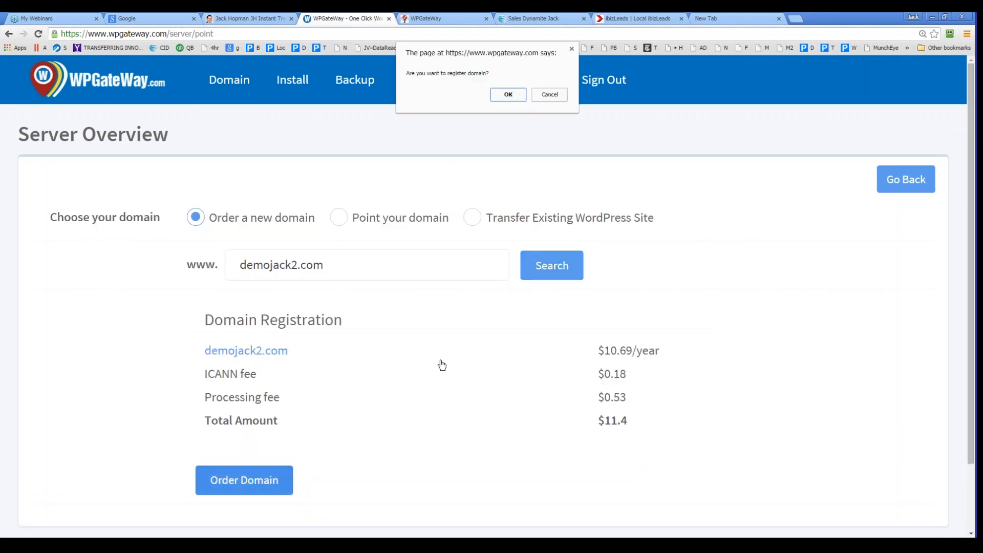
click(512, 100)
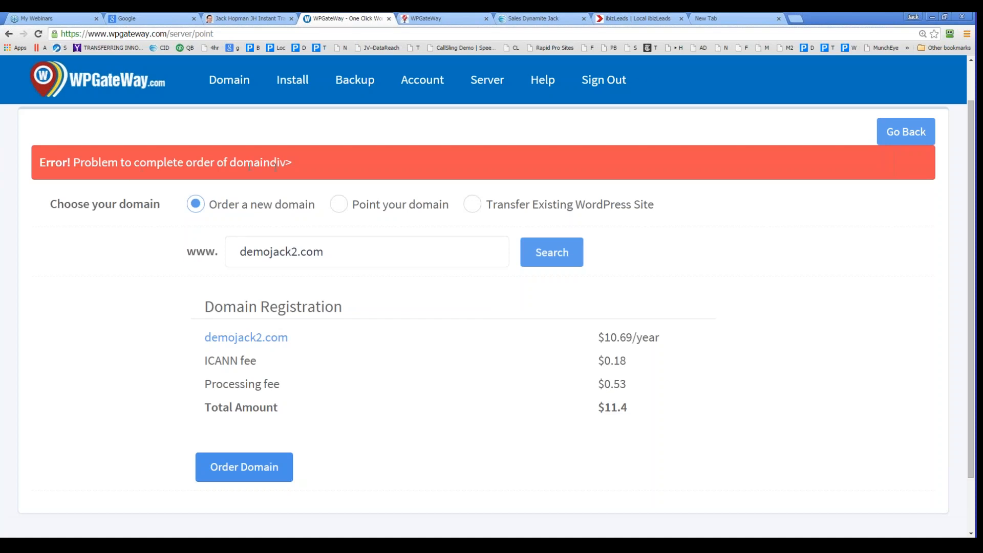
drag(275, 165, 283, 163)
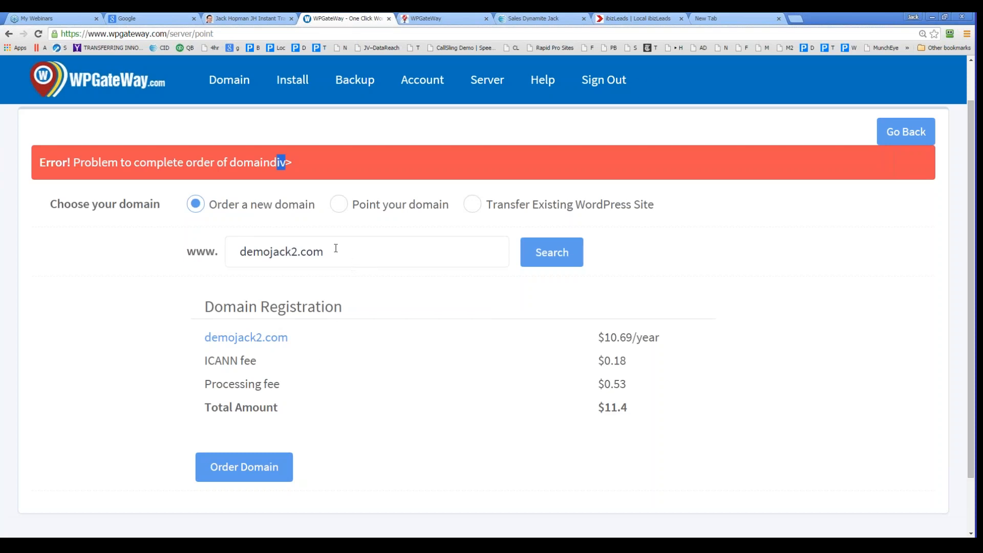
Search for demojack5.com as the new domain instead and try to order it
click(289, 252)
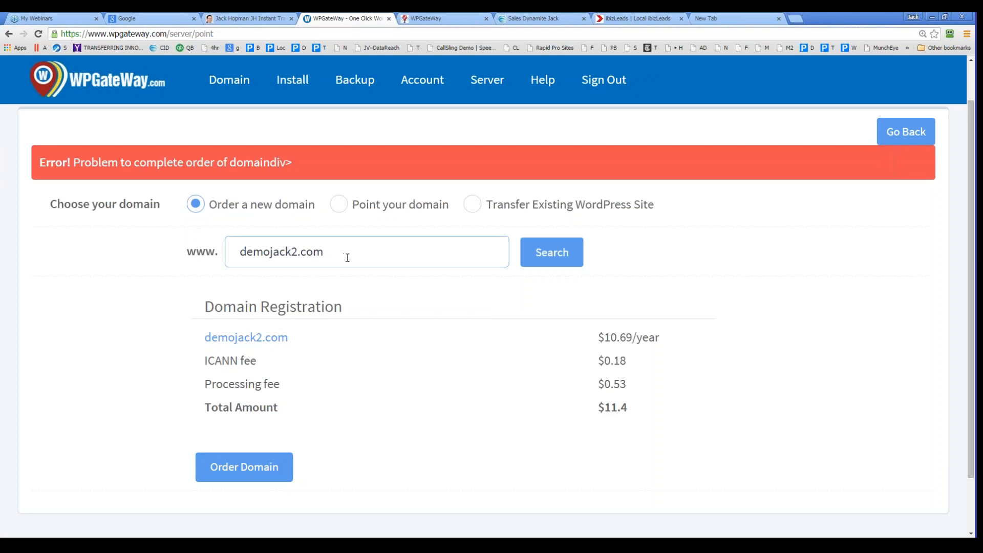
text(5)
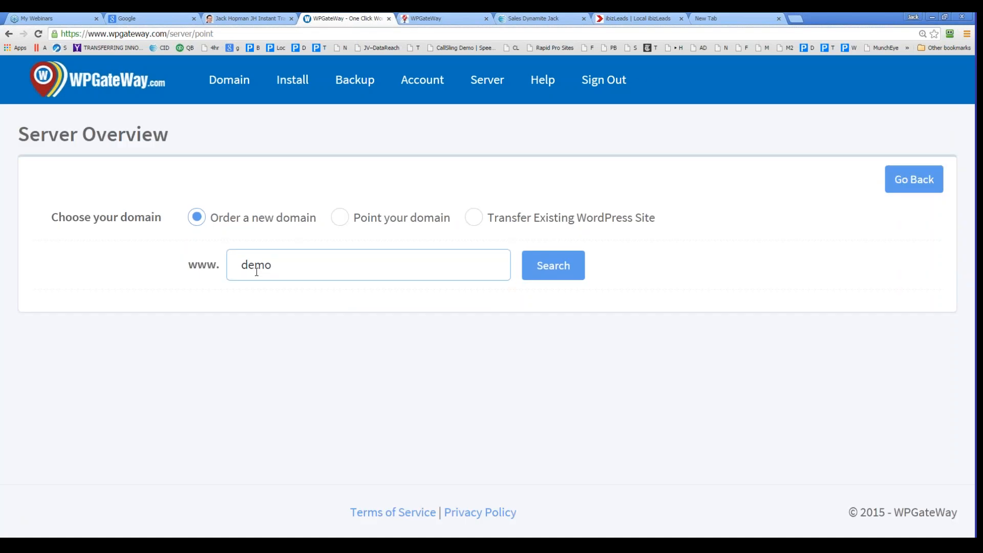
text(jack5.com)
click(566, 269)
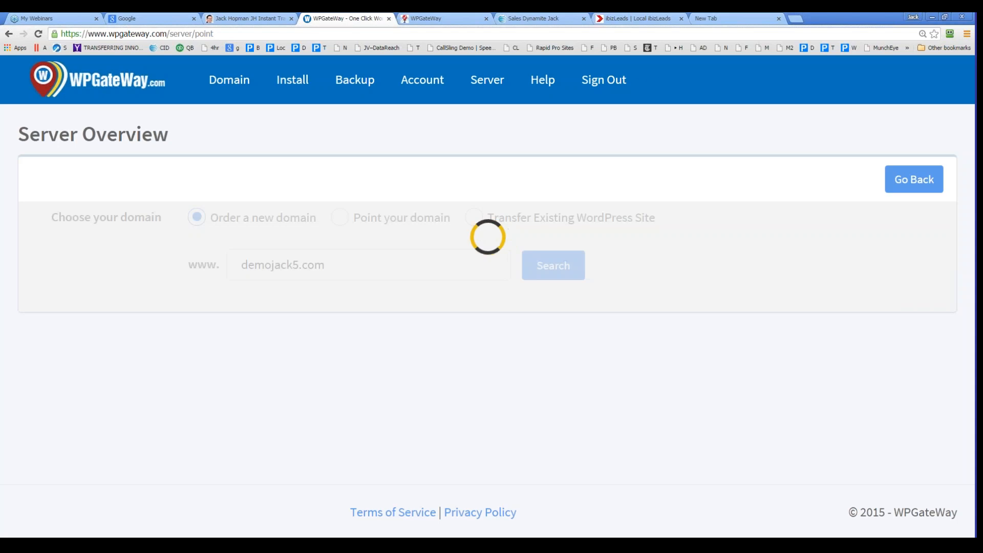
click(235, 482)
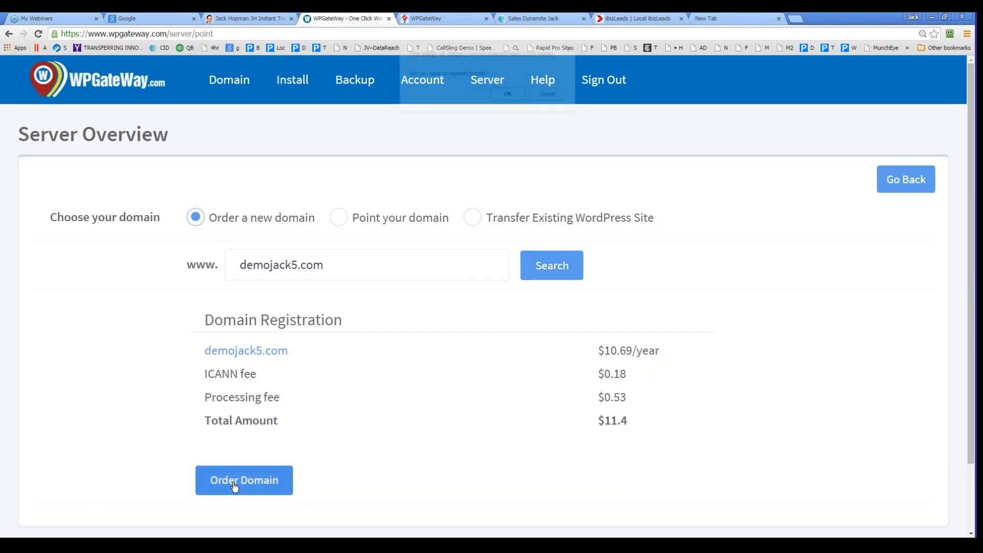
click(508, 94)
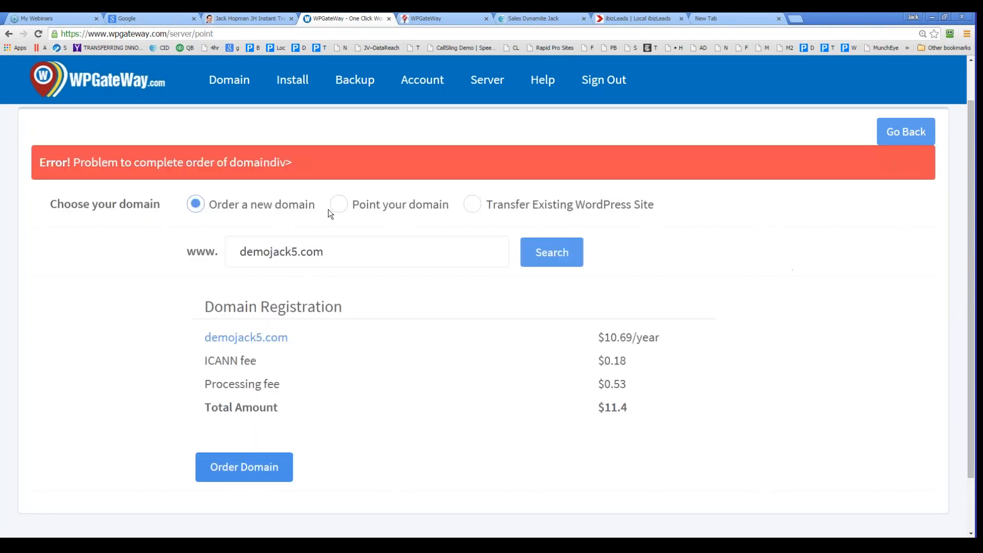
drag(270, 161, 292, 161)
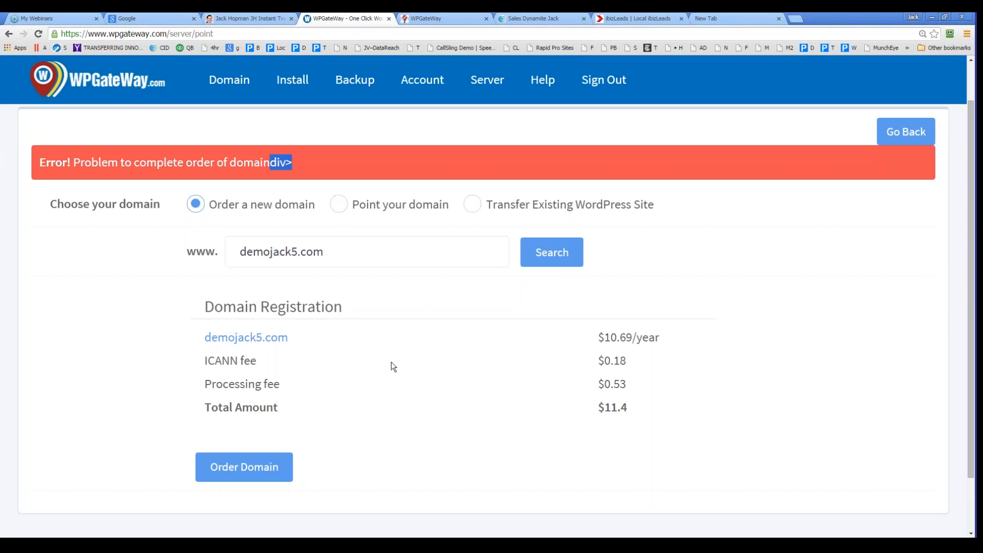
Choose to point an existing domain, and log in to the Namecheap account in the empty browser tab with the saved login
click(338, 204)
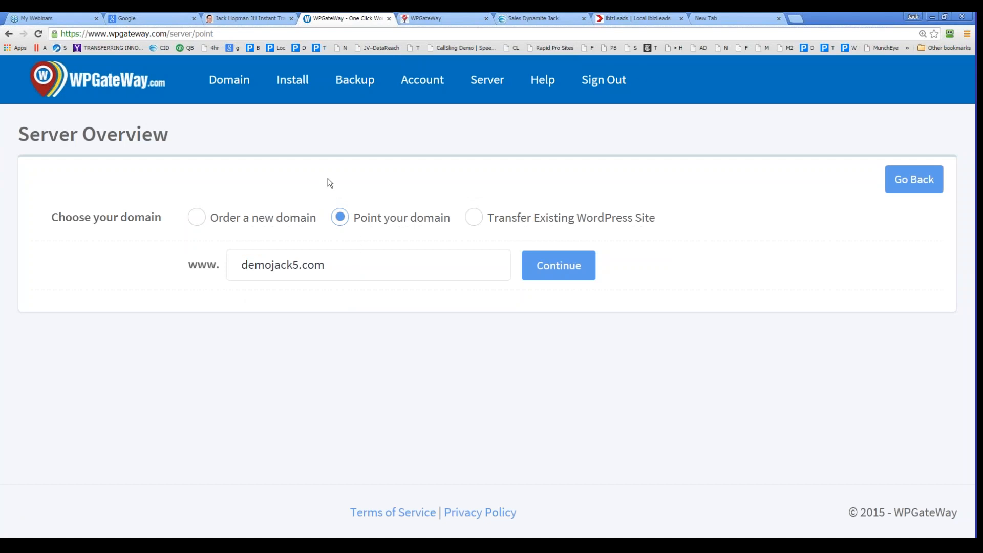
click(733, 23)
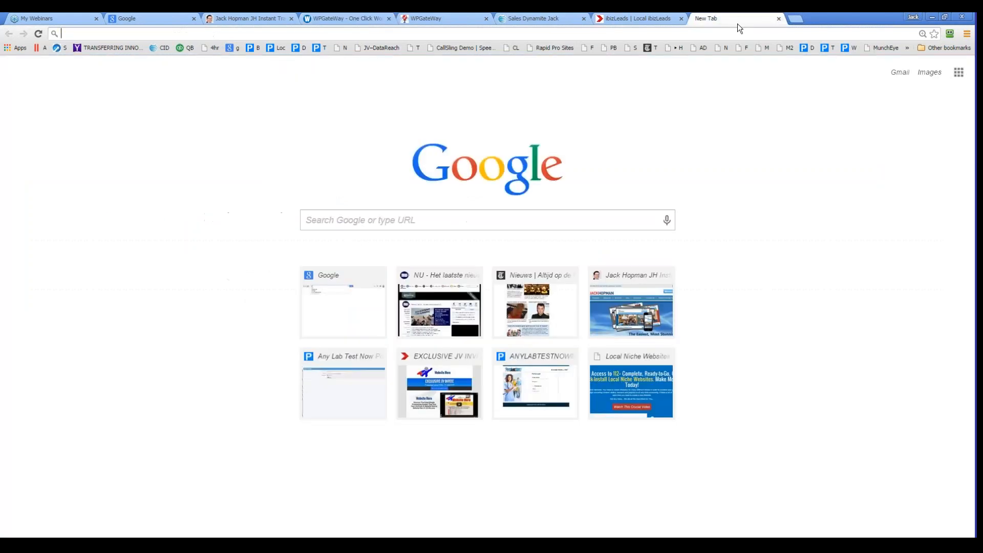
click(948, 37)
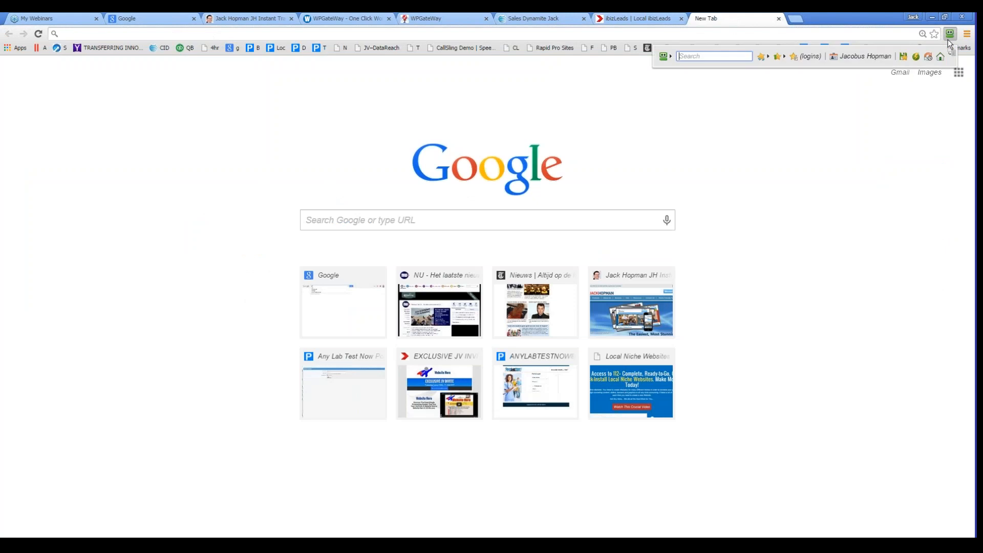
text(mai)
key(Return)
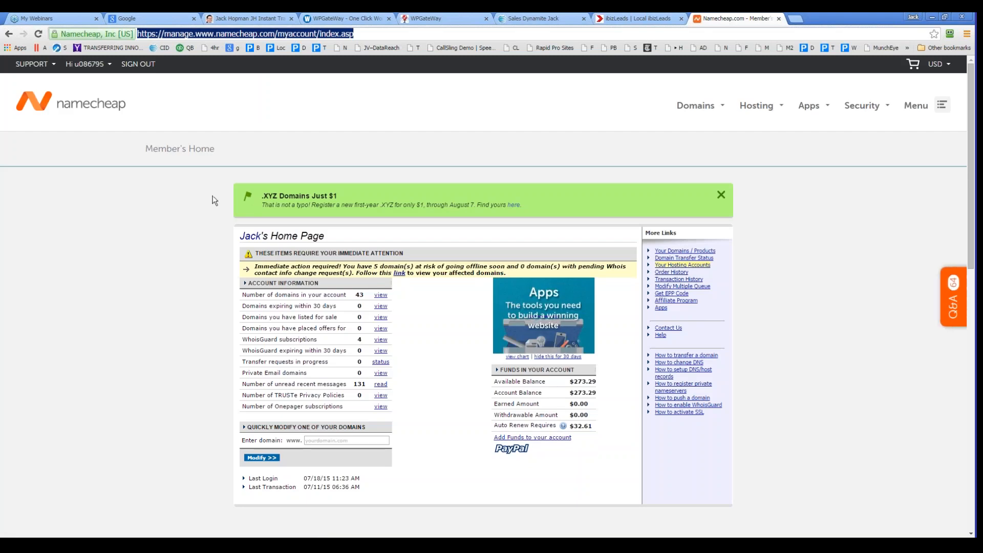
Search for demojack5.com on Namecheap's domain registration page and dismiss the tour of the new search features
mouse_move(708, 109)
mouse_move(109, 71)
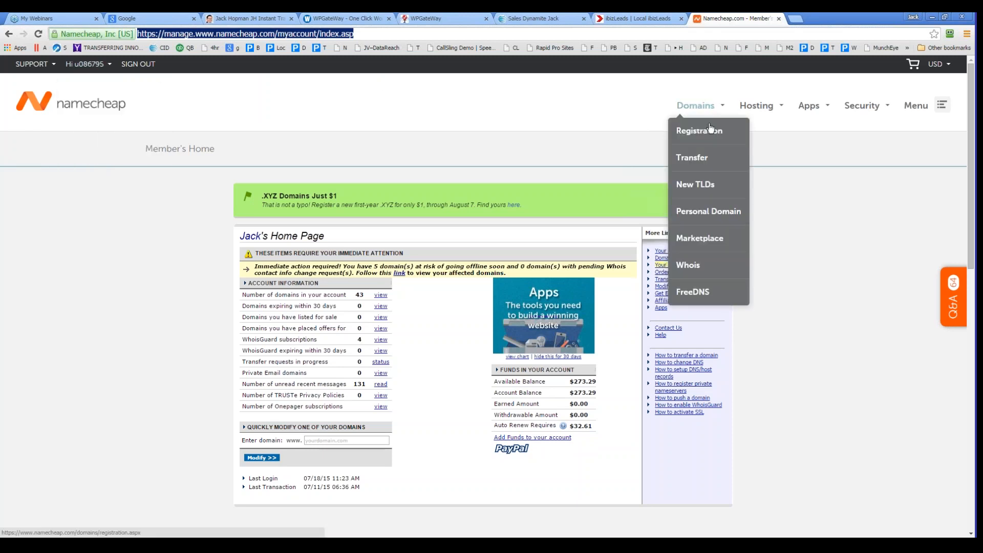
click(699, 132)
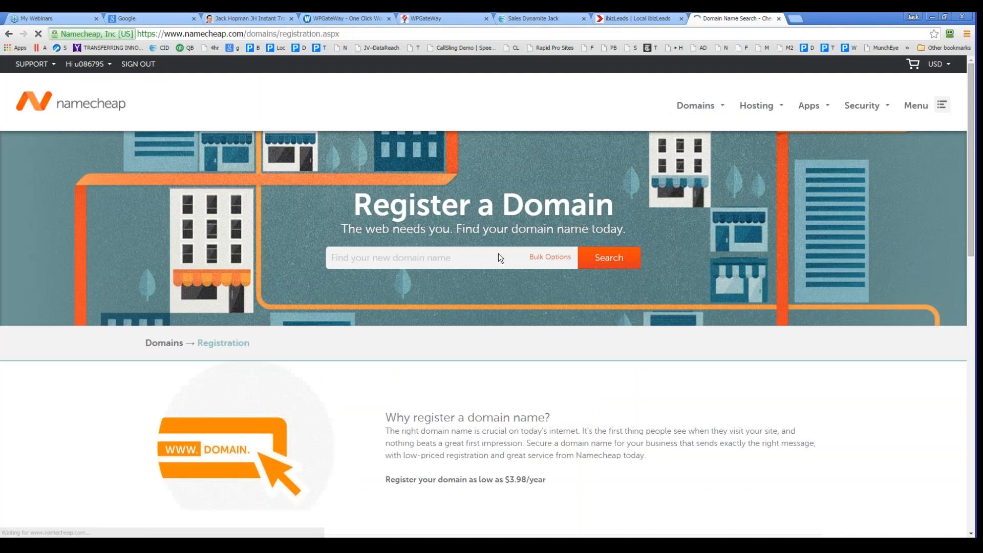
click(372, 262)
text(dem)
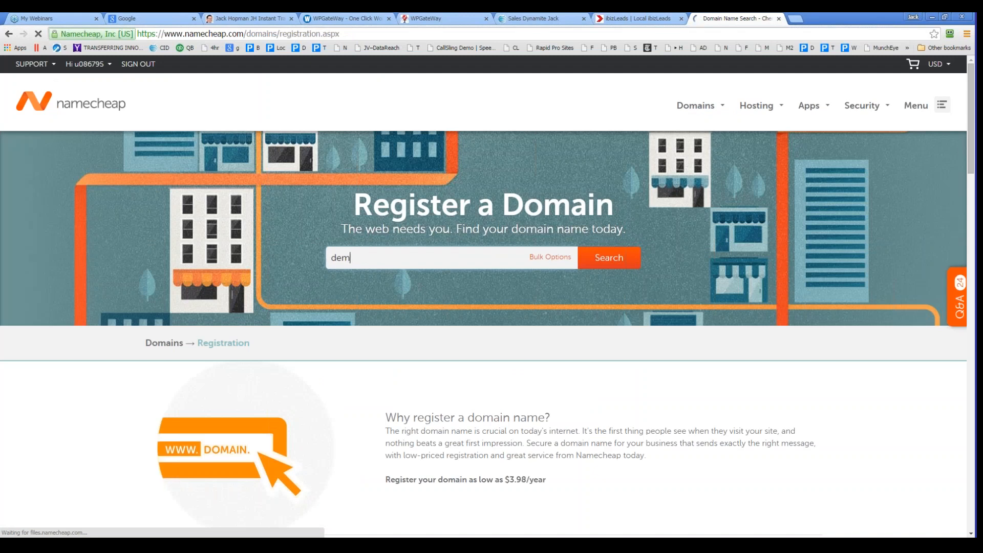
text(ojack)
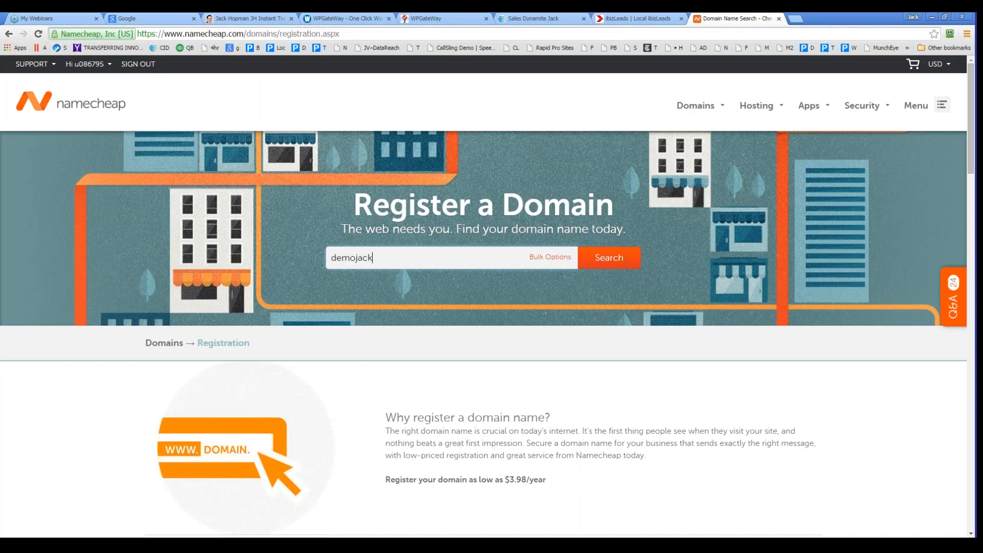
text(5.com)
click(618, 263)
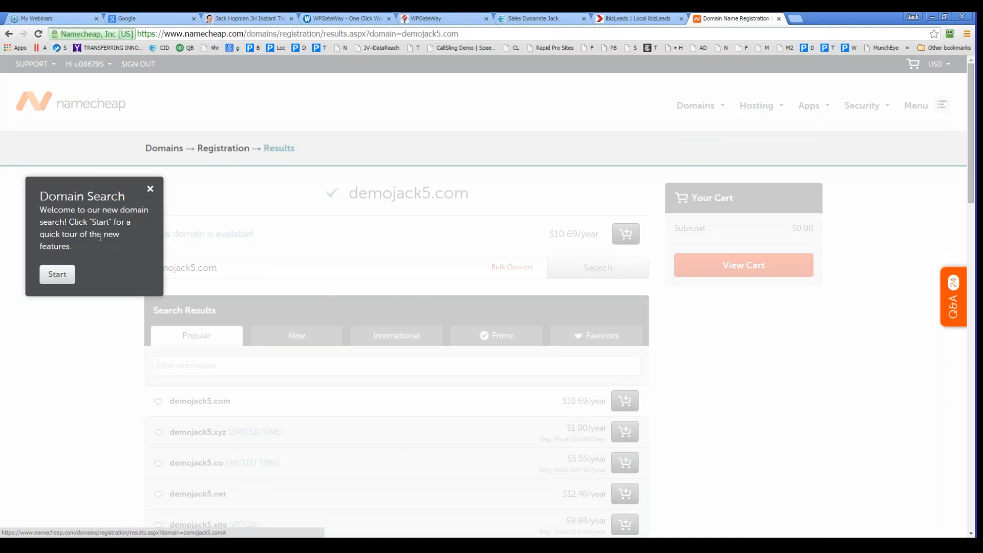
click(152, 191)
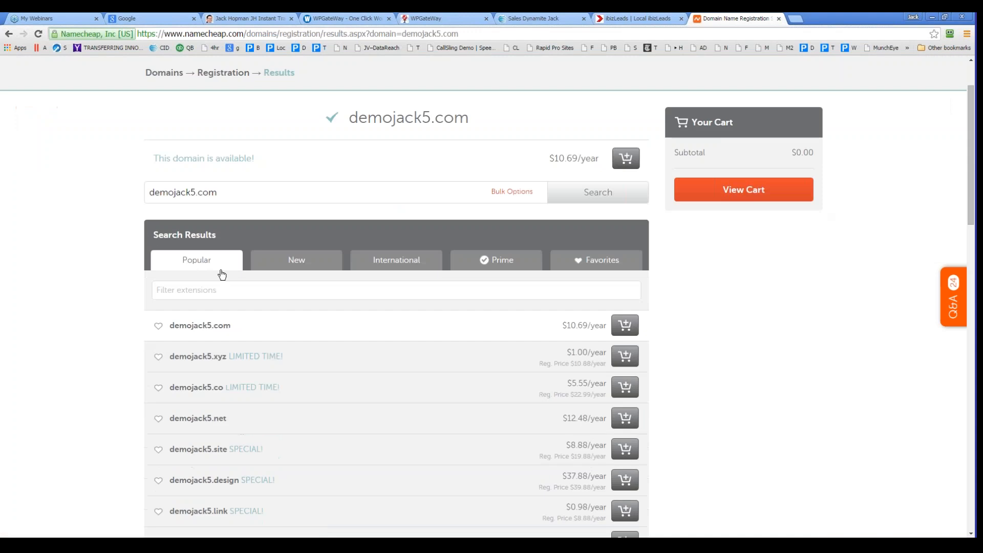
Add demojack5.com to the Namecheap cart with 1-year registration and proceed from the cart to the order review
click(625, 327)
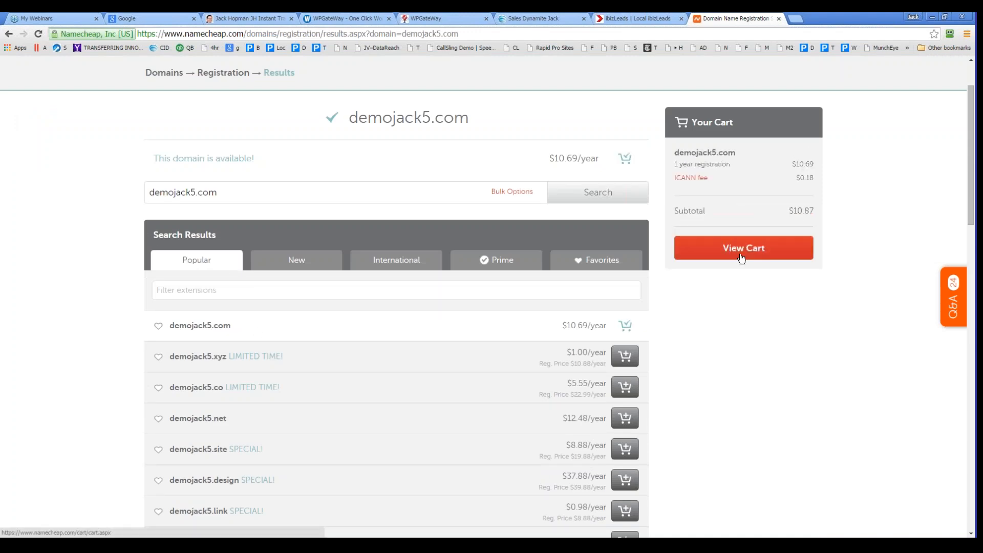
click(742, 256)
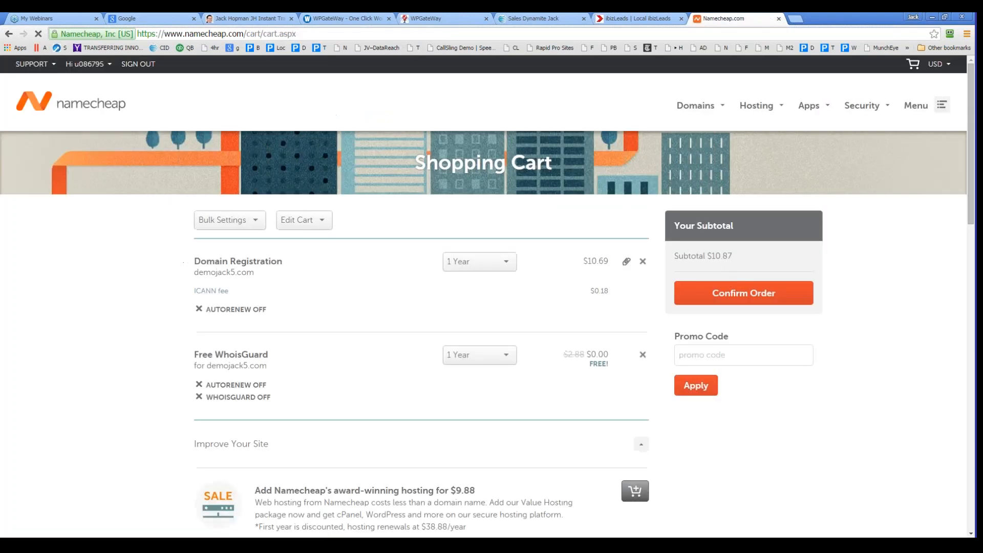
scroll(348, 359, down, 10)
click(269, 356)
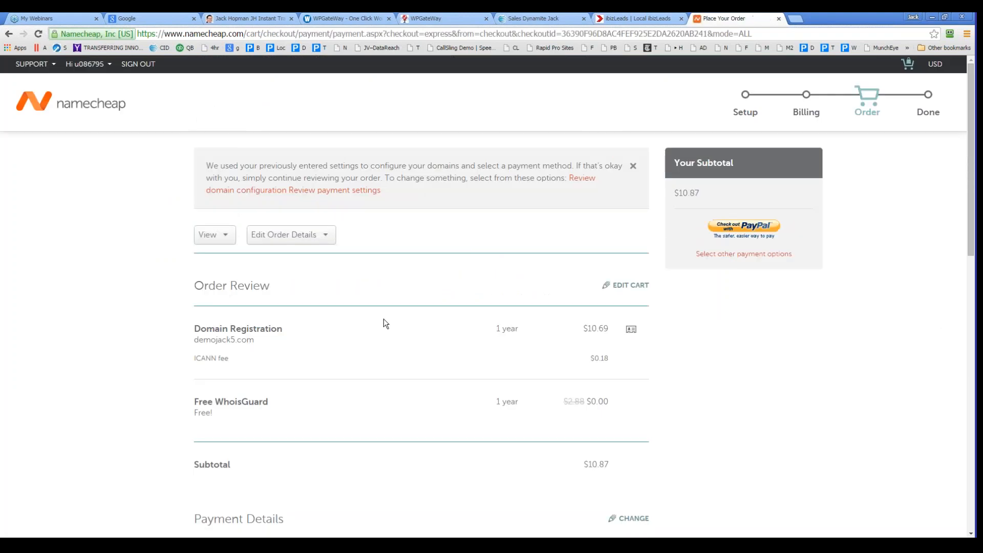
Accept the contact-details confirmation under Terms and Agreements and check out with PayPal
scroll(405, 318, down, 3)
scroll(427, 315, down, 4)
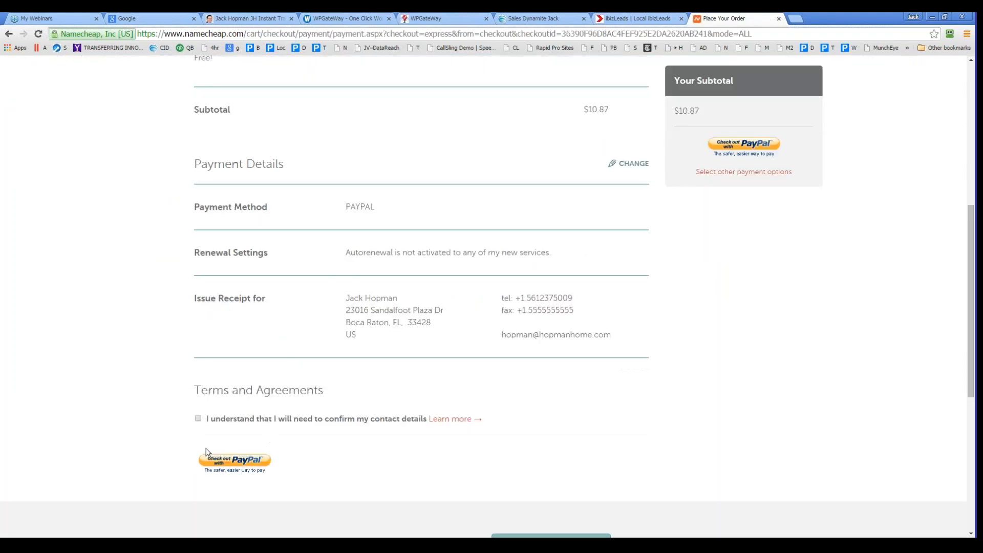
click(198, 418)
click(214, 461)
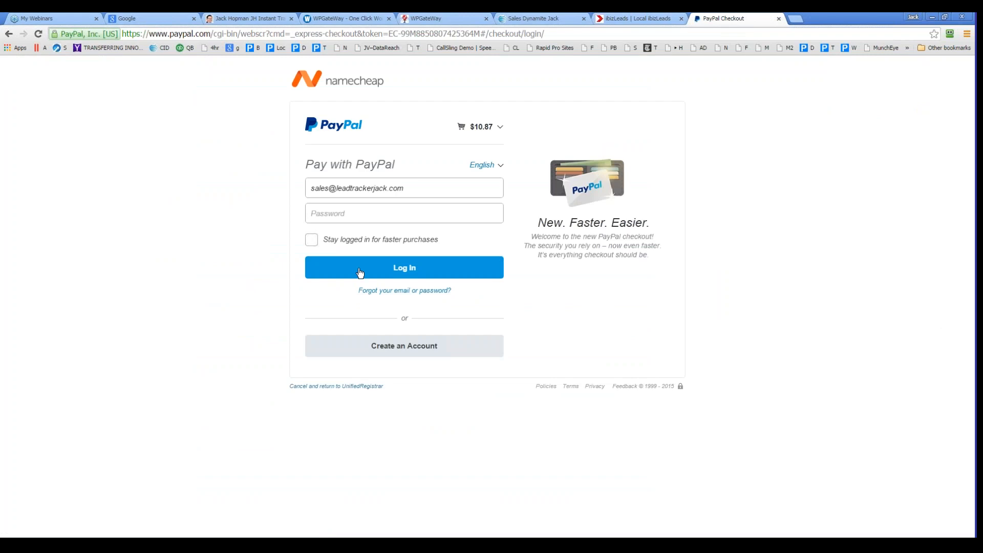
Log in to PayPal with the account password and approve the domain payment from the PayPal balance
click(353, 219)
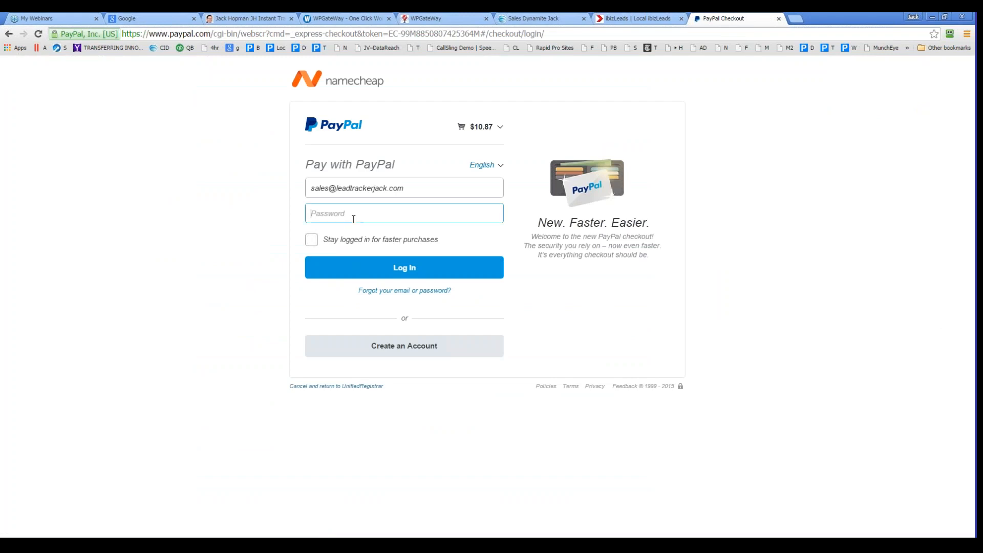
text(****)
click(395, 276)
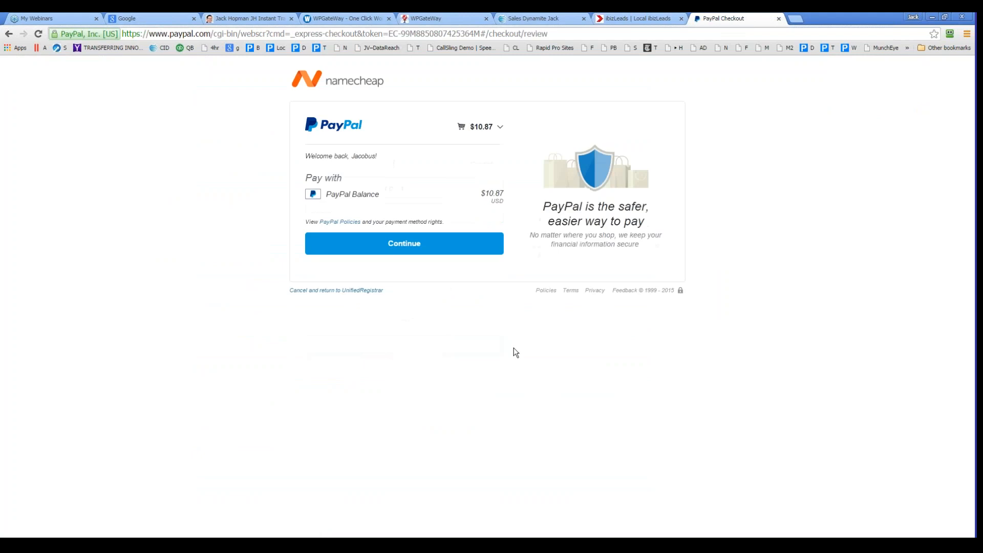
click(389, 252)
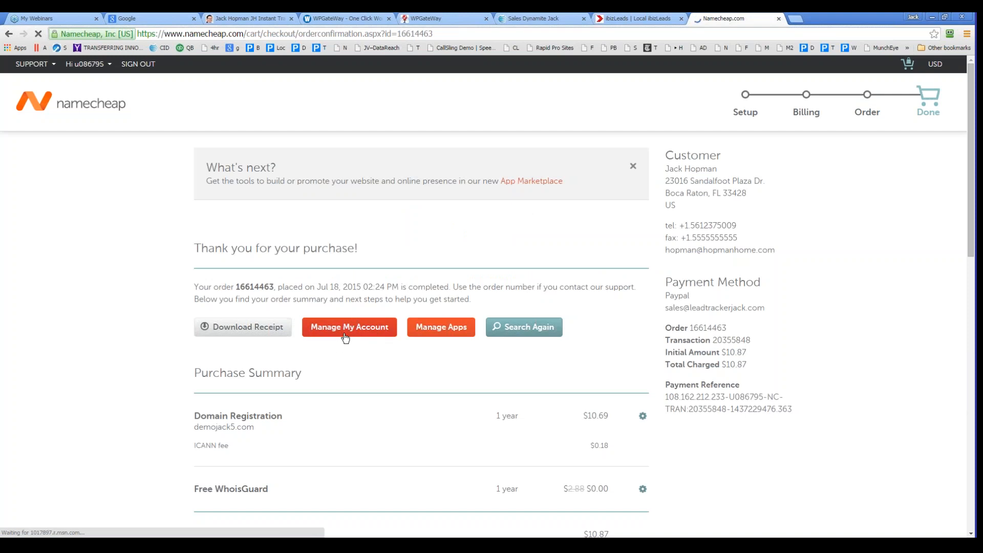
Go to the Namecheap account's domain list and filter it by "demo"
click(351, 333)
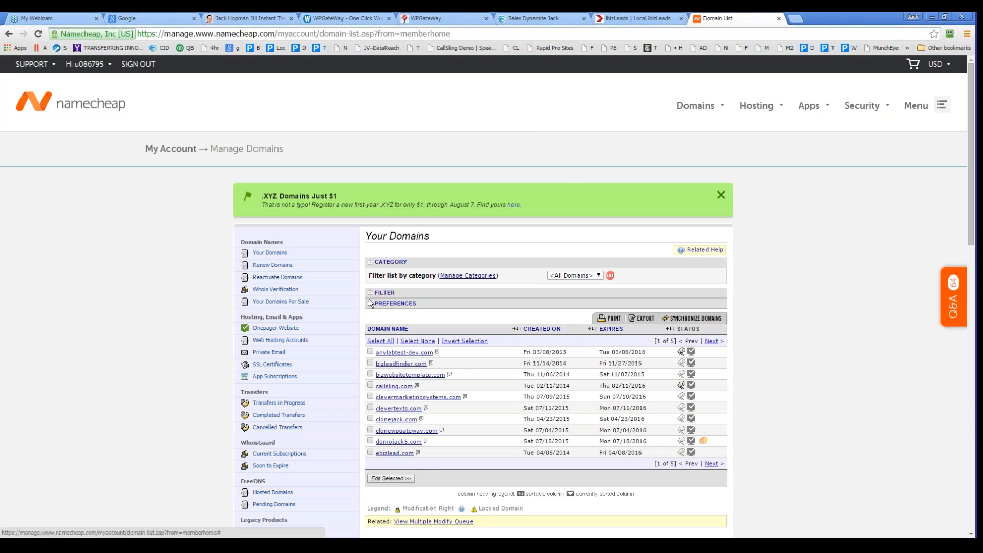
click(380, 293)
click(563, 306)
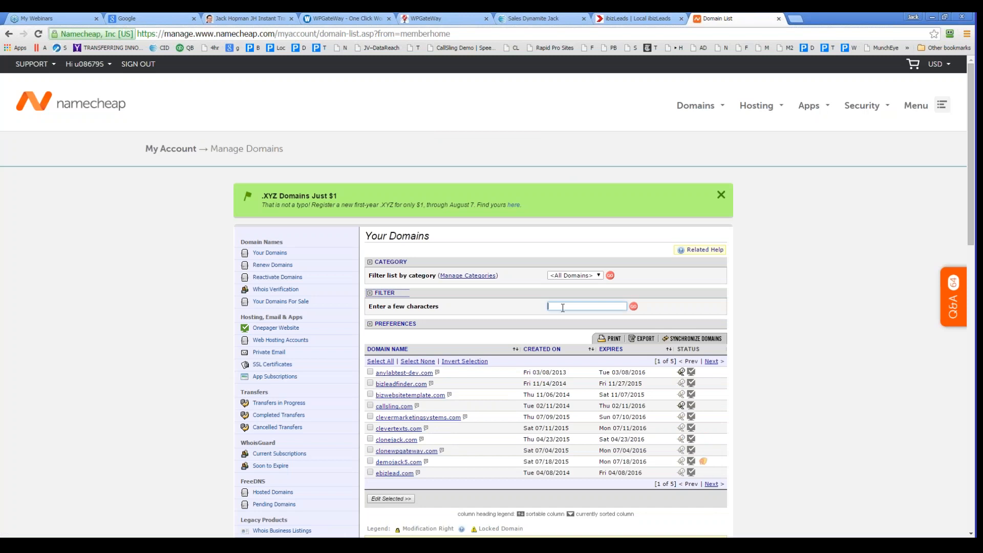
text(demo)
click(635, 306)
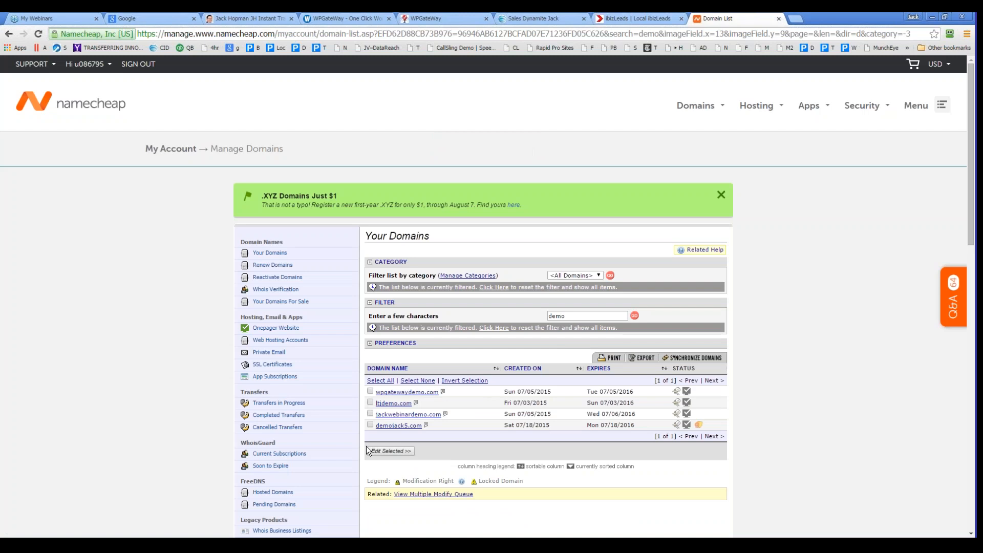
Open demojack5.com from the filtered list and go to its custom DNS server settings for transferring DNS to a webhost
click(389, 426)
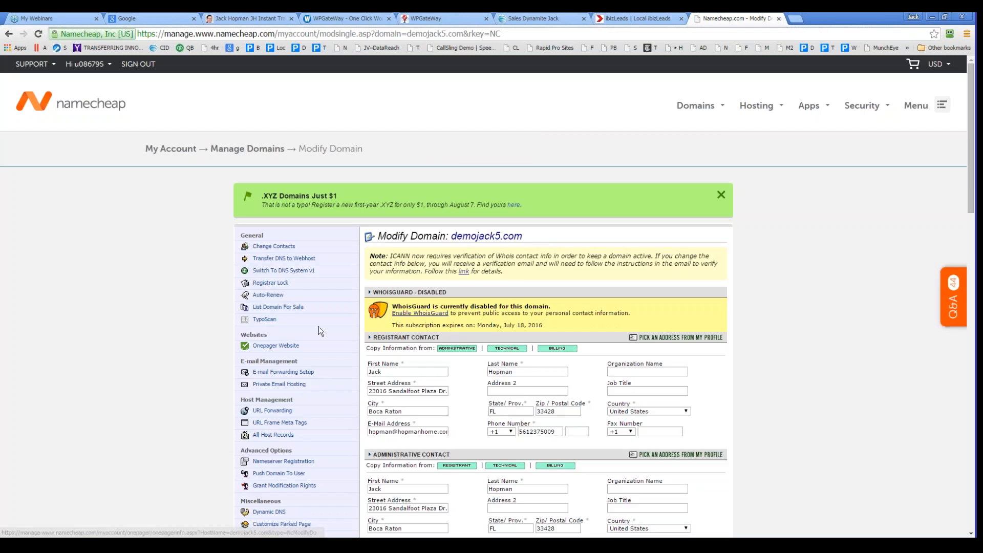
click(280, 260)
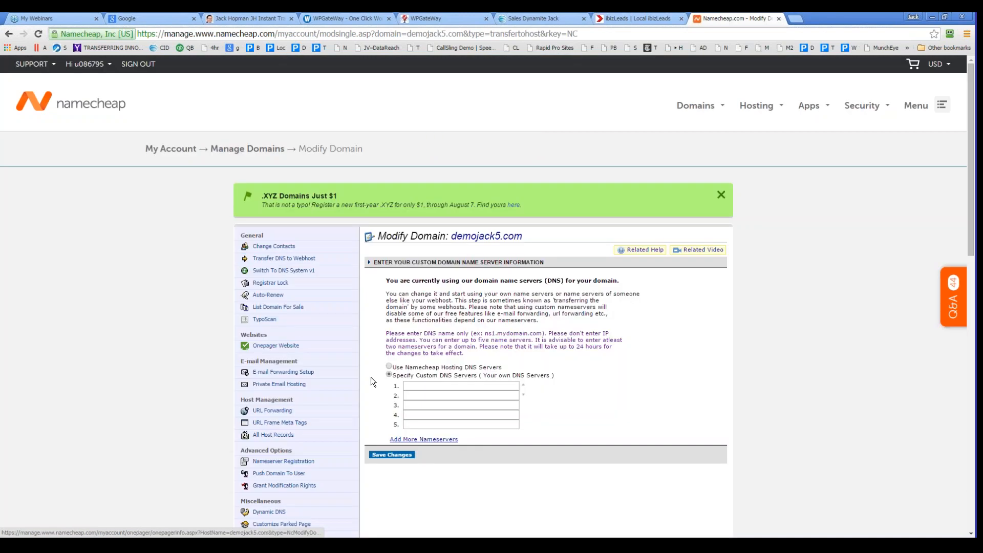
drag(423, 376, 553, 377)
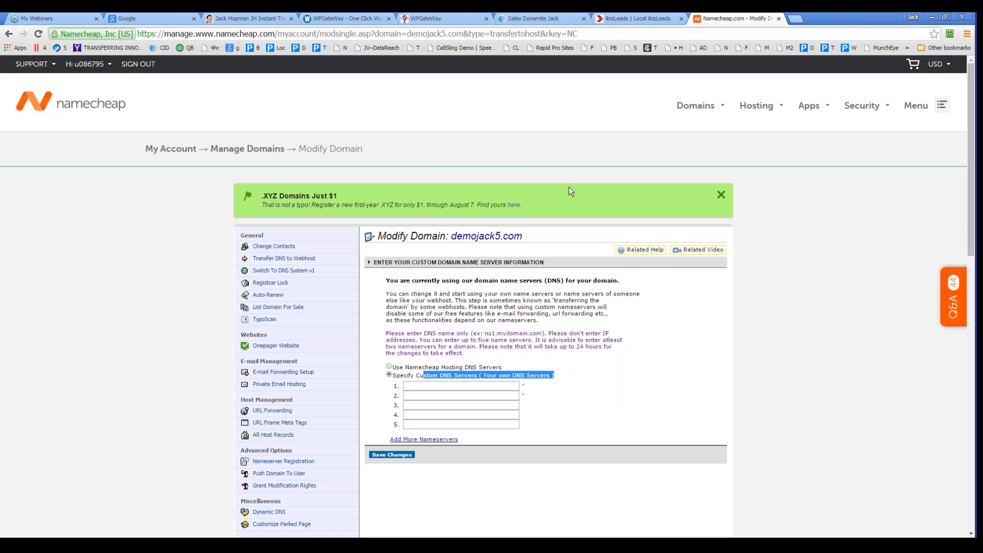
Switch to WPGateWay and expand the FAQ entry on linking an existing domain to the WPGateWay server
click(348, 19)
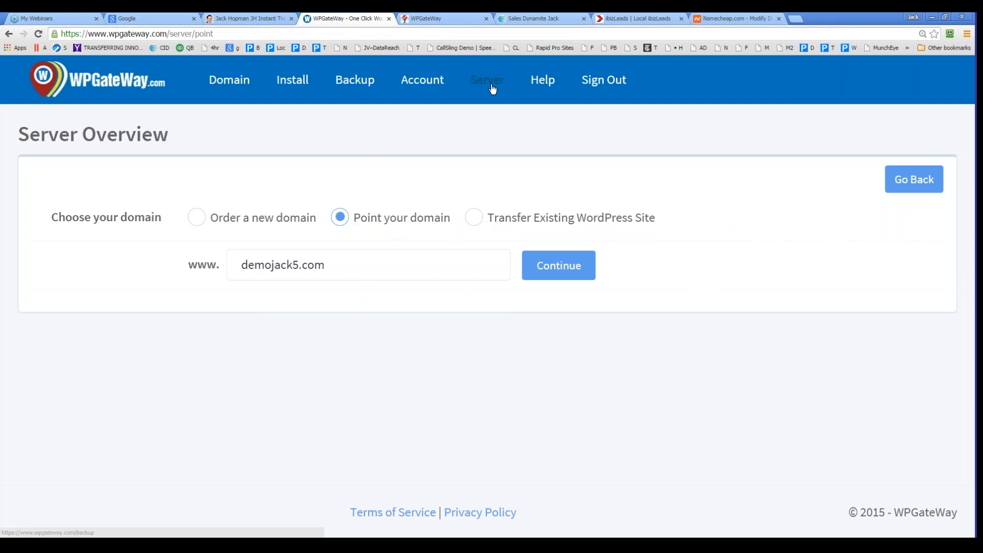
mouse_move(538, 88)
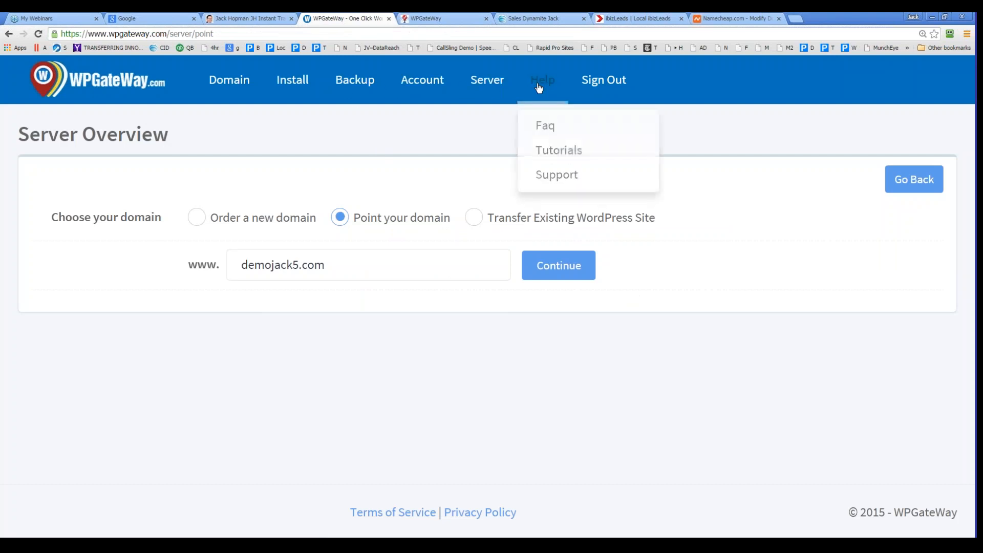
click(553, 127)
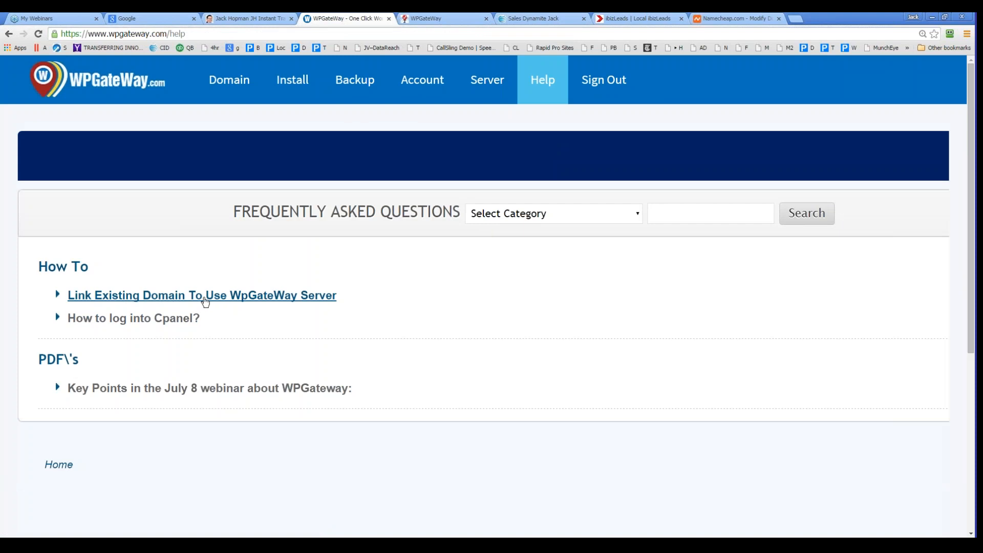
click(206, 301)
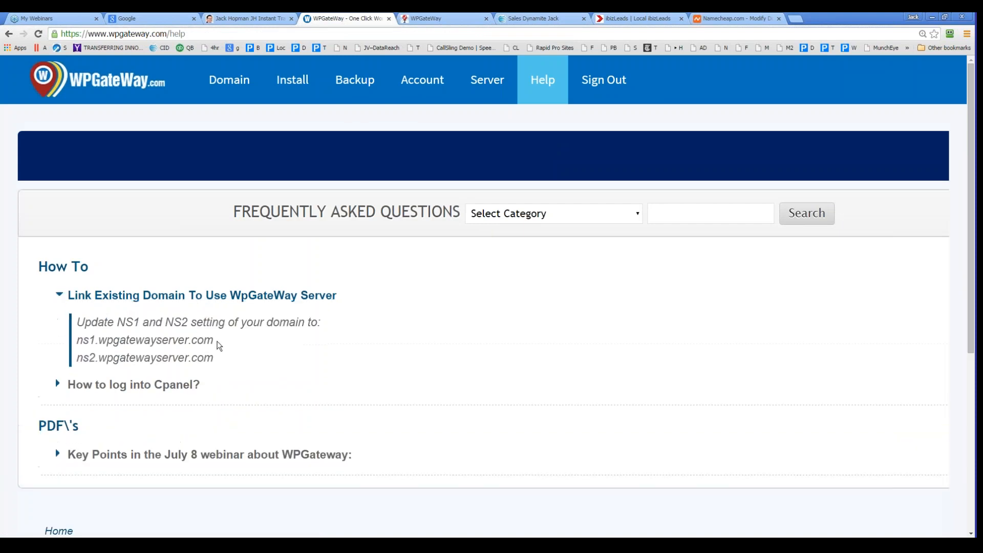
Copy ns1.wpgatewayserver.com from the FAQ and enter it as the first custom DNS server for demojack5.com in Namecheap
drag(215, 342, 78, 341)
key(ctrl+c)
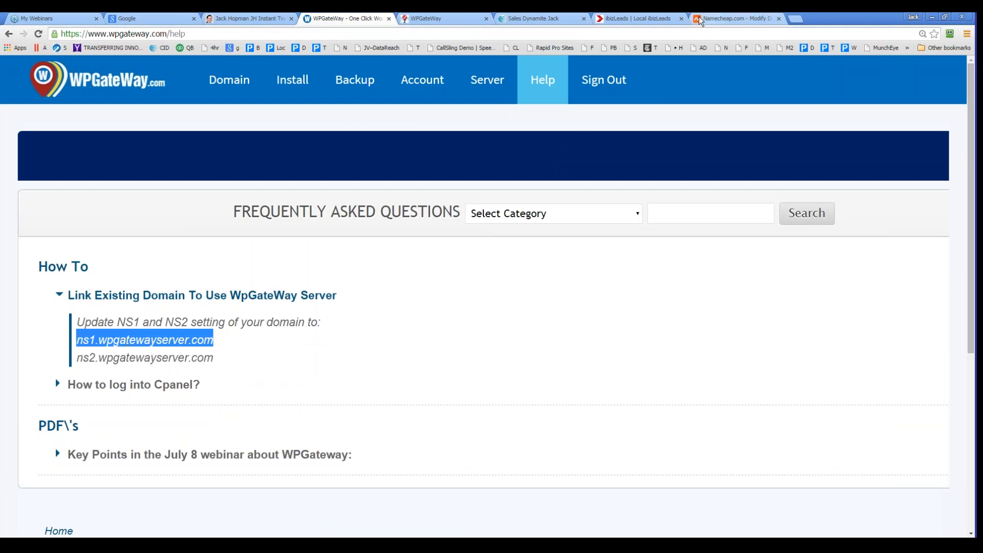
click(727, 18)
click(411, 388)
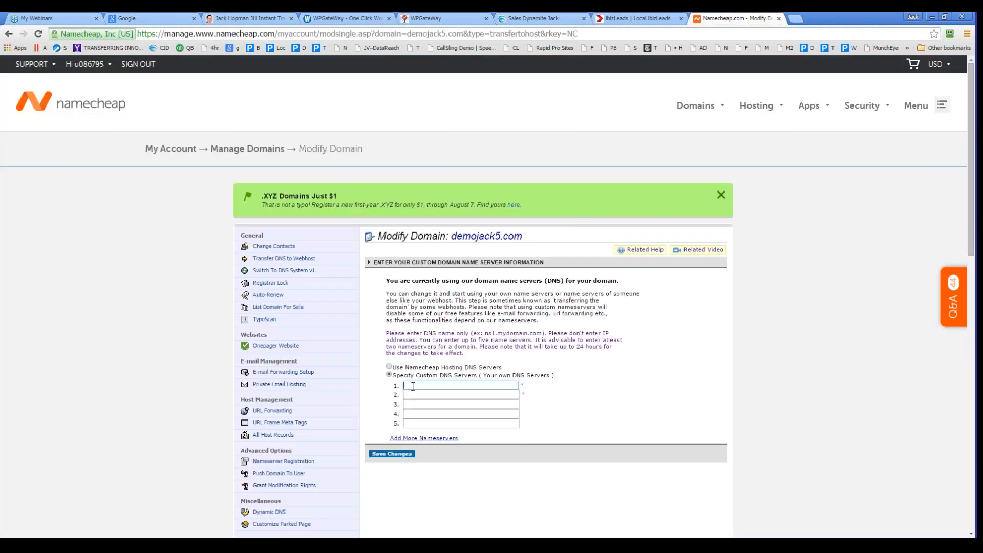
key(ctrl+v)
Copy ns2.wpgatewayserver.com from the WPGateWay FAQ, enter it as the second custom DNS server in Namecheap, and save the changes
click(629, 17)
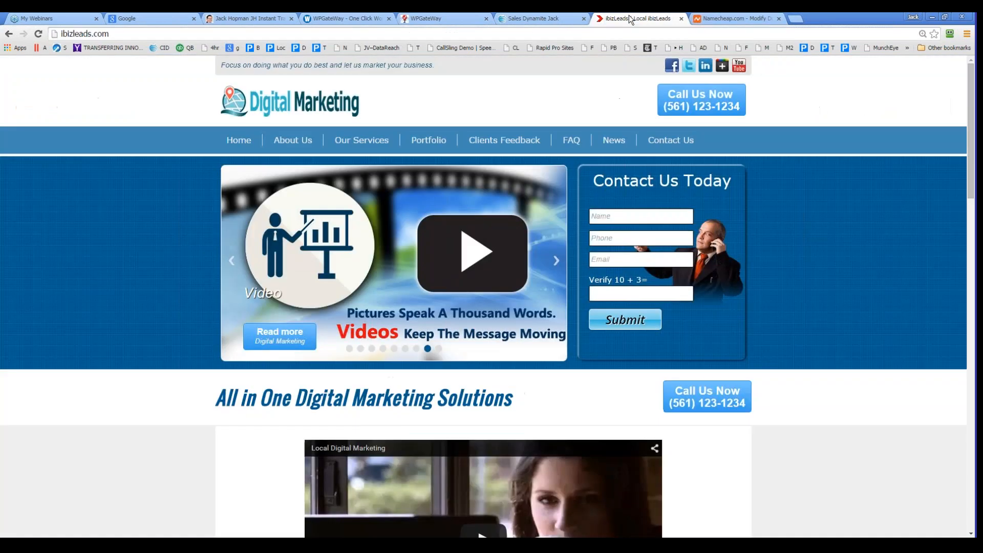
click(527, 17)
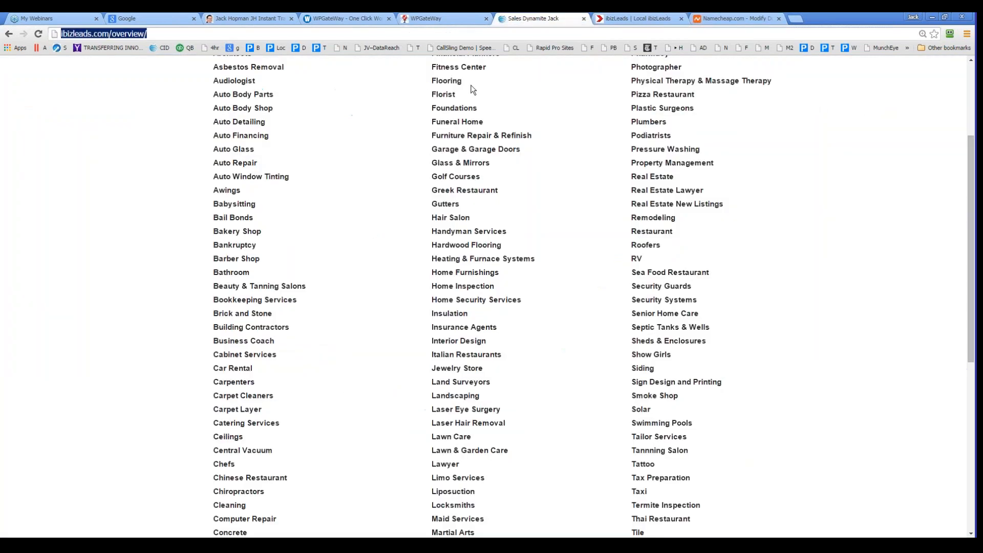
click(440, 16)
click(341, 16)
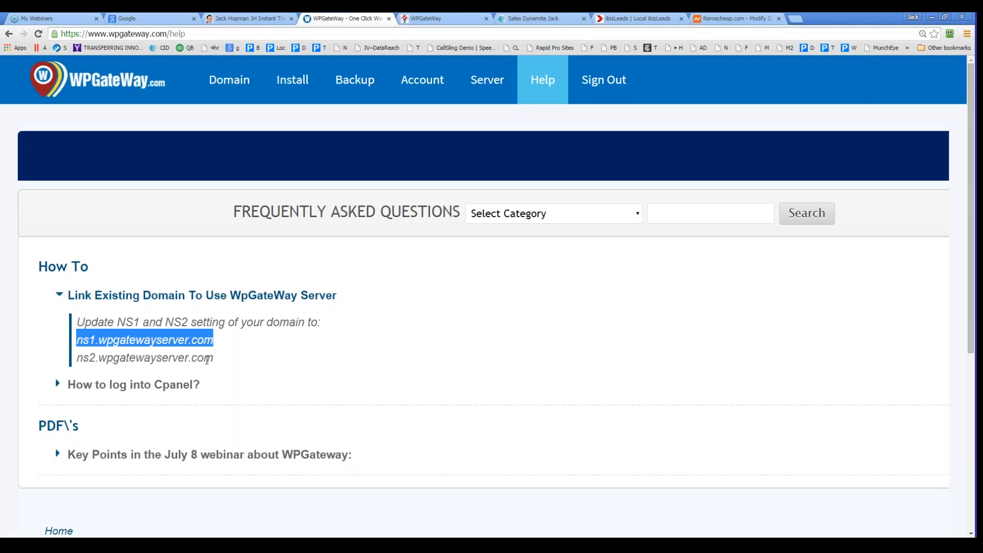
drag(215, 360, 76, 361)
key(ctrl+c)
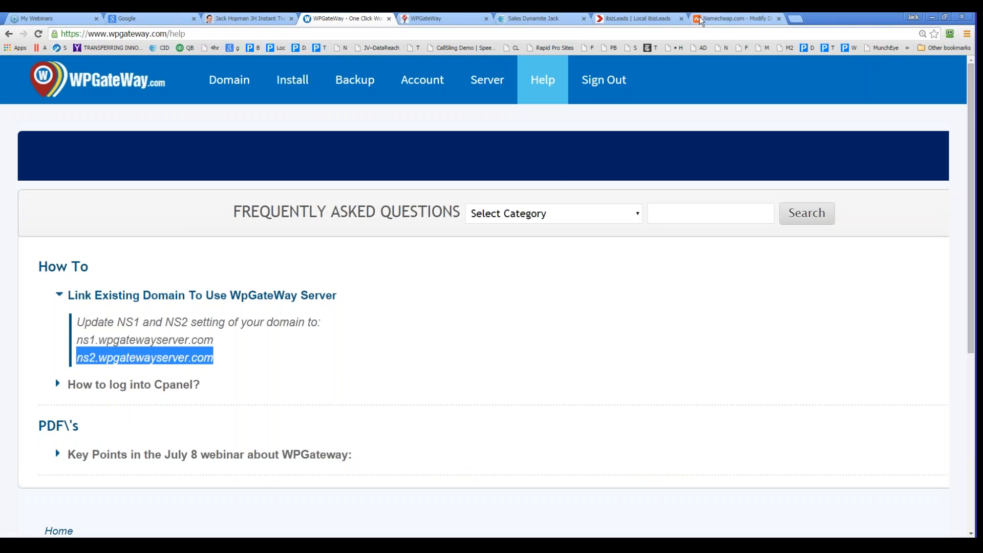
click(717, 19)
click(414, 394)
key(ctrl+v)
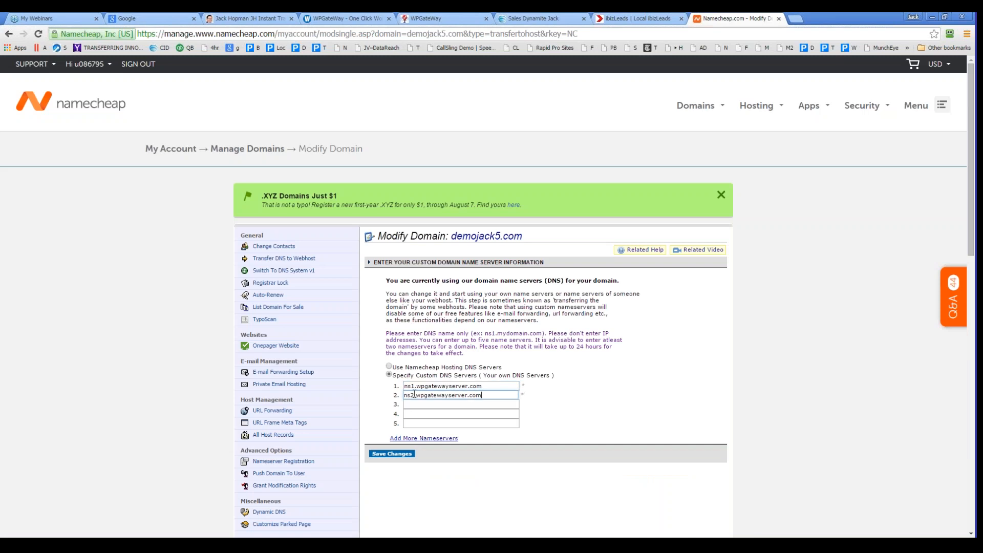
click(392, 453)
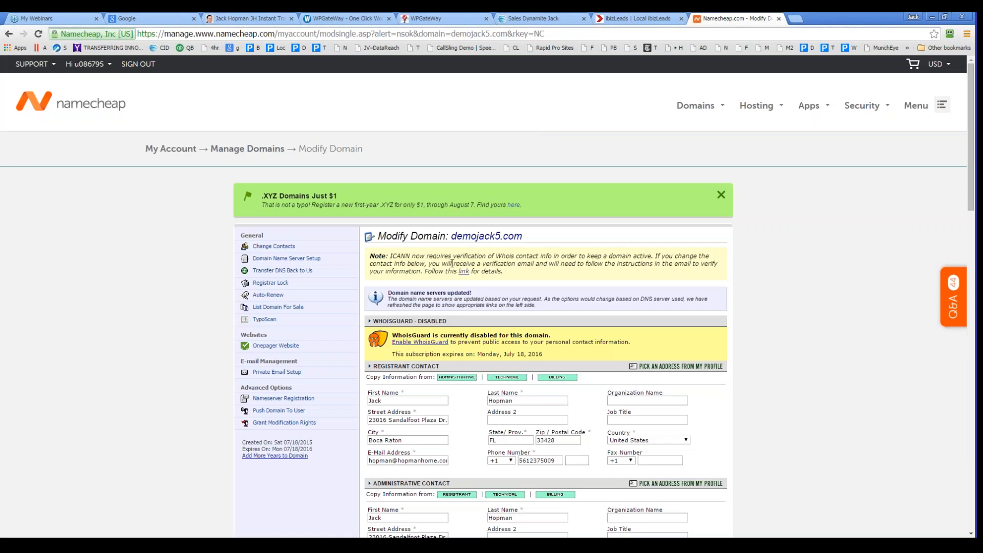
Copy the domain name demojack5.com from Namecheap and submit it in WPGateWay as the existing domain to point
drag(528, 239, 457, 240)
key(ctrl+c)
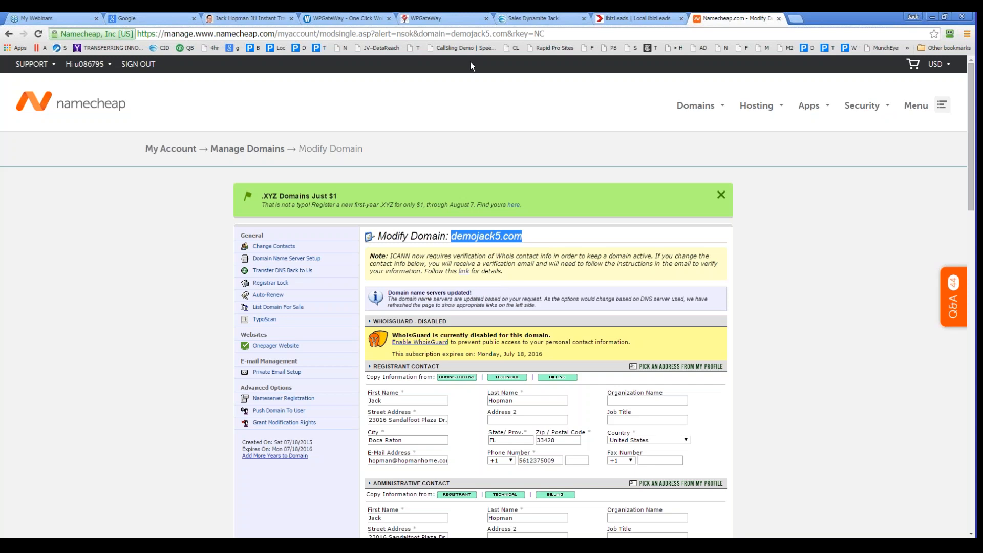
click(431, 18)
click(346, 19)
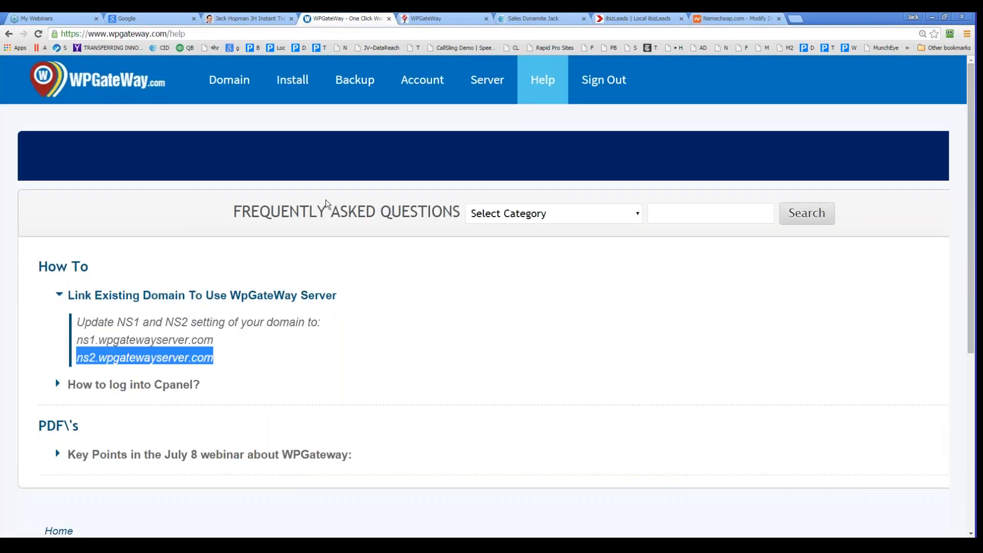
click(488, 86)
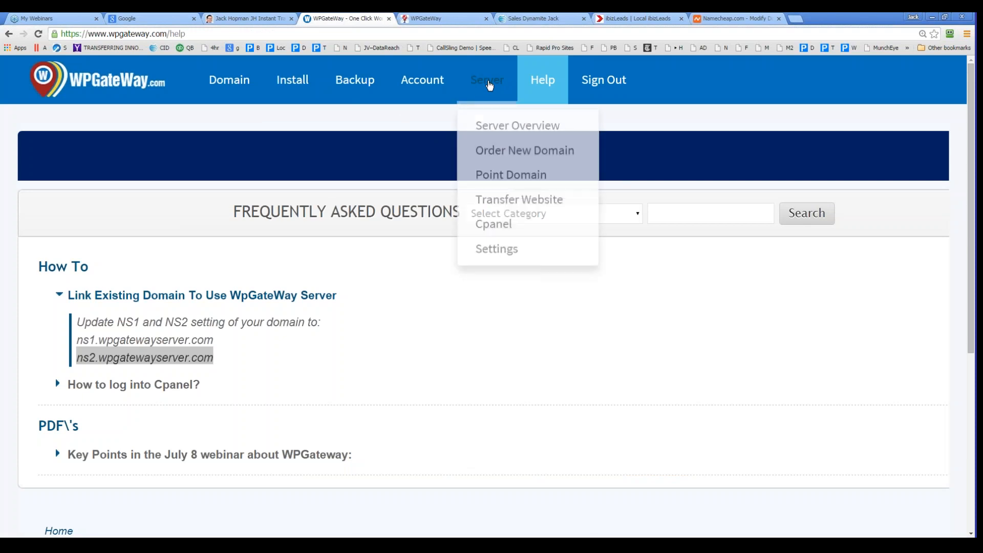
click(502, 175)
click(342, 224)
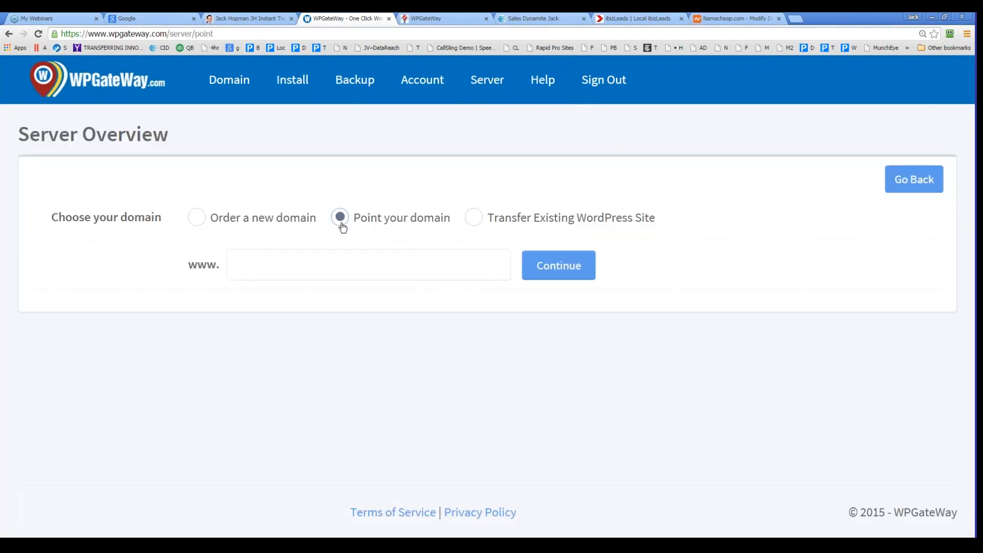
key(ctrl+v)
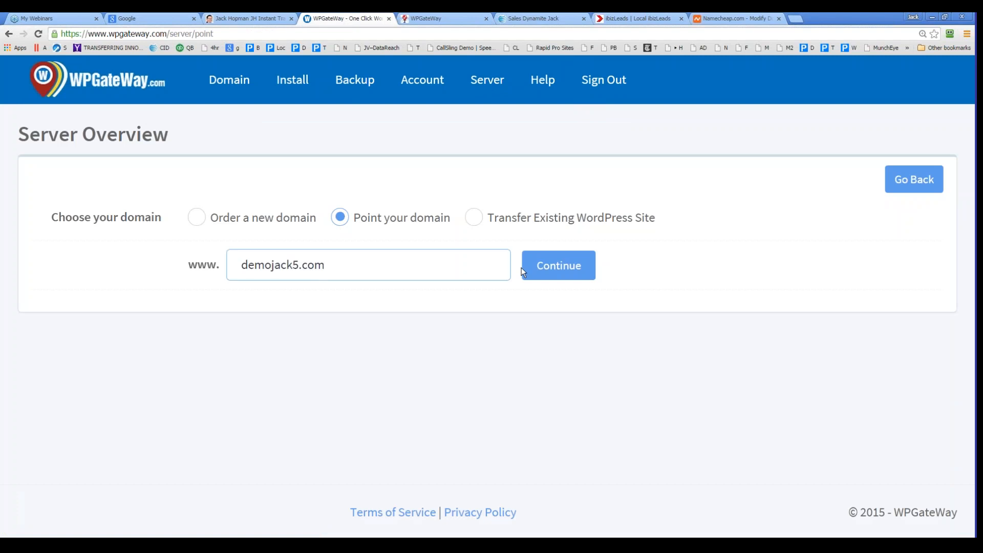
click(543, 270)
click(504, 95)
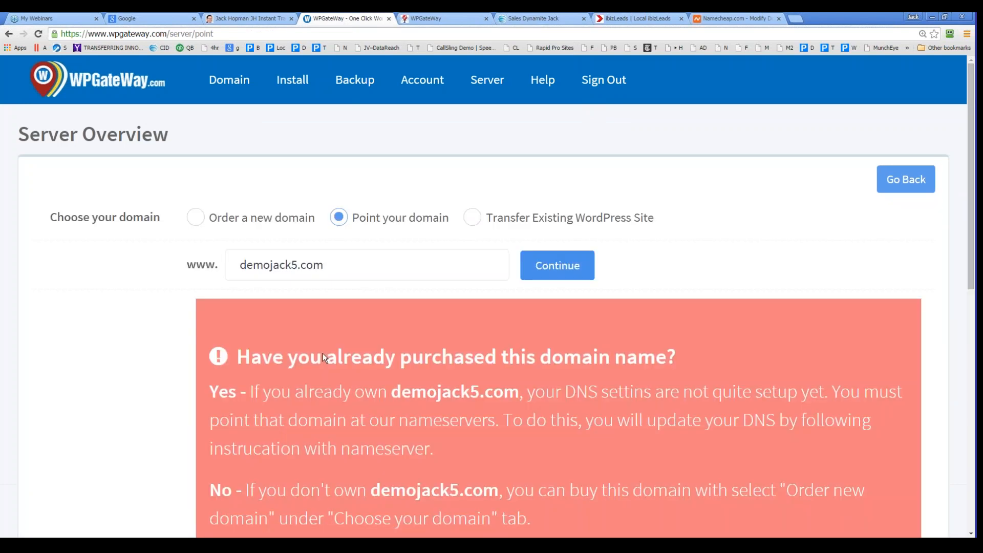
Review WPGateWay's ownership notice and nameserver instructions for demojack5.com
scroll(232, 354, down, 5)
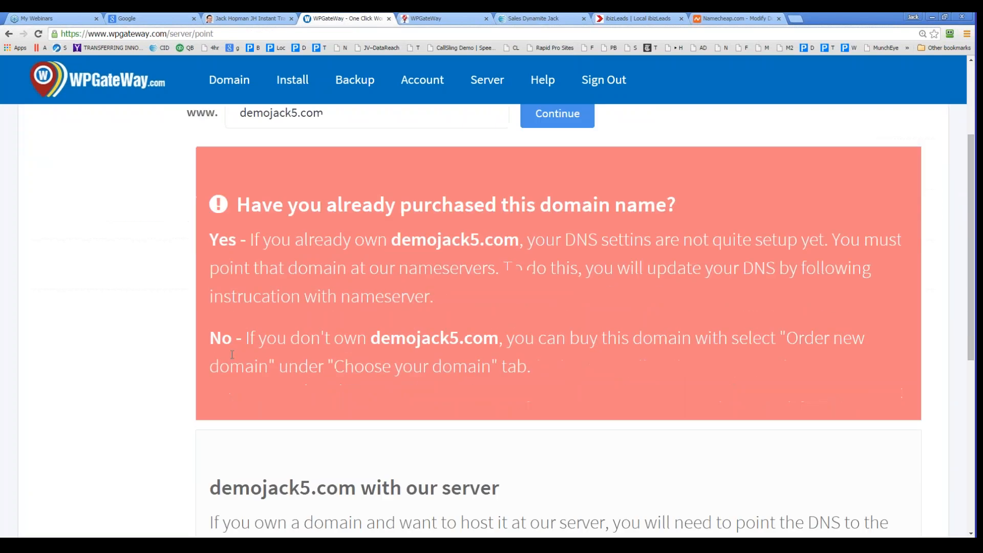
scroll(354, 355, down, 2)
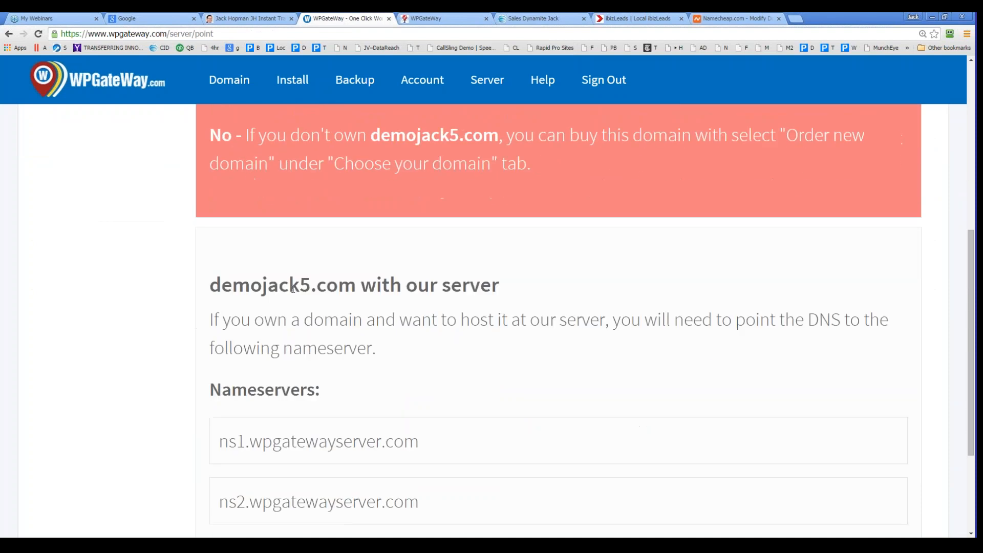
drag(268, 285, 378, 281)
scroll(373, 335, down, 2)
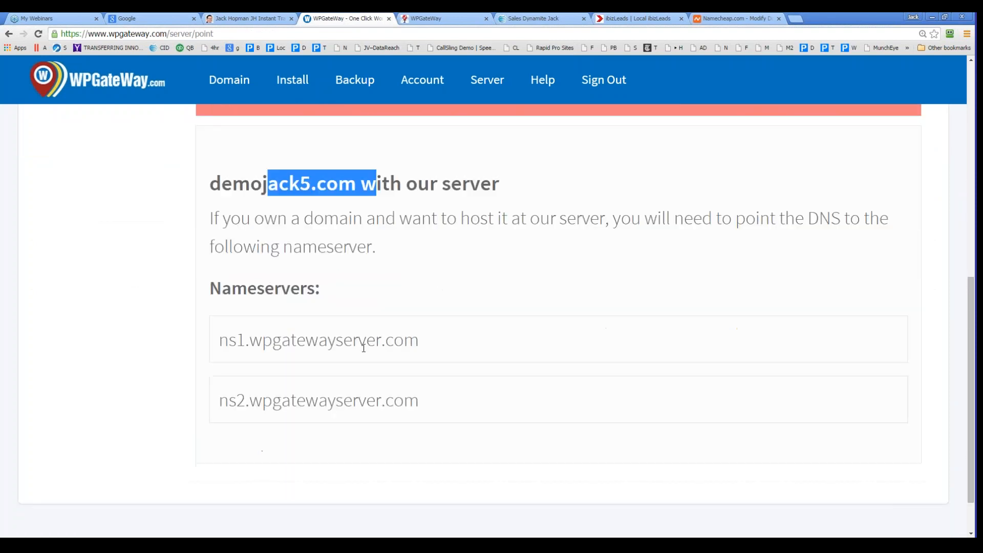
Examine the two nameservers that WPGateWay lists for hosting demojack5.com on its server
drag(422, 342, 292, 343)
drag(394, 401, 264, 404)
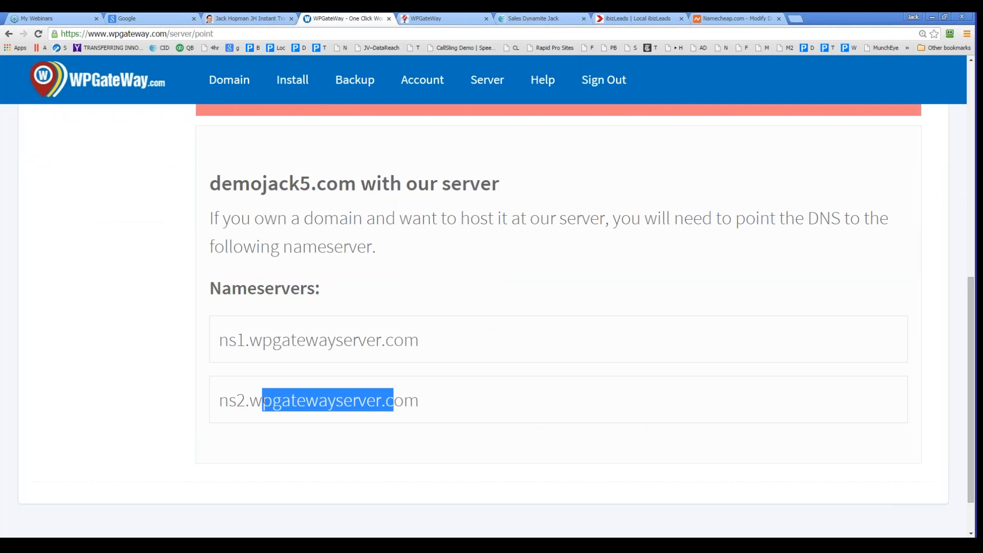
scroll(270, 392, down, 1)
scroll(309, 360, up, 4)
scroll(314, 342, down, 4)
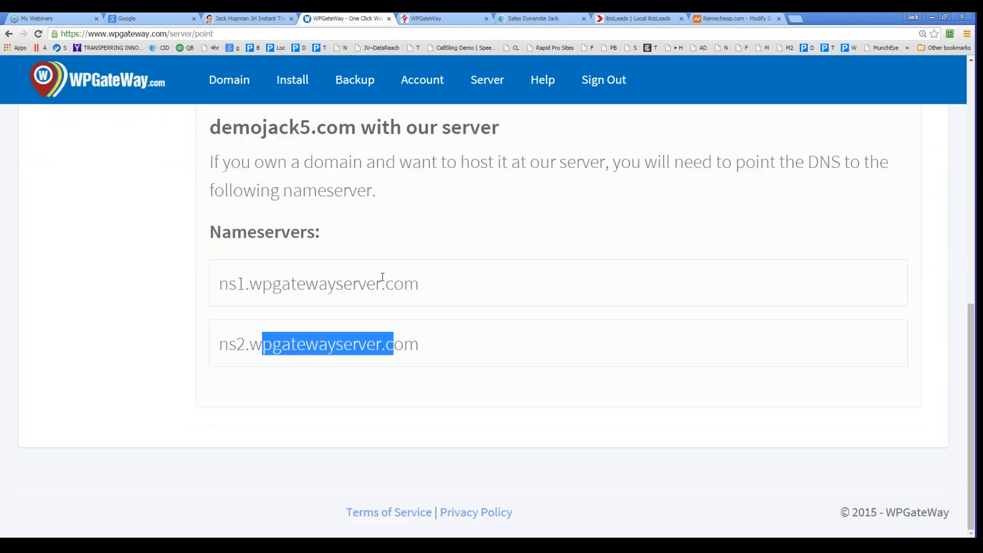
drag(427, 280, 228, 285)
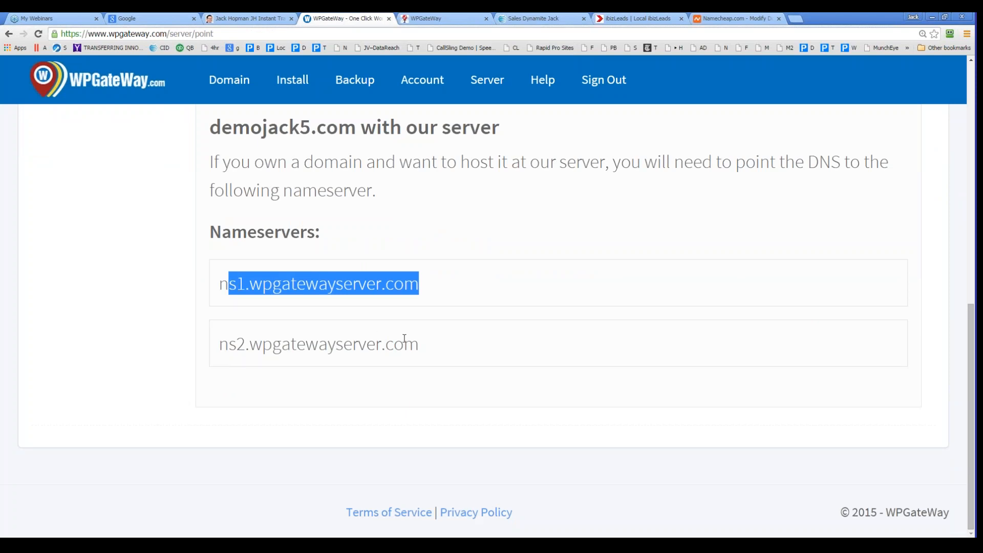
drag(419, 343, 208, 341)
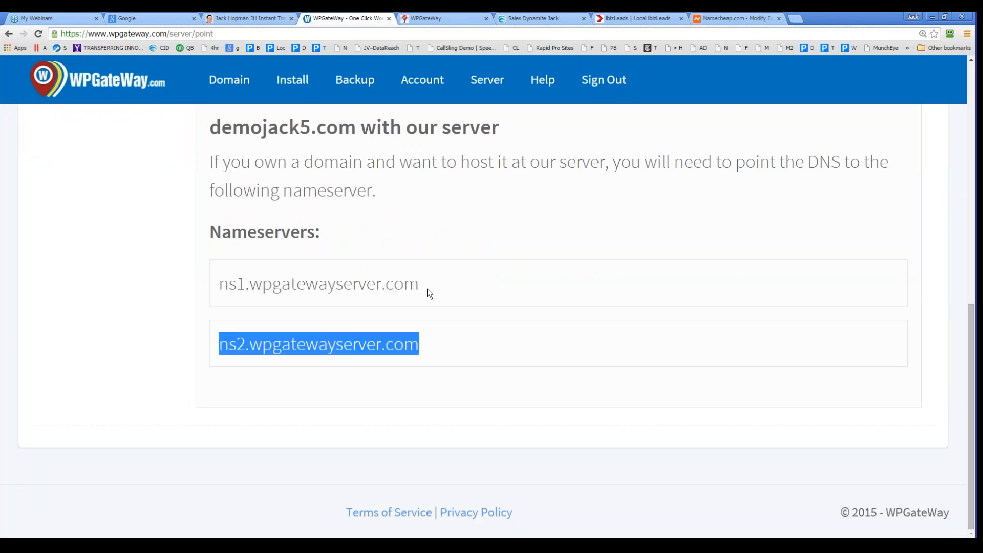
drag(427, 290, 216, 289)
drag(429, 353, 218, 344)
scroll(461, 307, up, 8)
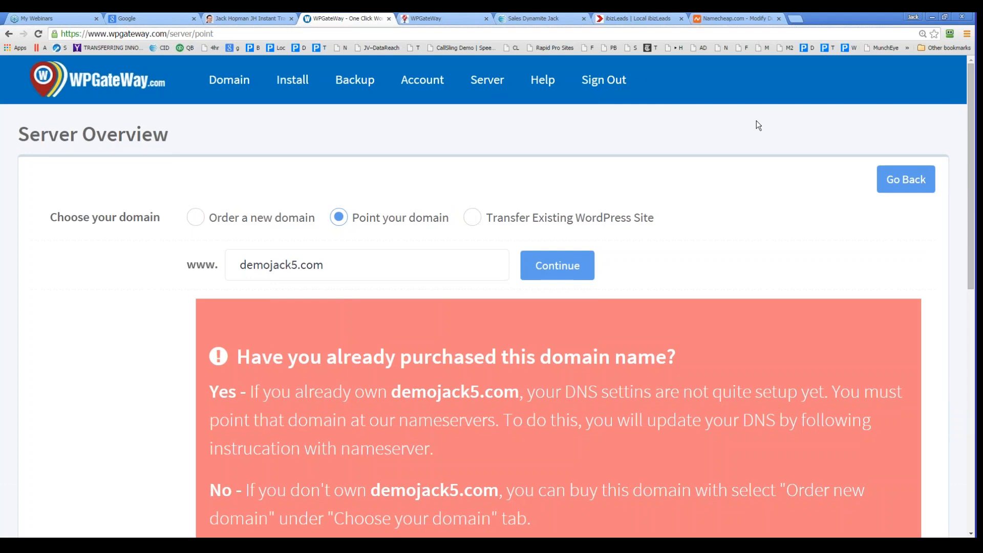
Return to the server overview to check the demojack5.com entry, and bring up the list of active domains
click(910, 184)
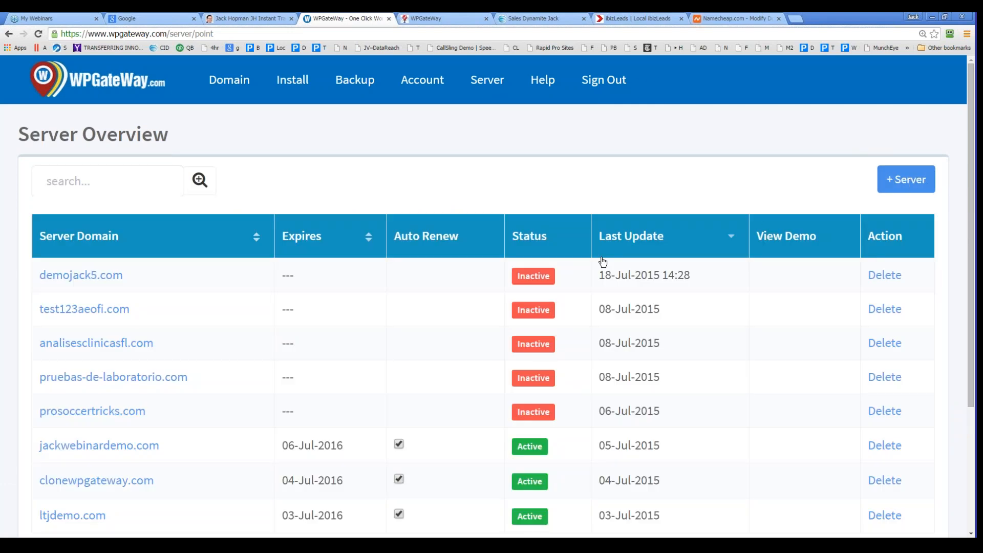
drag(163, 285, 37, 278)
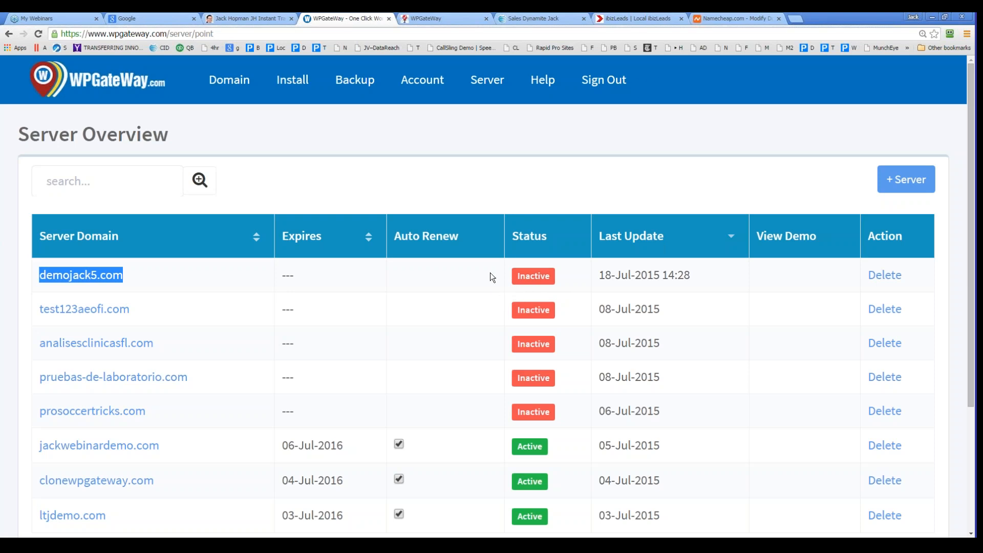
click(231, 90)
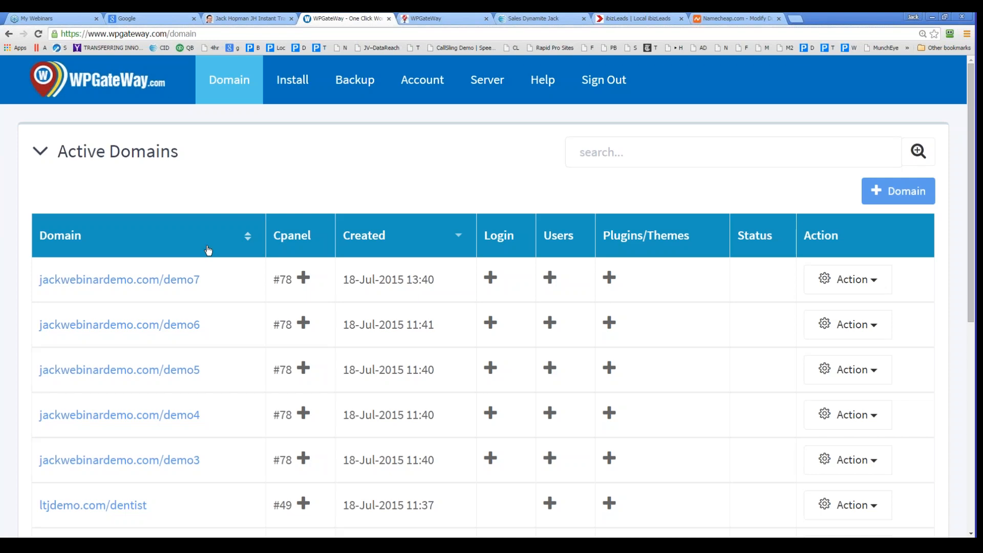
Begin a new install using the WPGateWay jackwebinardemo.com cPanel and the domain jackwebinardemo.com
click(293, 80)
click(358, 171)
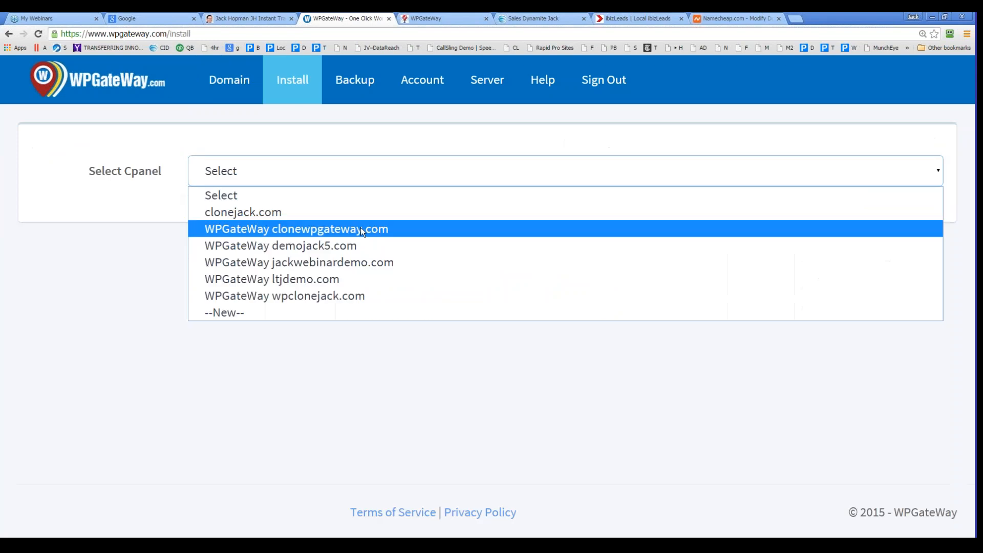
click(338, 264)
click(274, 229)
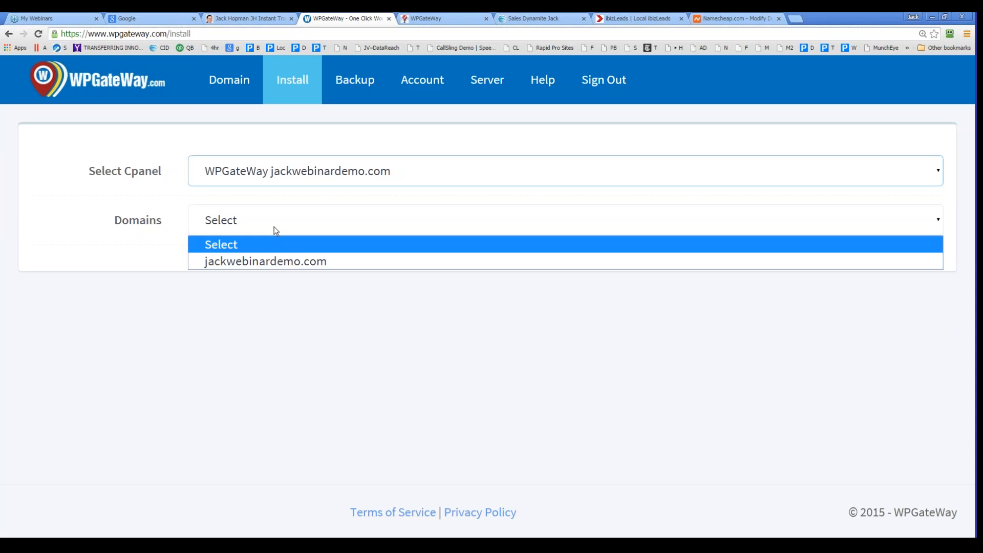
click(270, 262)
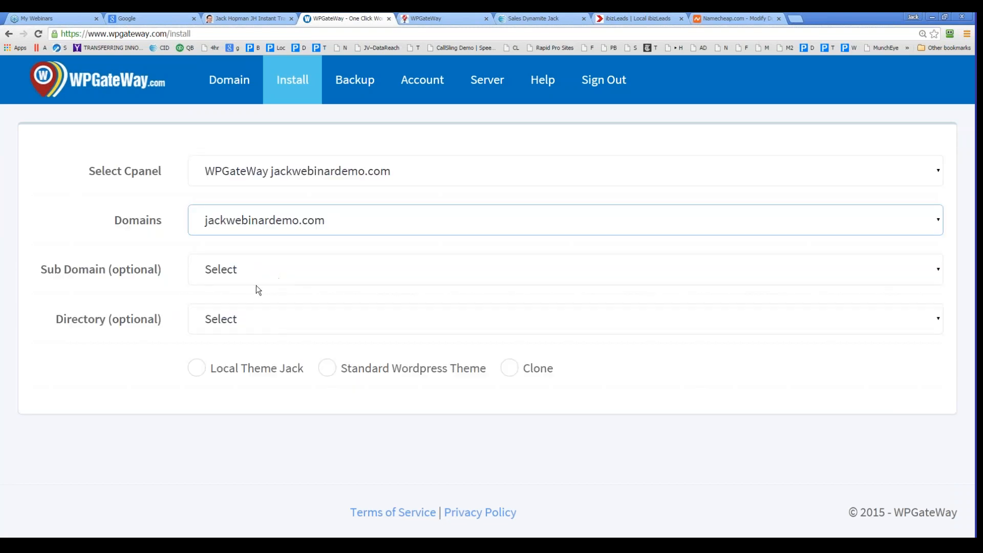
Set the install to a new directory named demo10 and choose Local Theme Jack
click(223, 320)
click(232, 361)
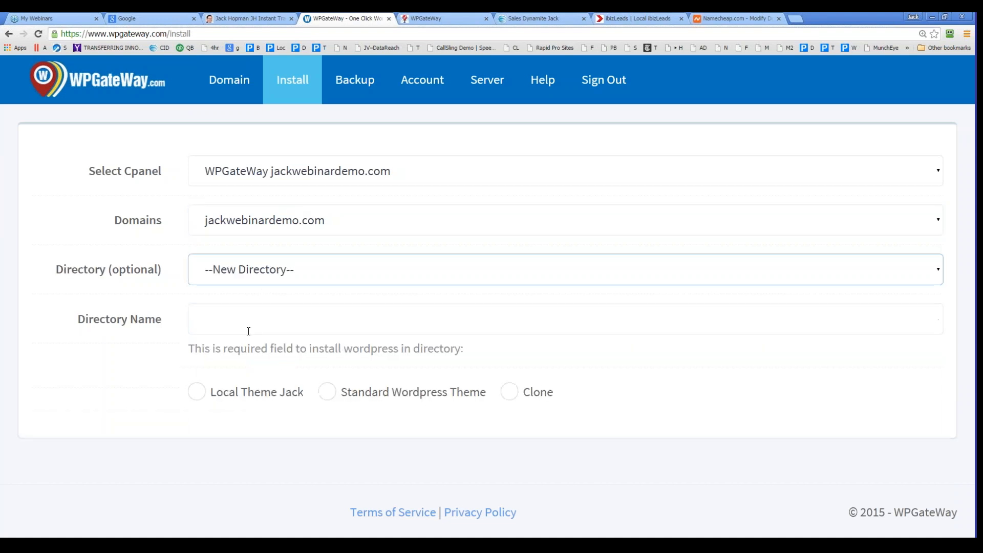
click(257, 324)
text(demo10)
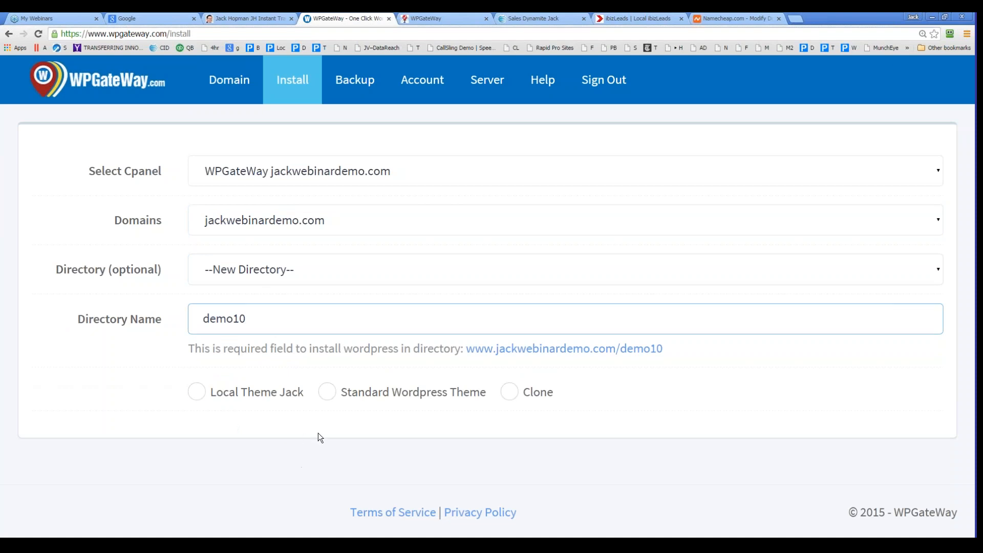
click(203, 394)
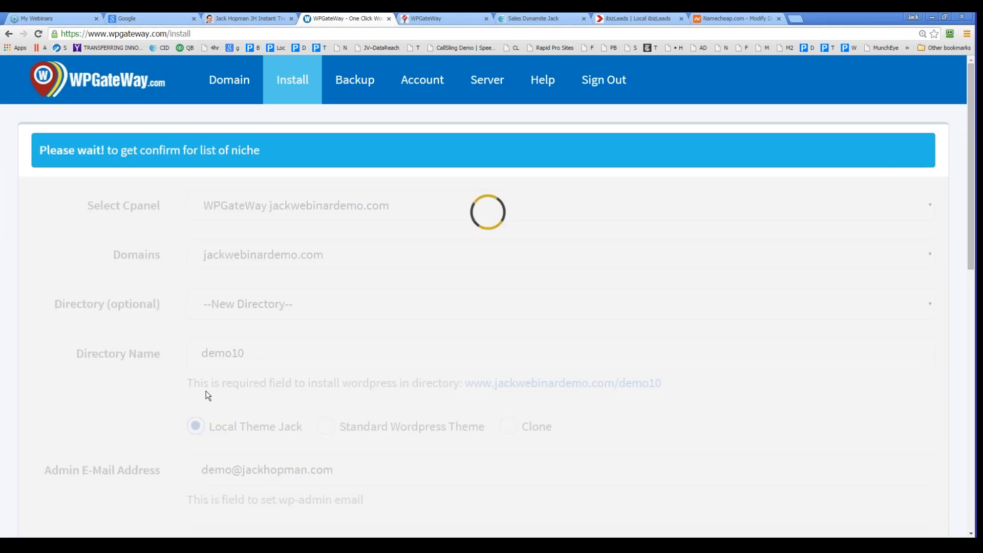
Change the licence email and run the demo10 installation with the 1 Digital Marketing niche
scroll(357, 343, down, 10)
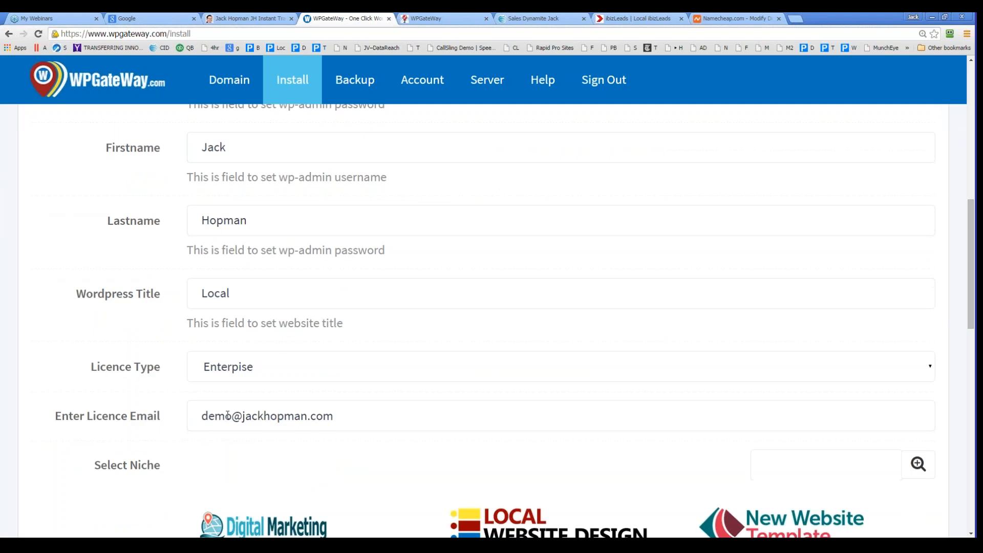
click(229, 416)
key(BackSpace)
text(o)
text(web)
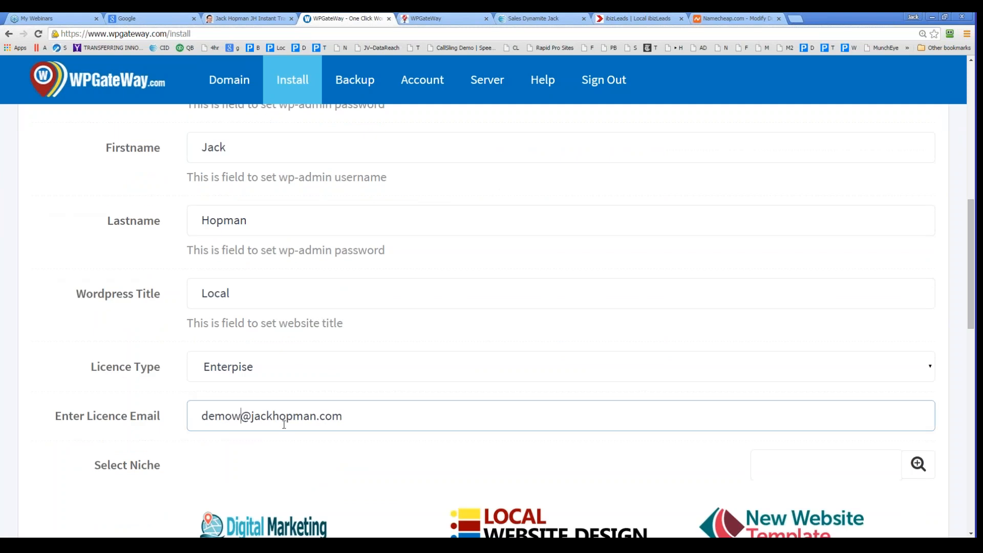
click(215, 460)
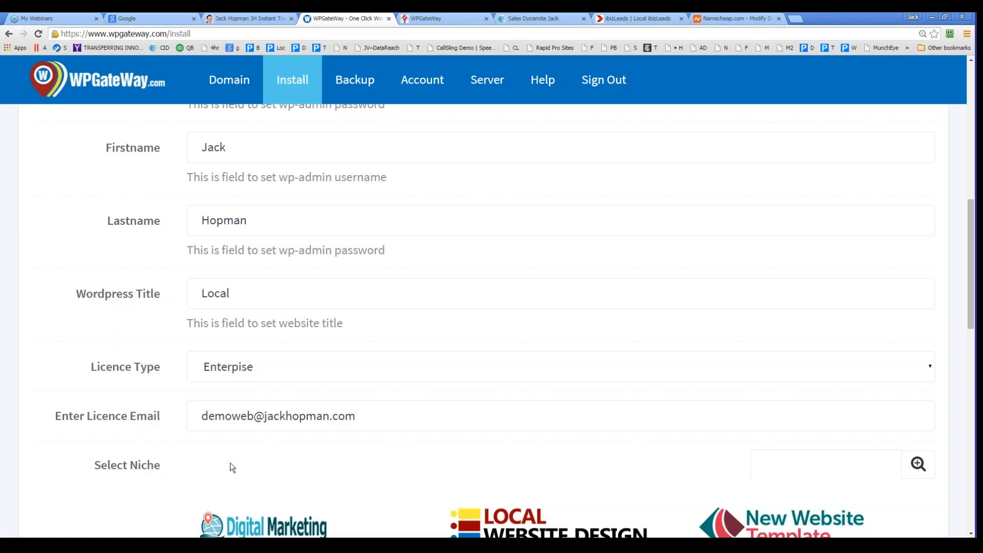
scroll(230, 463, down, 3)
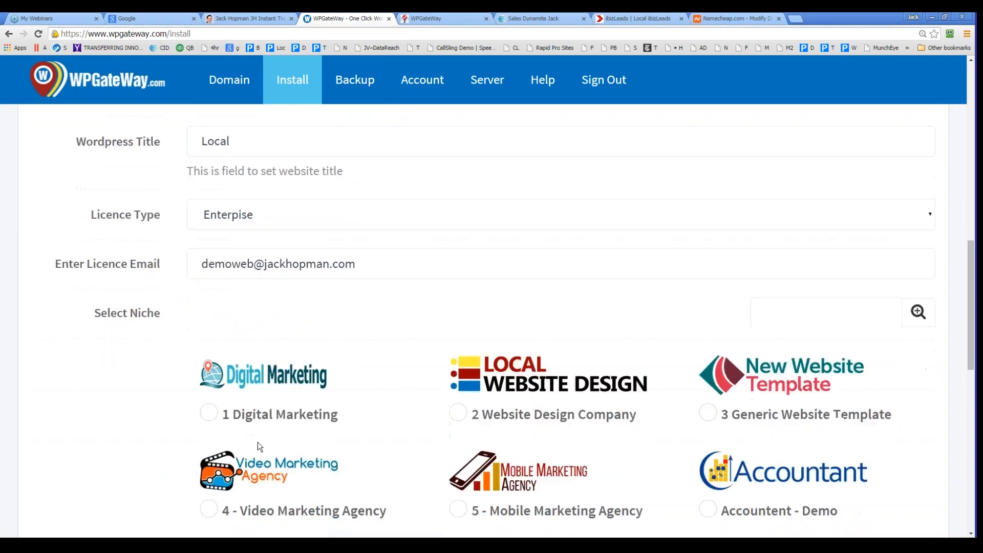
click(209, 412)
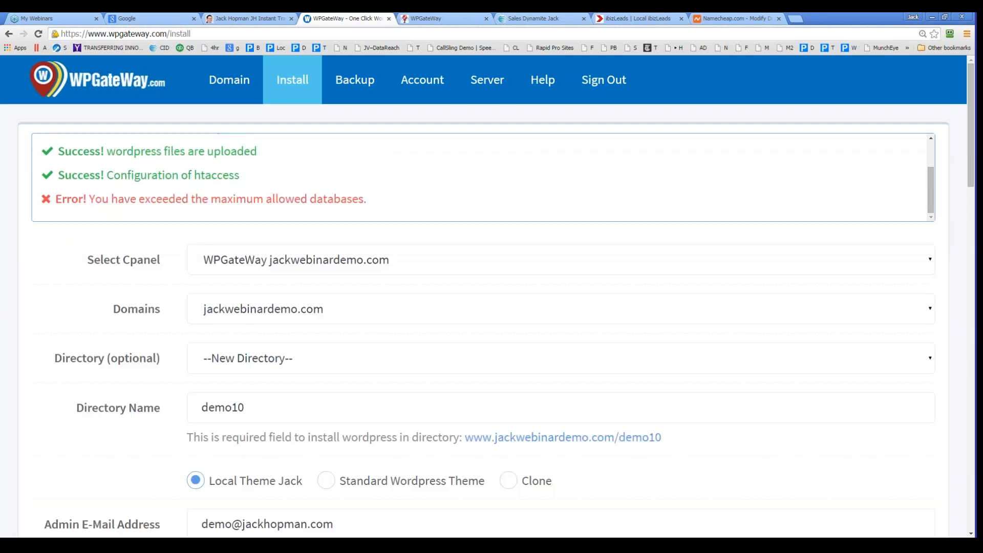
Review the error in the demo10 installation log and the domain choices in the install form
drag(138, 200, 352, 199)
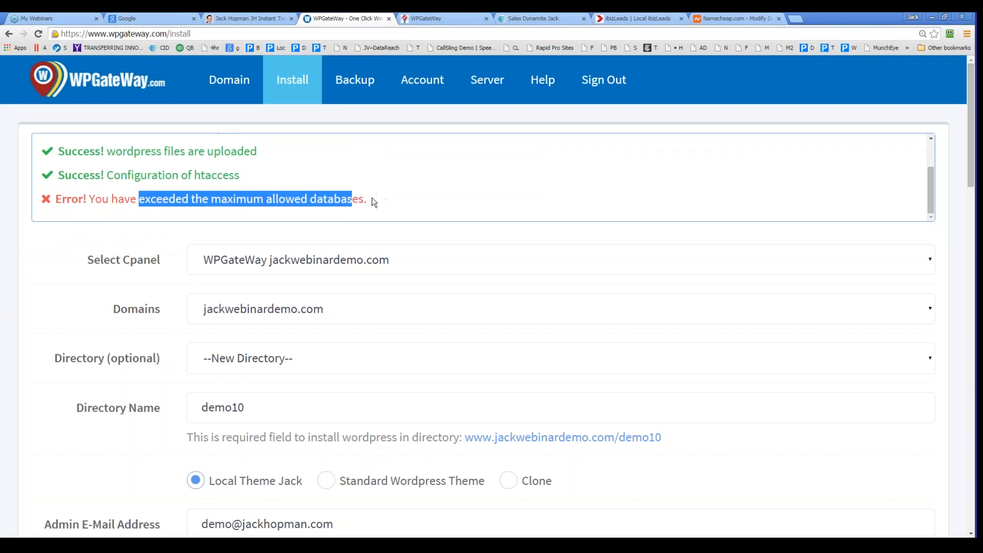
scroll(345, 215, down, 2)
scroll(387, 209, up, 2)
drag(395, 200, 55, 199)
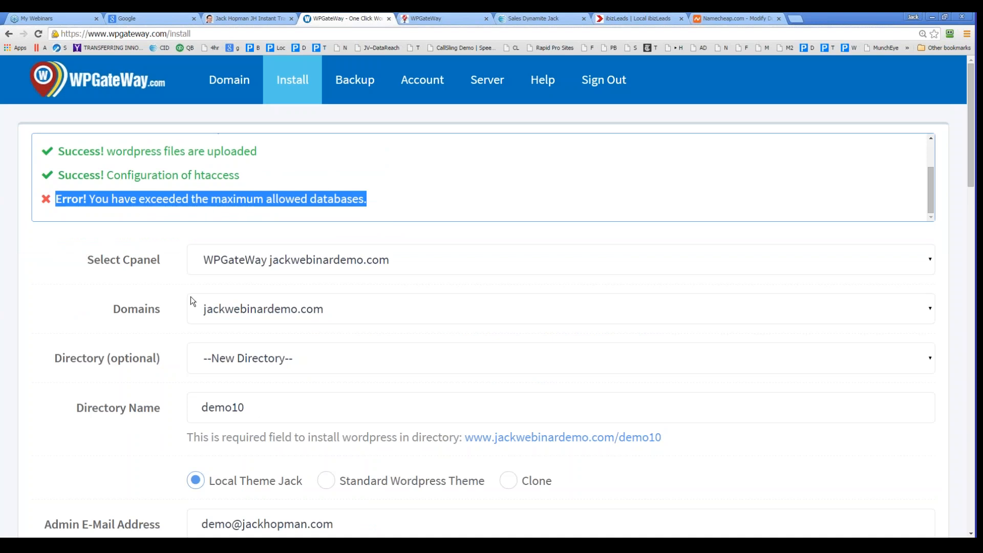
scroll(204, 333, down, 1)
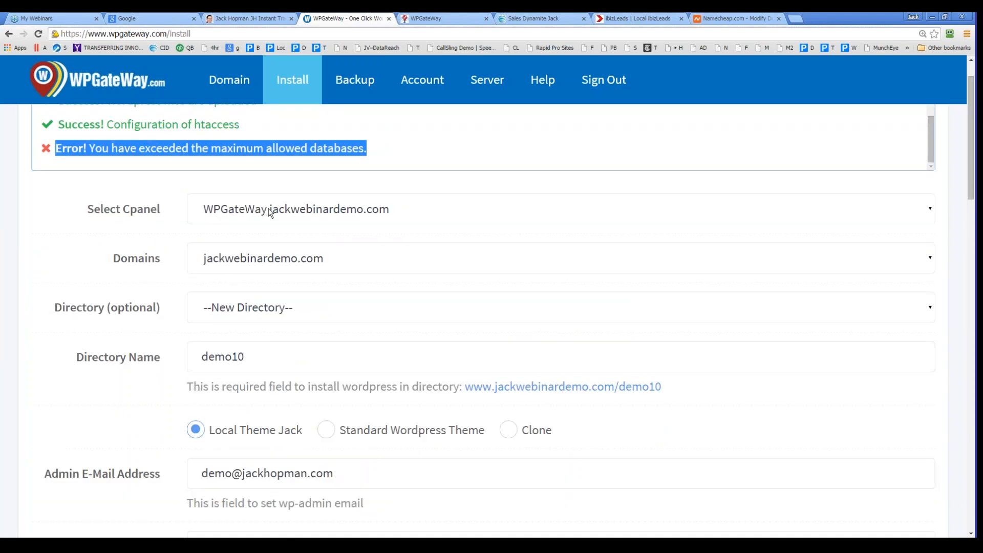
click(234, 261)
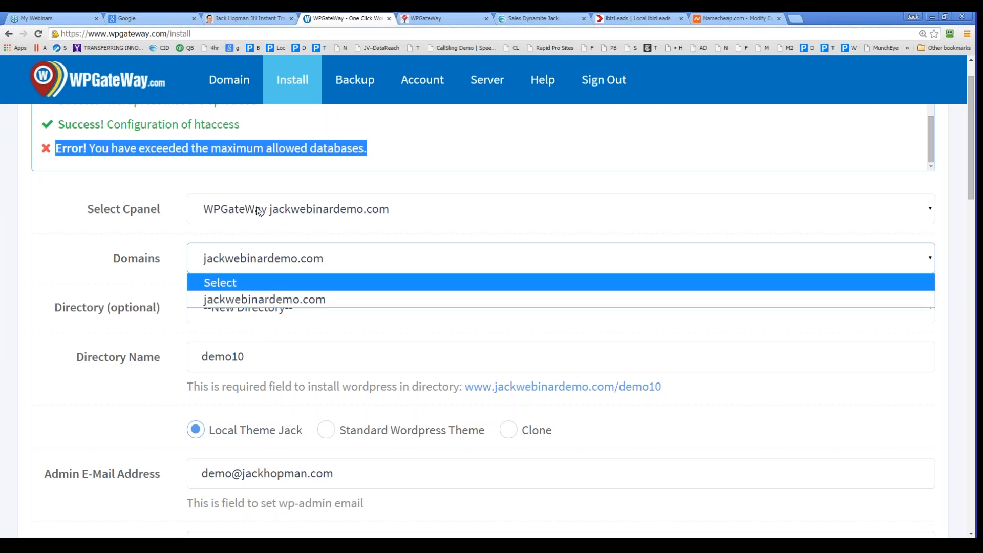
Review the existing jackwebinardemo.com sites among the active domains and the cPanel choices for a new install
click(230, 81)
click(230, 81)
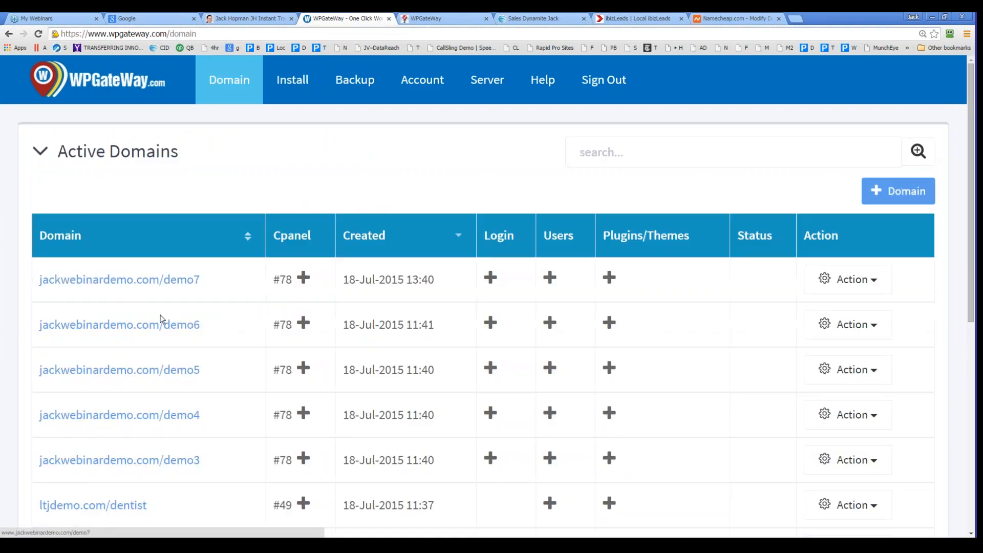
scroll(118, 359, down, 1)
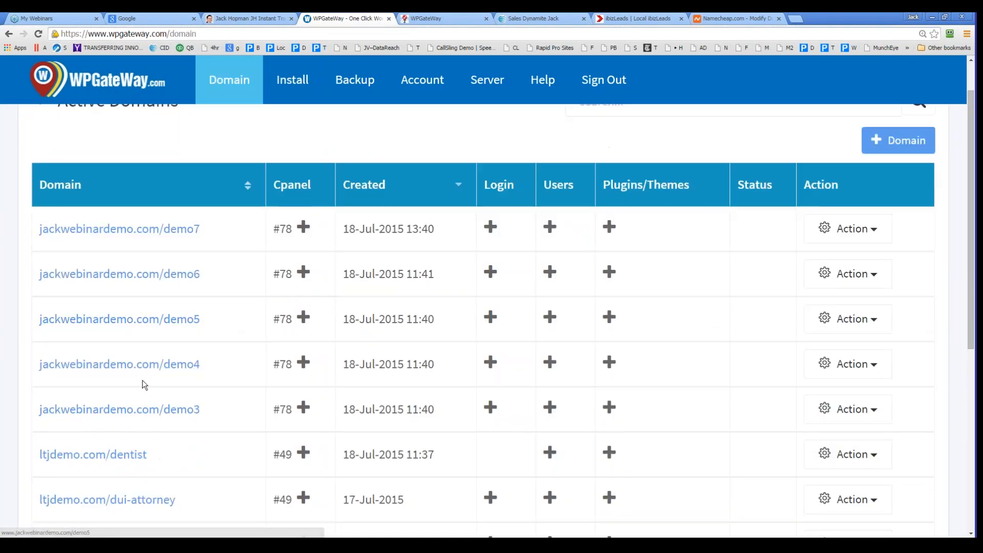
scroll(123, 383, up, 1)
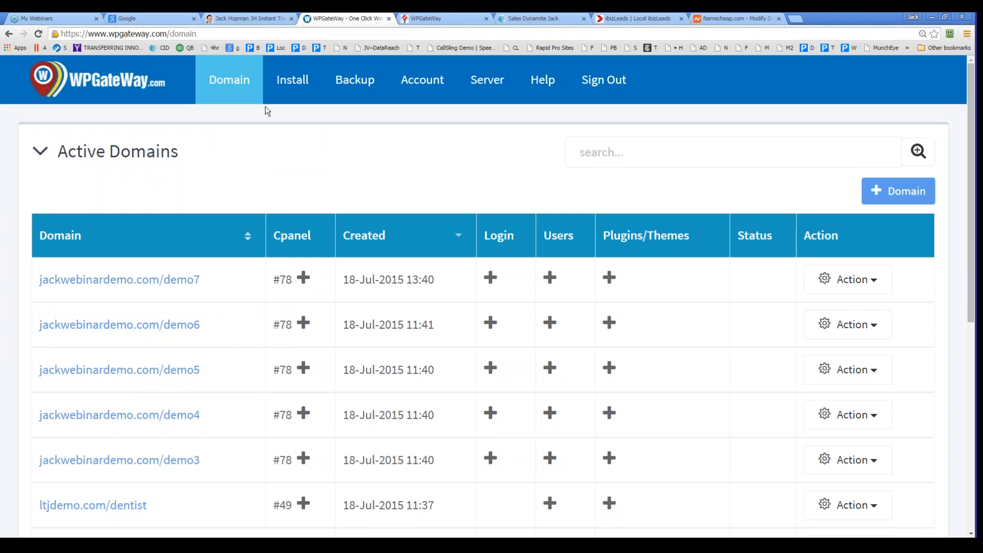
click(284, 97)
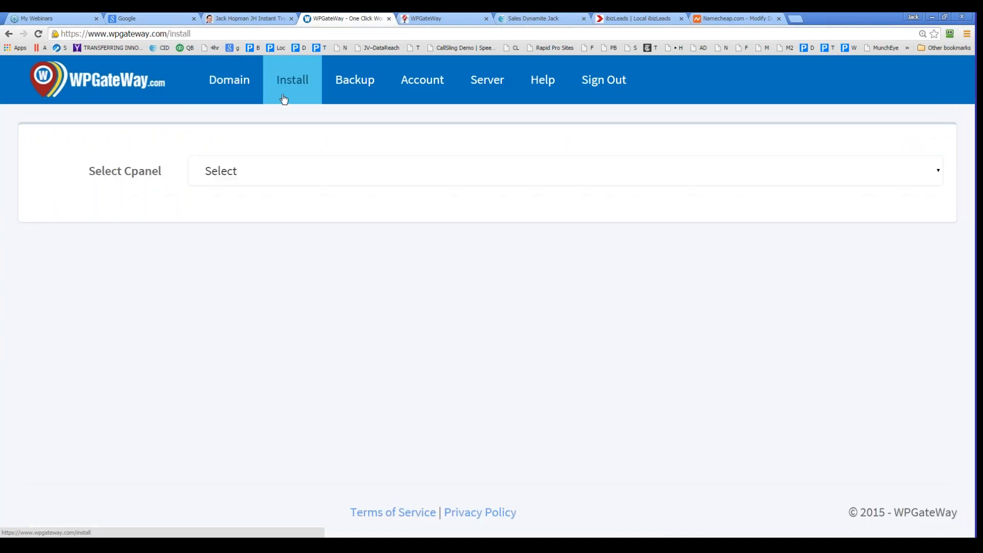
click(242, 172)
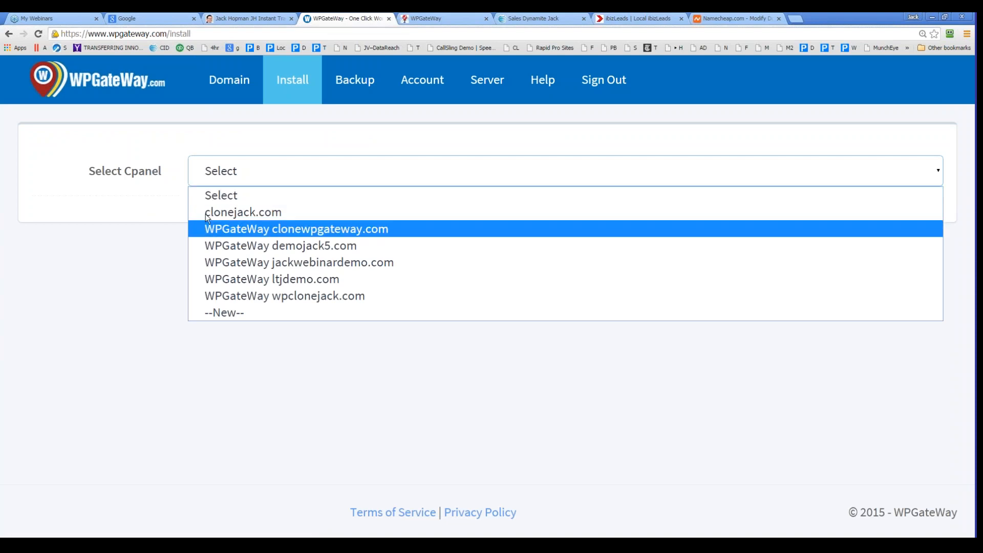
Open the server overview and check the status of demojack5.com
click(497, 101)
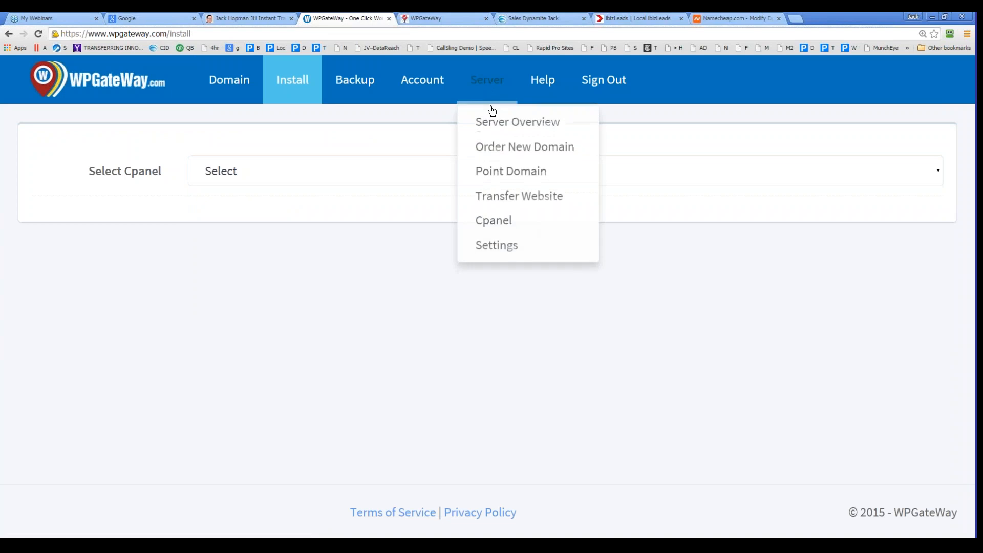
click(498, 129)
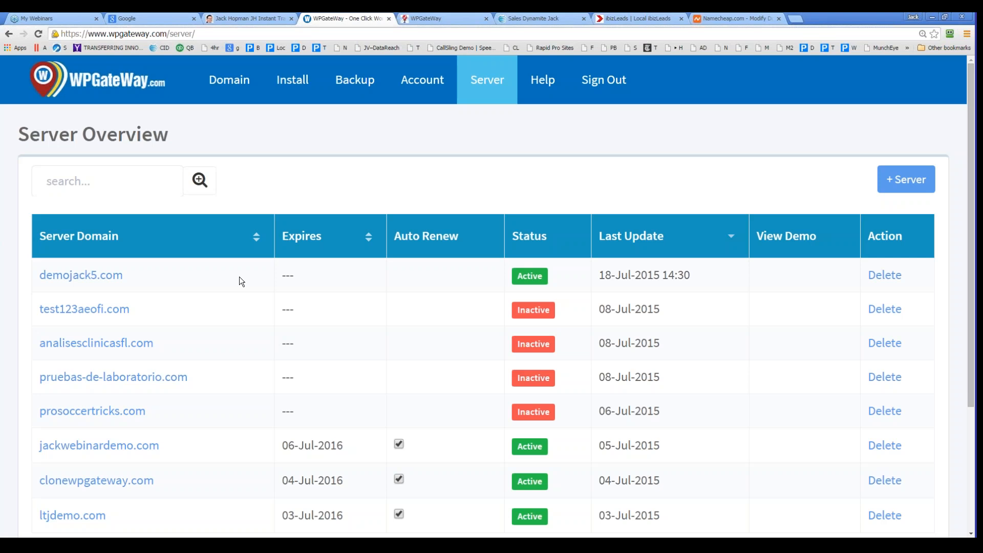
drag(118, 277, 41, 275)
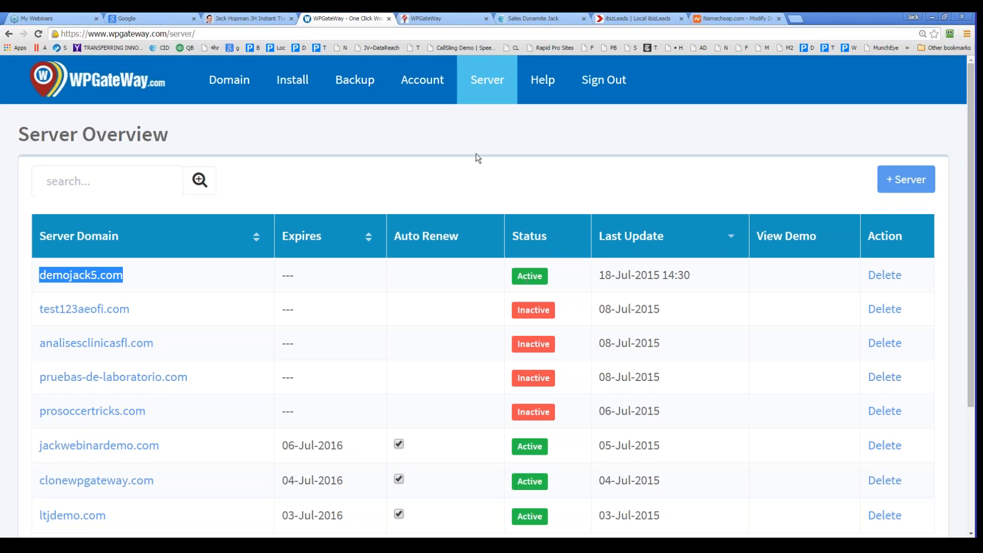
Find WPGateWay demojack5.com in the cPanel login list and open its cPanel login page
click(488, 95)
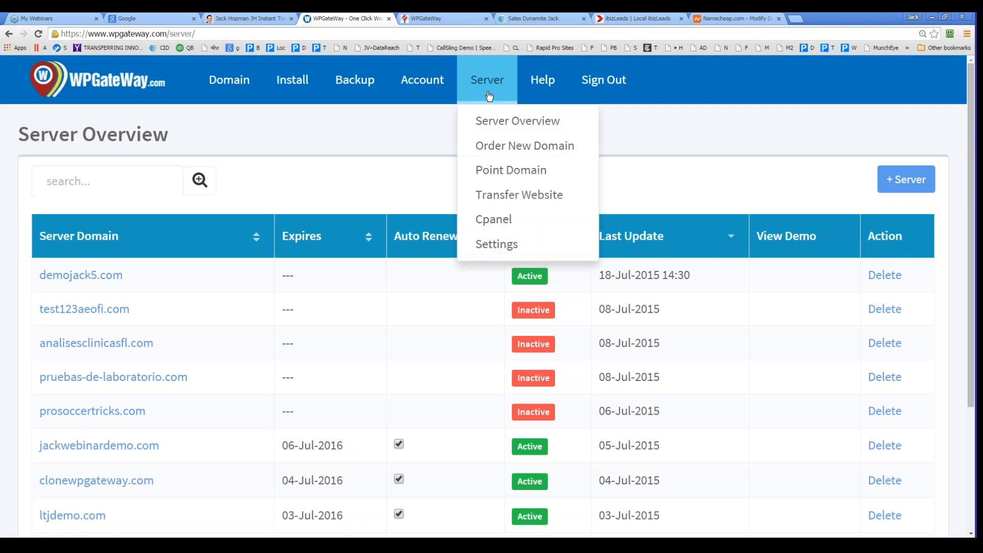
click(500, 221)
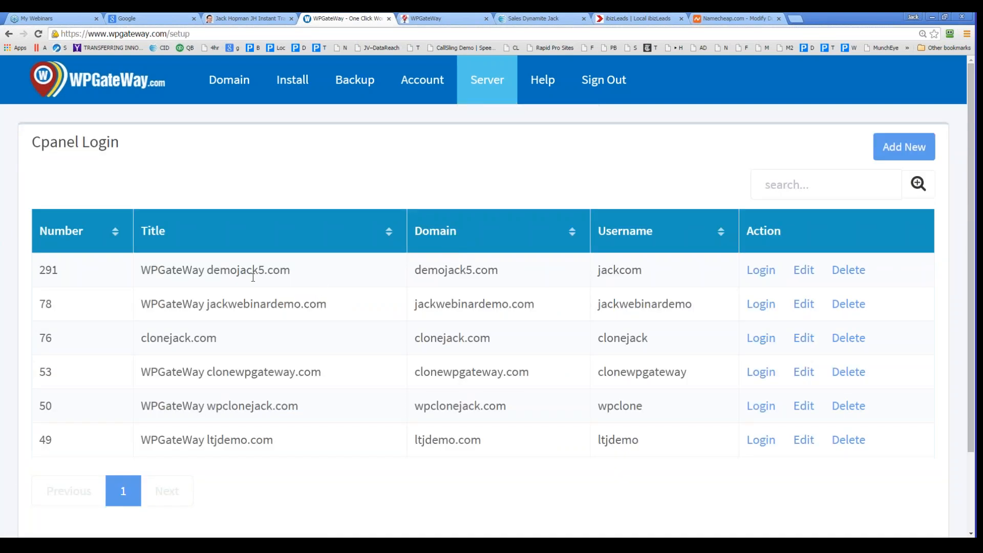
drag(291, 270, 145, 272)
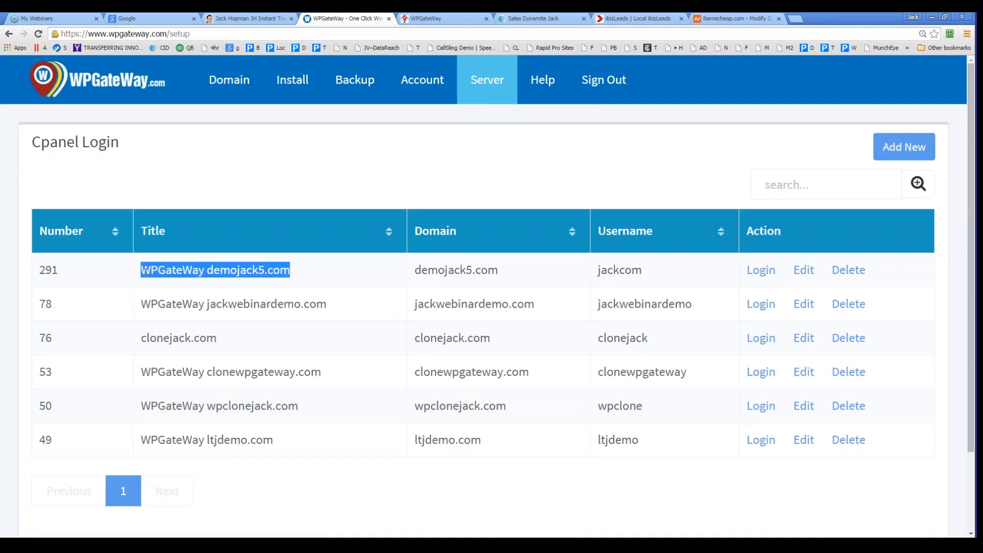
click(760, 271)
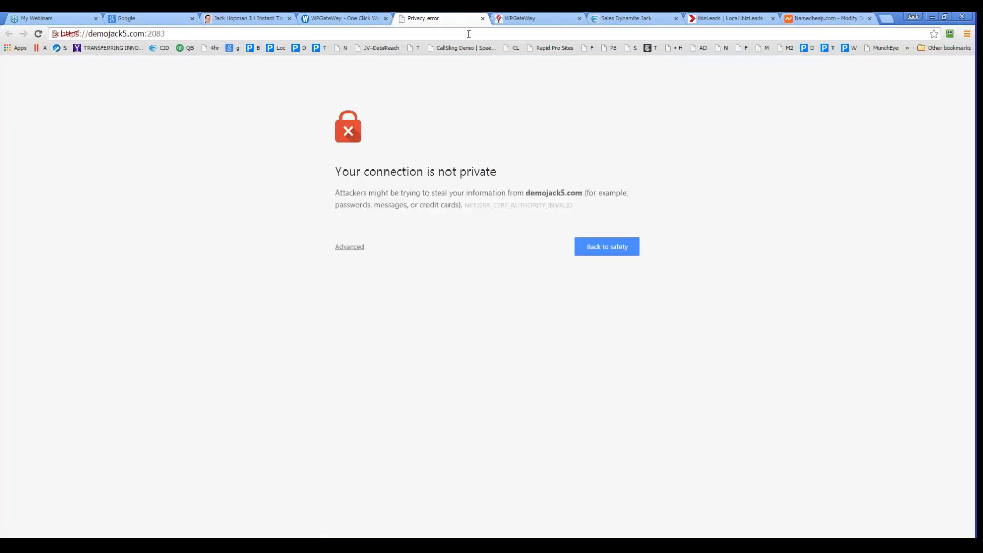
click(599, 253)
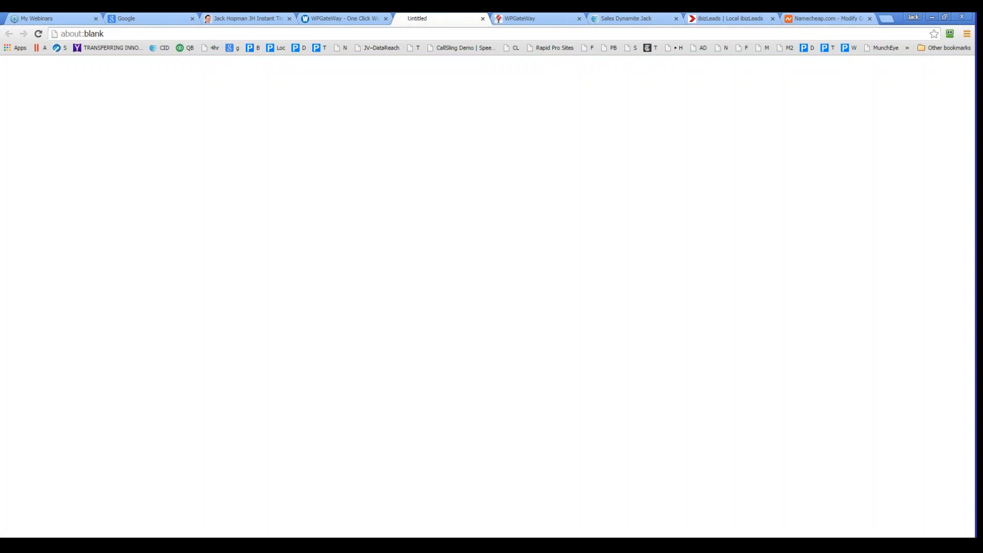
click(484, 21)
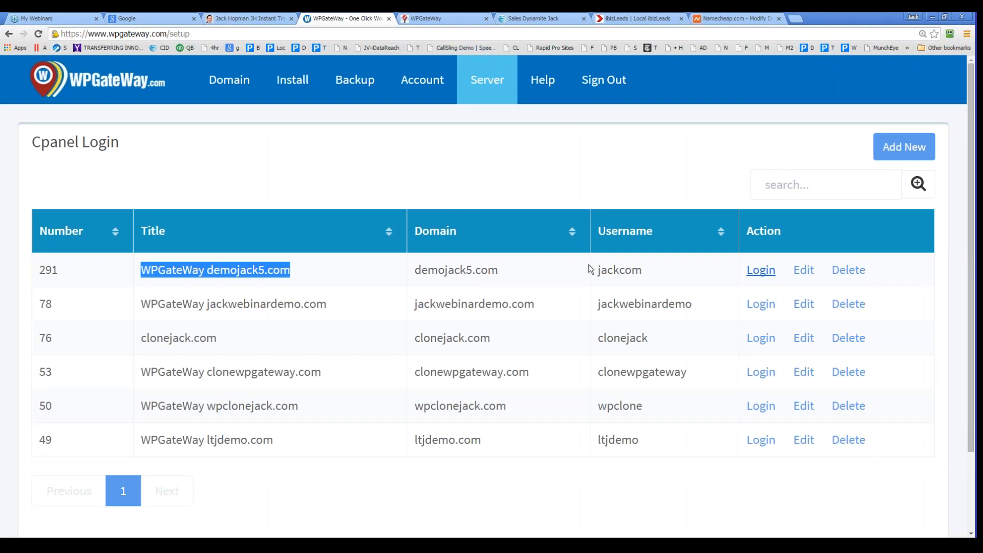
click(768, 274)
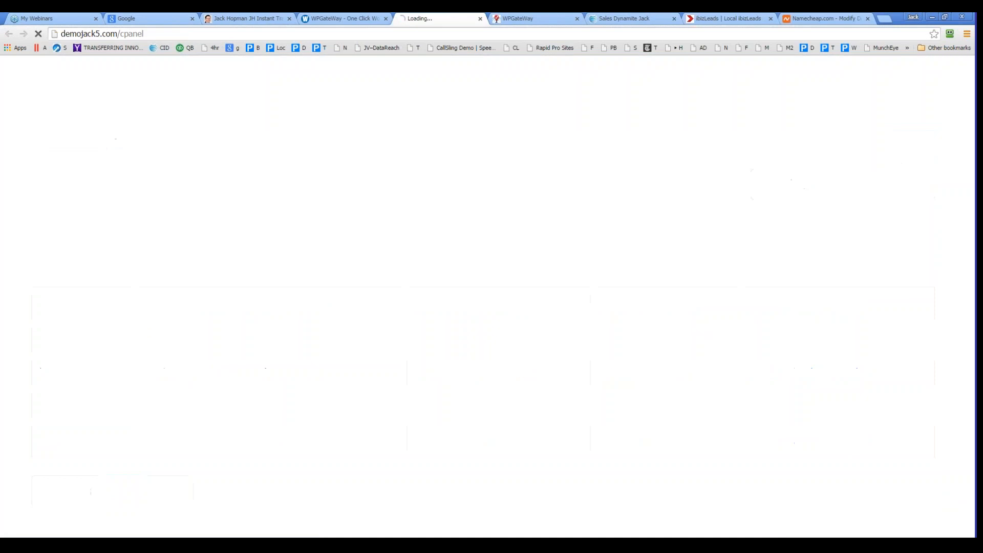
click(484, 19)
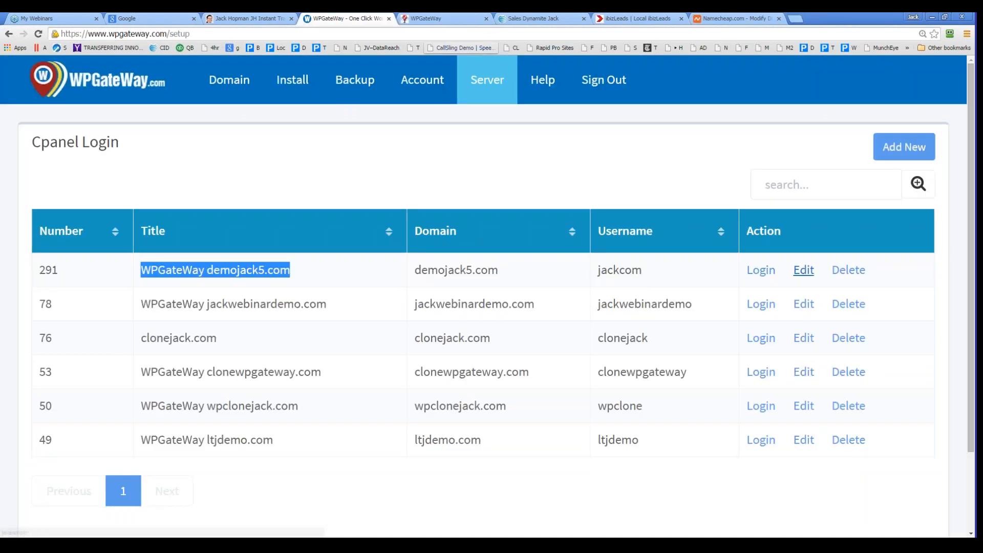
Copy the cPanel login URL from the saved WPGateWay demojack5.com entry and open it in a new tab, proceeding past the privacy warning
click(804, 270)
drag(417, 263, 132, 250)
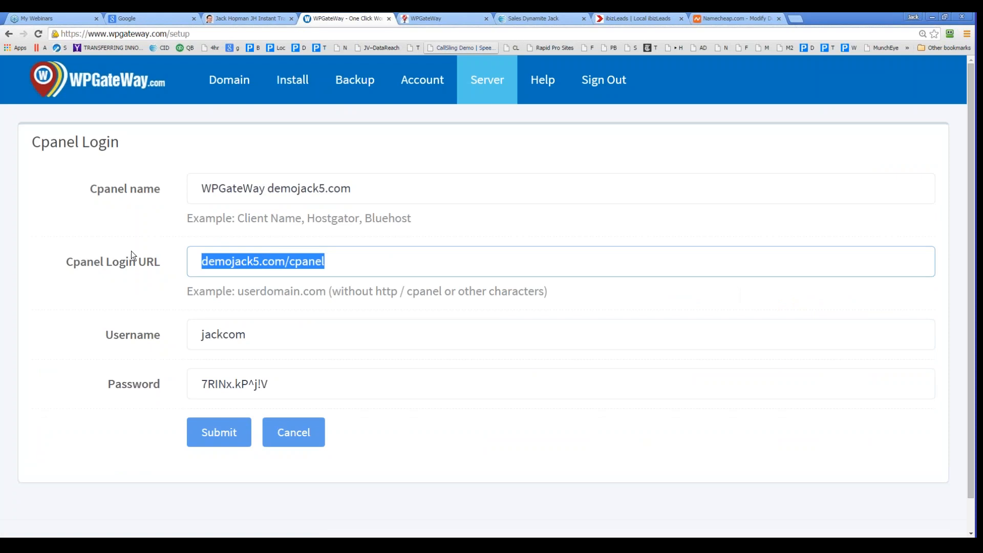
key(ctrl+c)
click(798, 20)
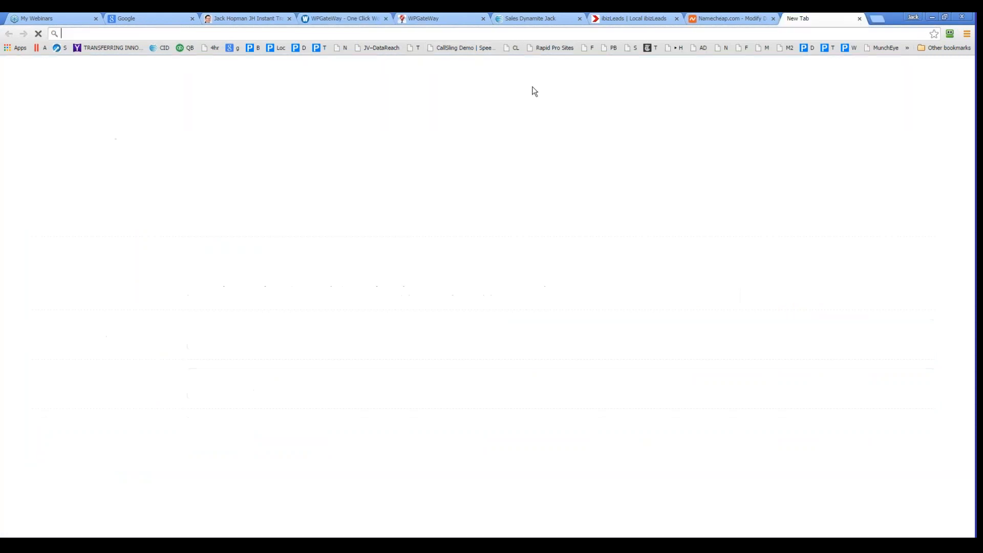
key(ctrl+v)
key(Return)
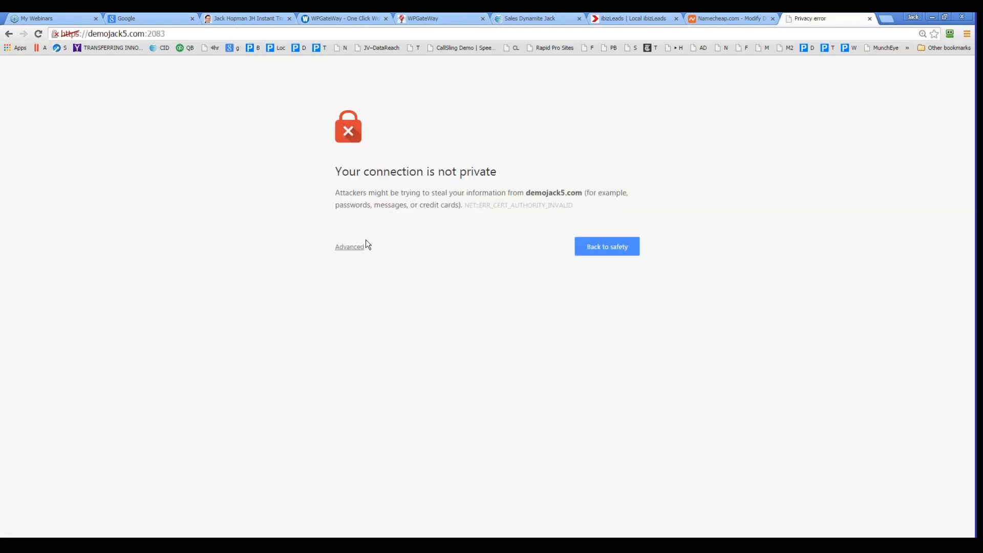
click(351, 248)
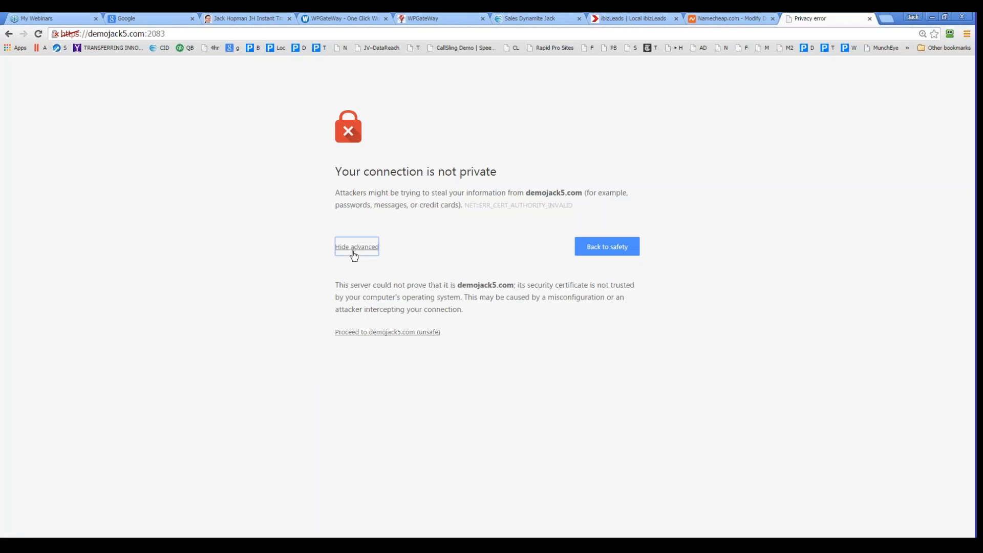
click(416, 335)
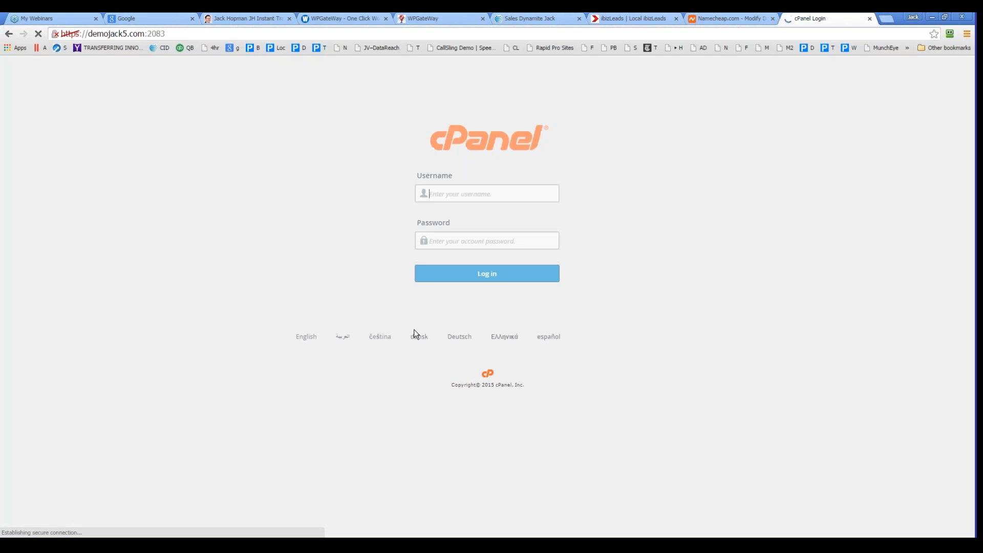
Copy the username from the saved WPGateWay demojack5.com entry into the cPanel login form
click(630, 20)
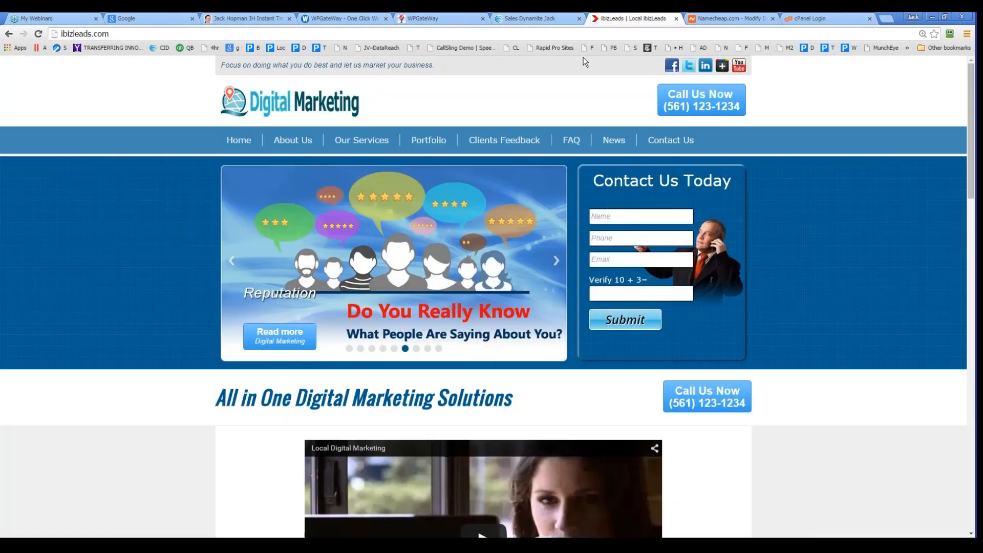
click(534, 18)
click(447, 13)
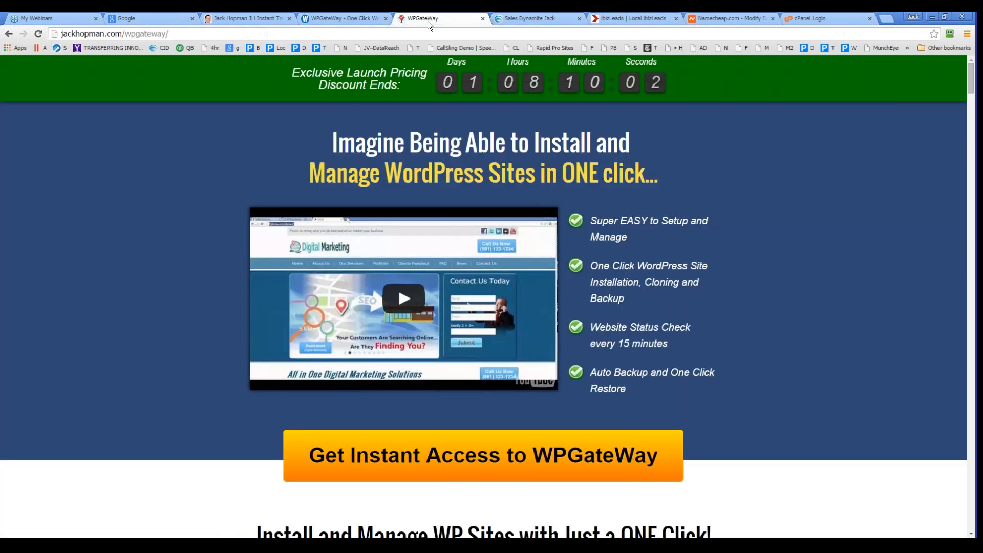
click(363, 20)
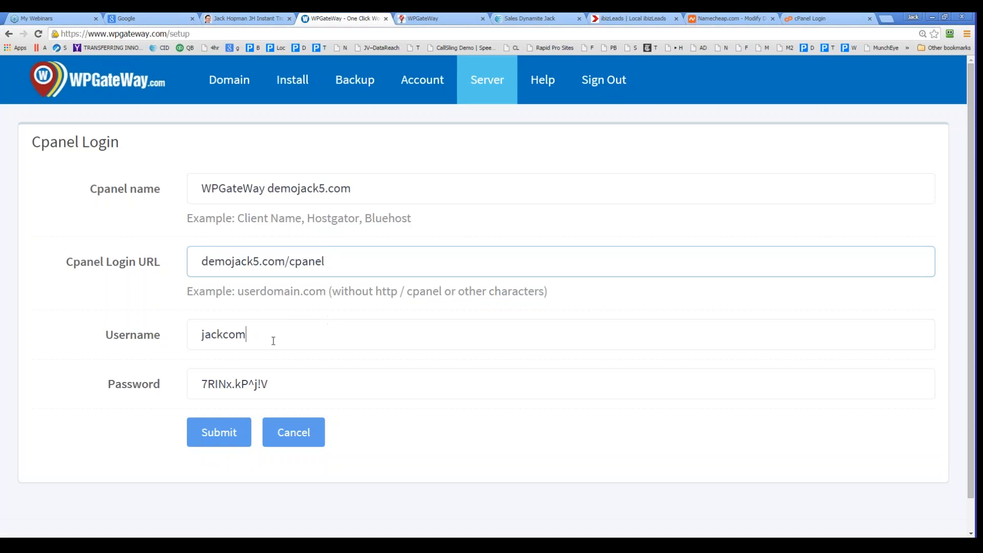
double_click(244, 335)
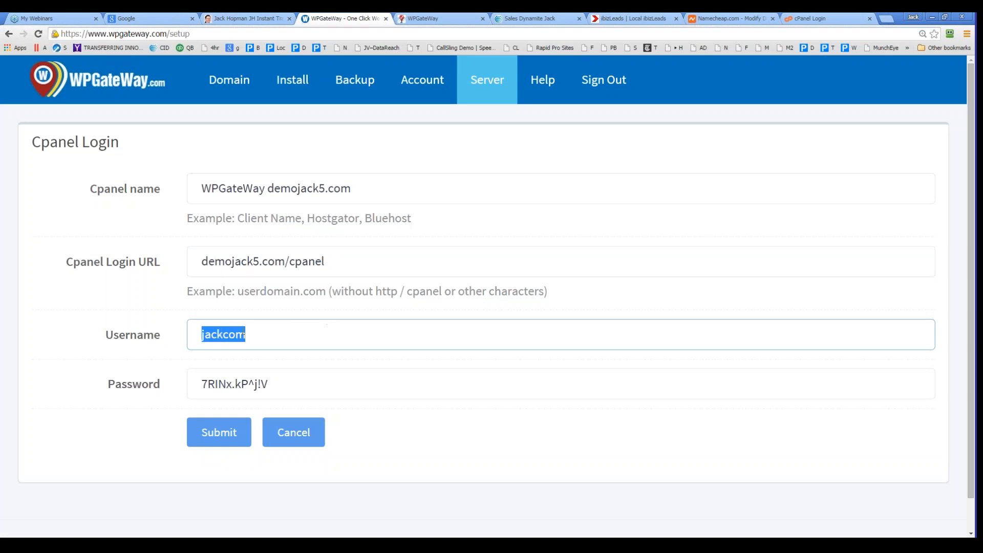
click(811, 17)
key(ctrl+v)
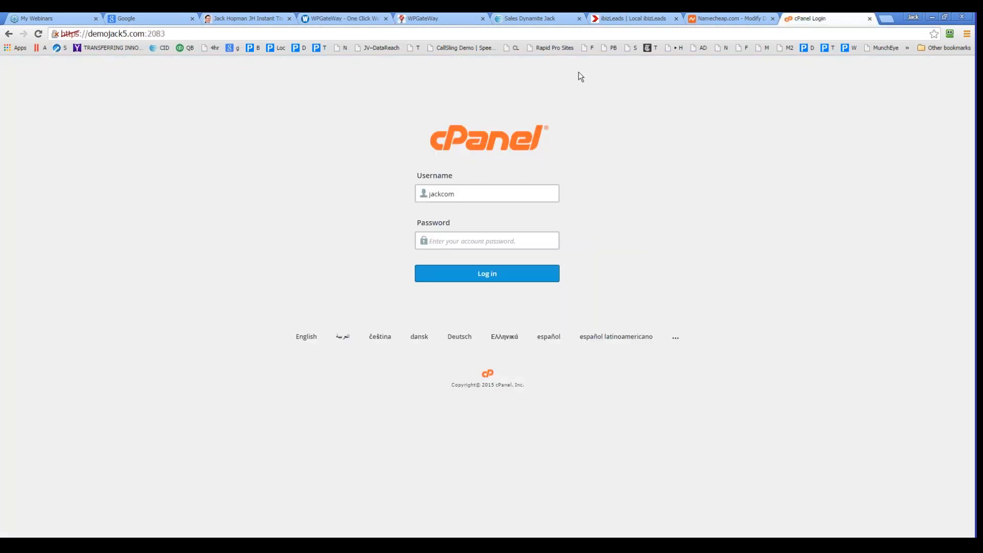
Close the Sales Dynamite Jack, ibizLeads and Namecheap browser tabs
click(514, 19)
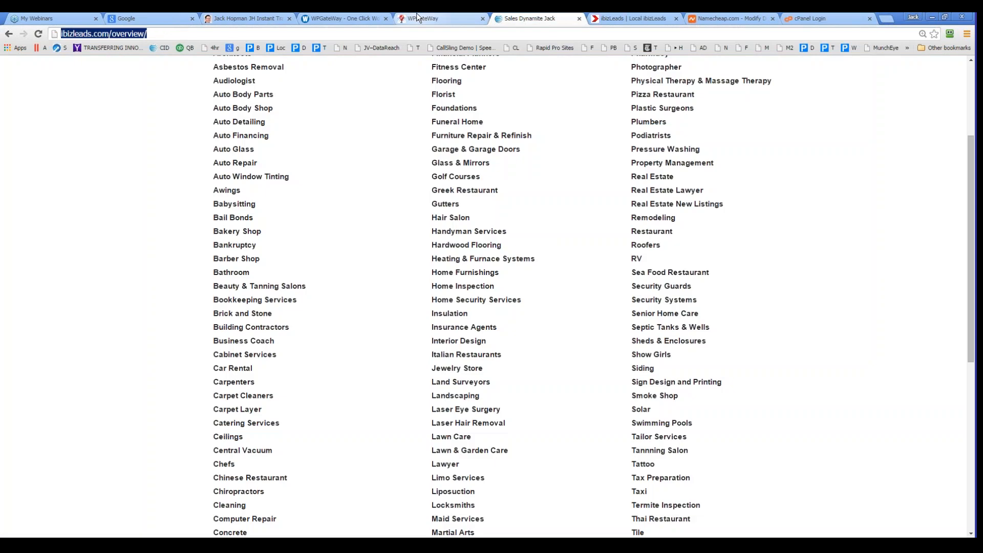
click(414, 18)
click(514, 19)
click(579, 19)
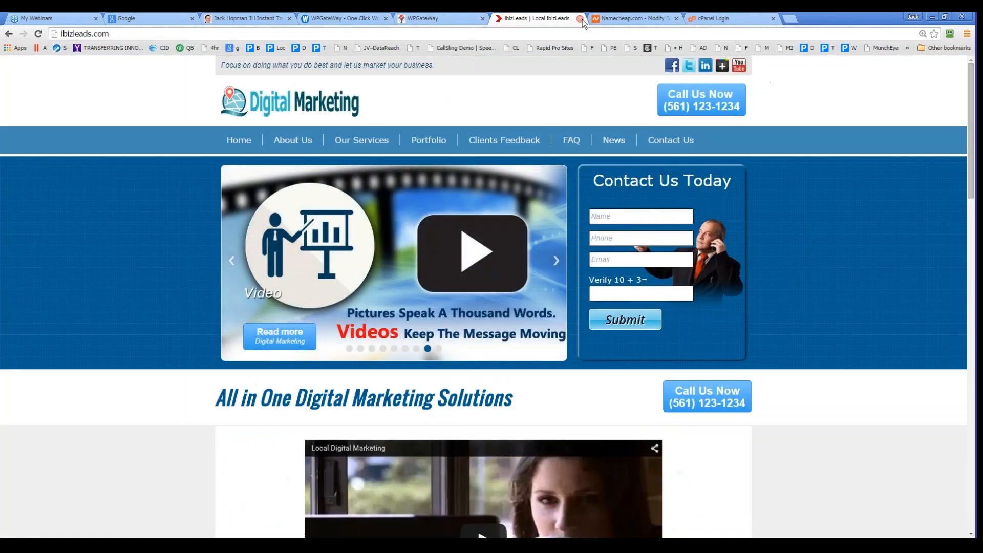
click(579, 19)
click(579, 19)
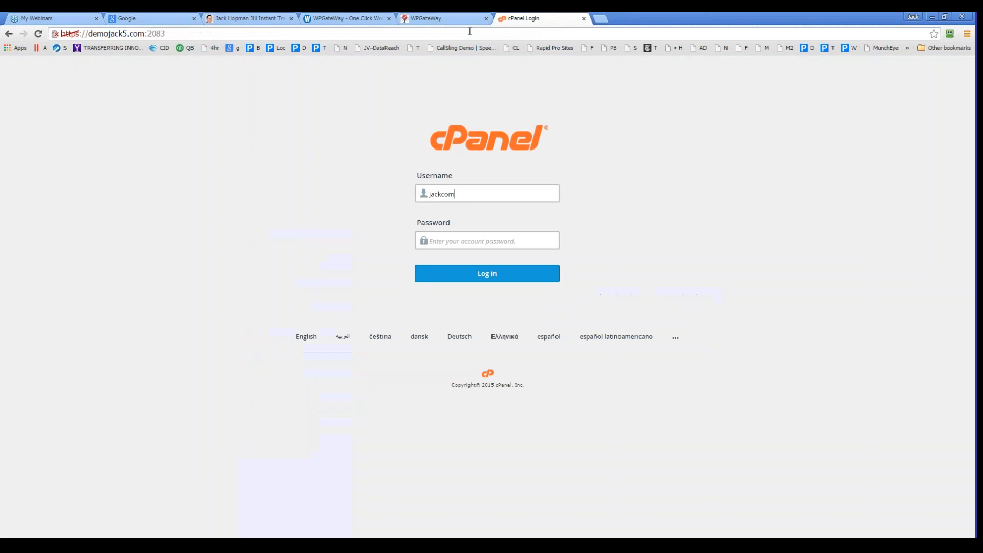
Copy the saved account password into the cPanel login form, log in, and dismiss the welcome prompt so it is not shown again
click(448, 19)
click(366, 17)
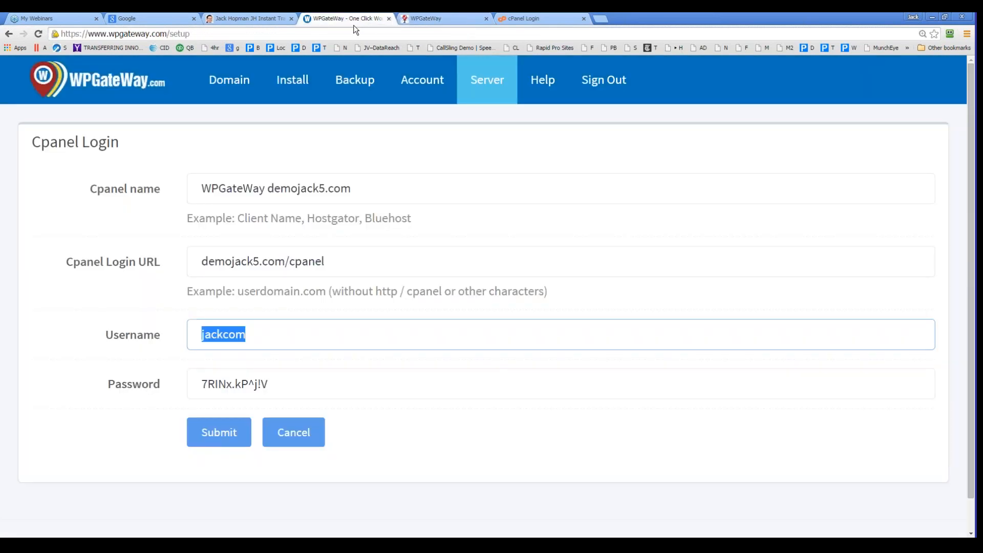
drag(295, 381, 162, 391)
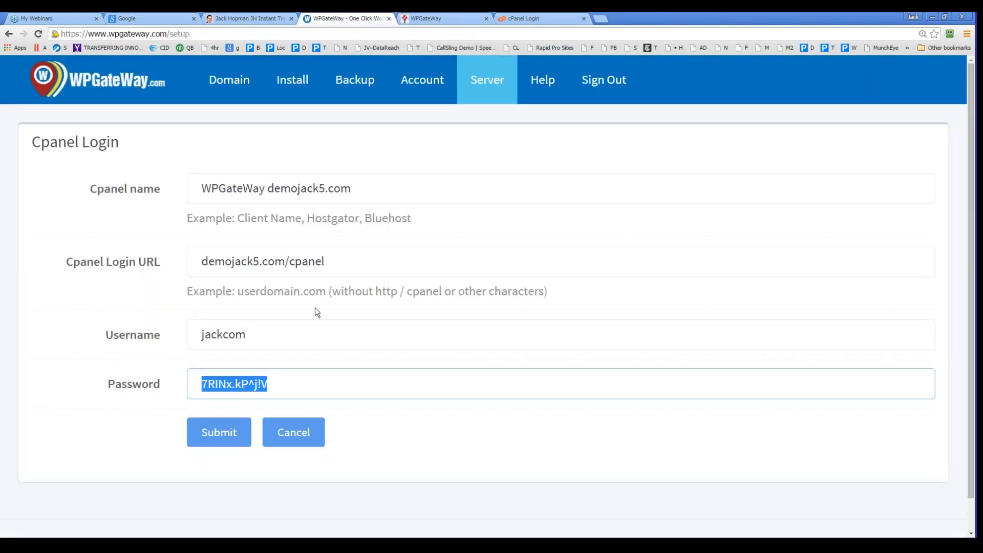
key(ctrl+c)
click(533, 18)
click(456, 246)
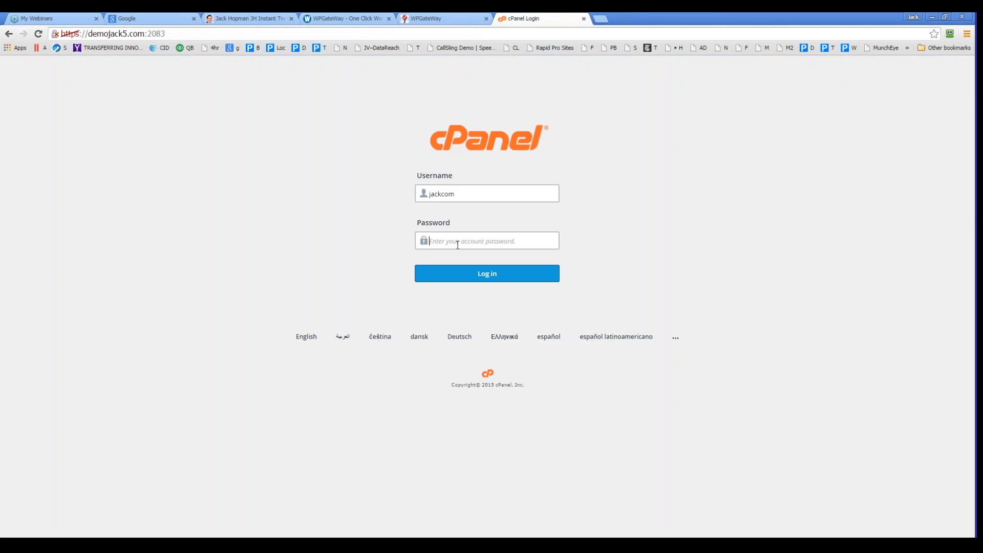
key(ctrl+v)
click(467, 275)
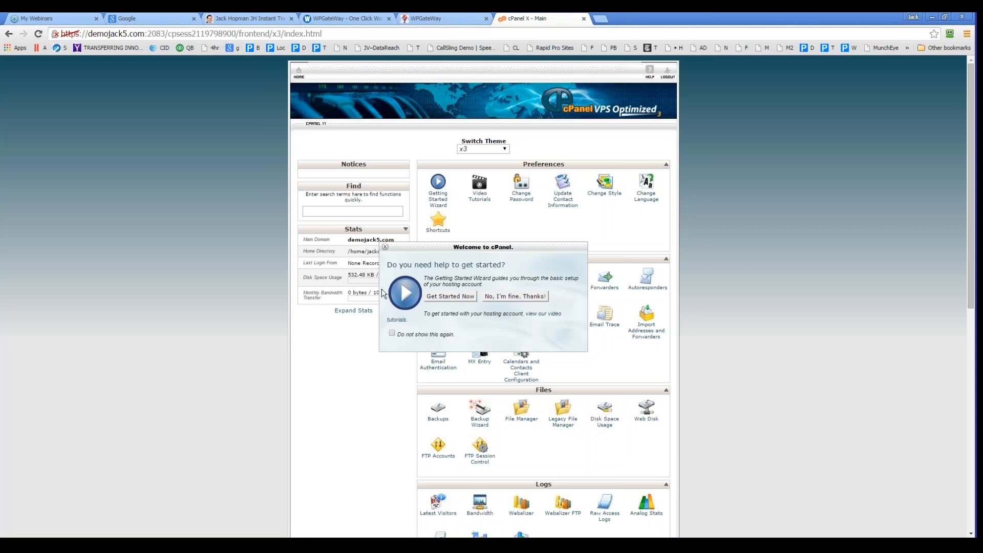
click(392, 334)
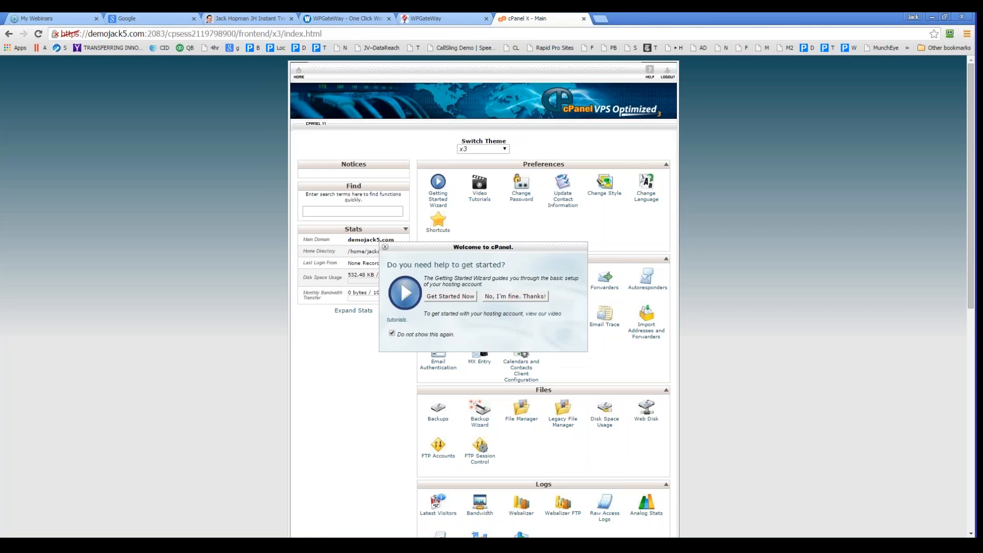
click(522, 297)
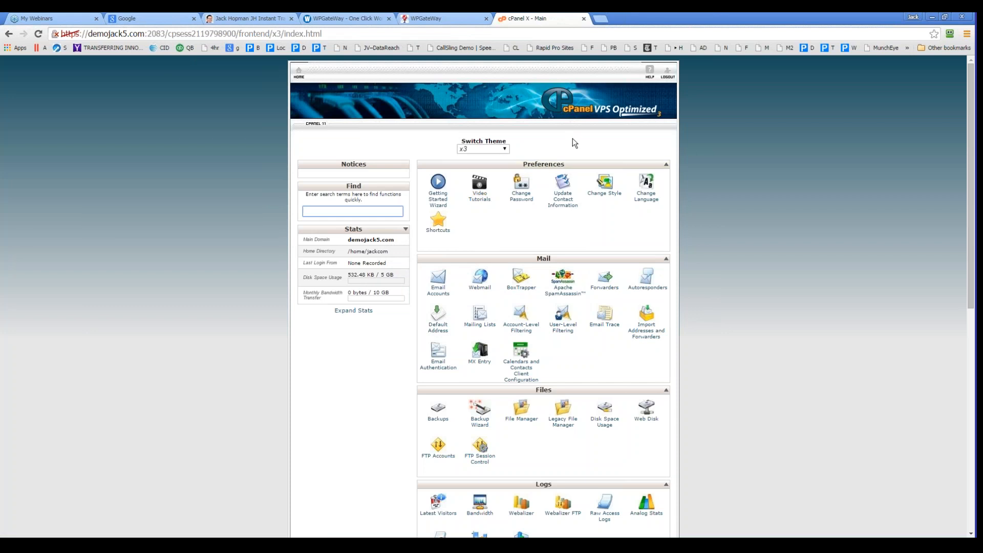
Return to WPGateWay and review the list of active domains
click(433, 16)
click(361, 17)
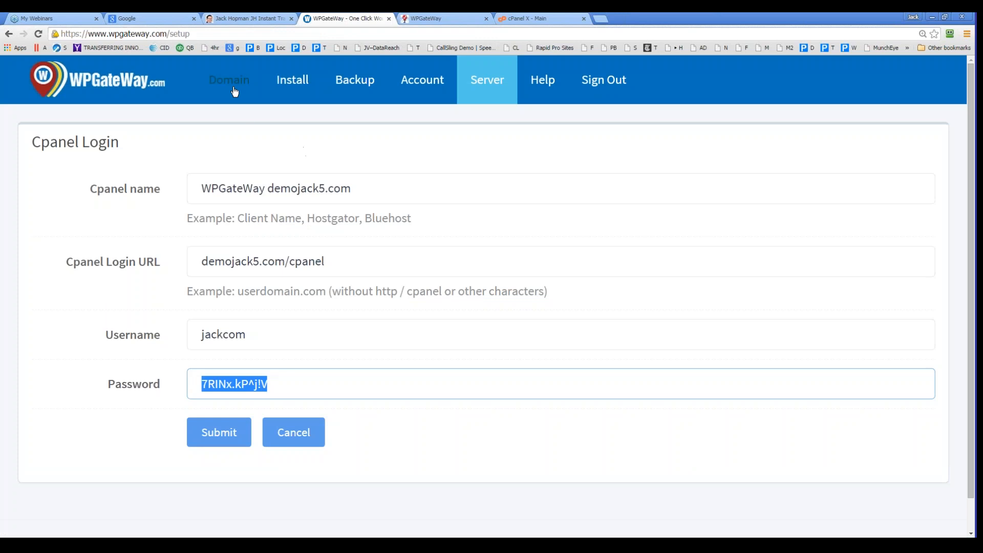
click(298, 87)
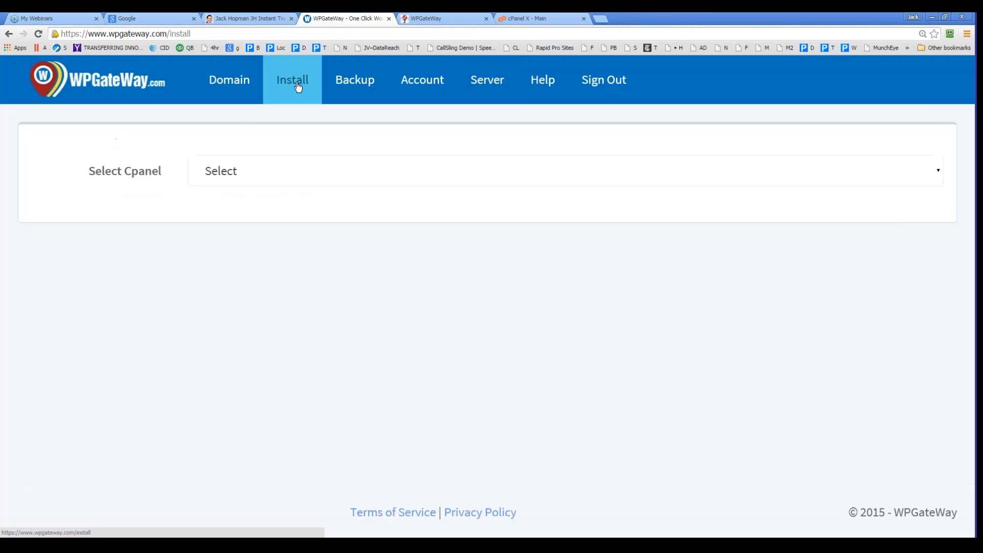
click(225, 88)
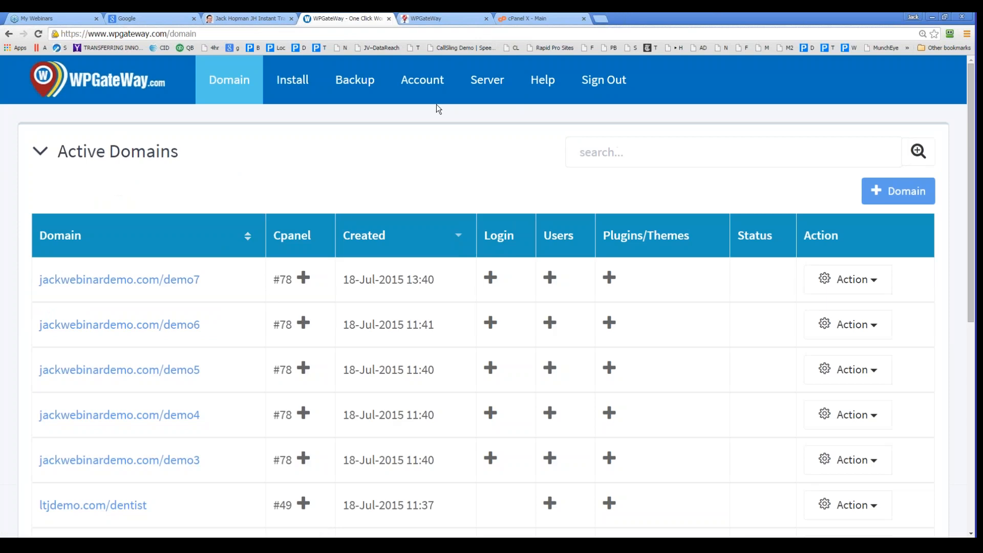
scroll(143, 493, down, 1)
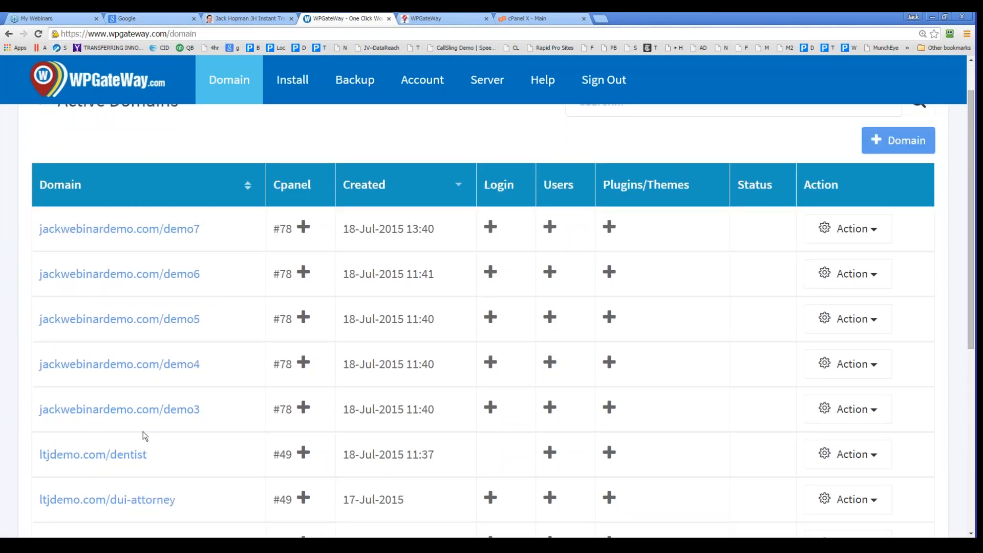
scroll(143, 436, up, 1)
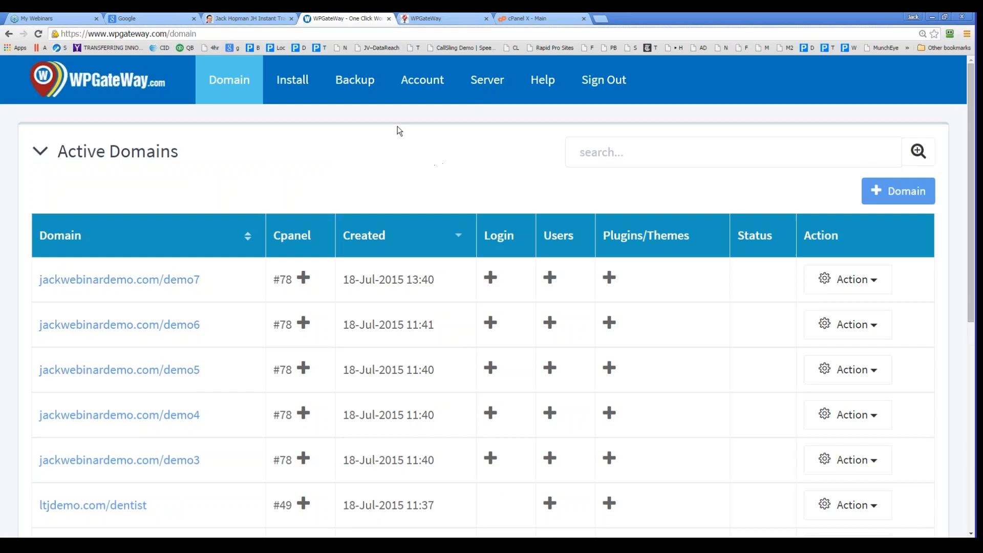
Start a new installation and select WPGateWay demojack5.com as its cPanel
click(285, 91)
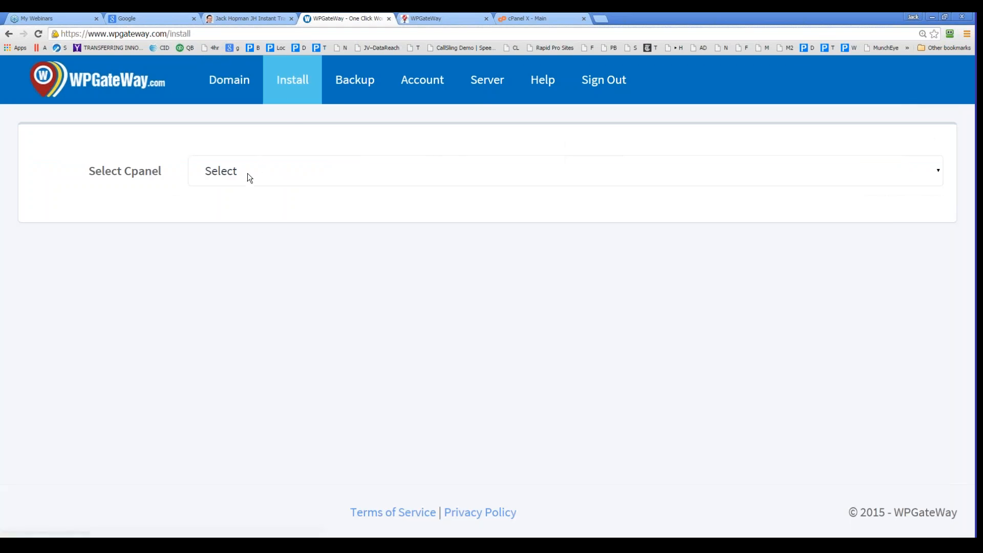
click(246, 175)
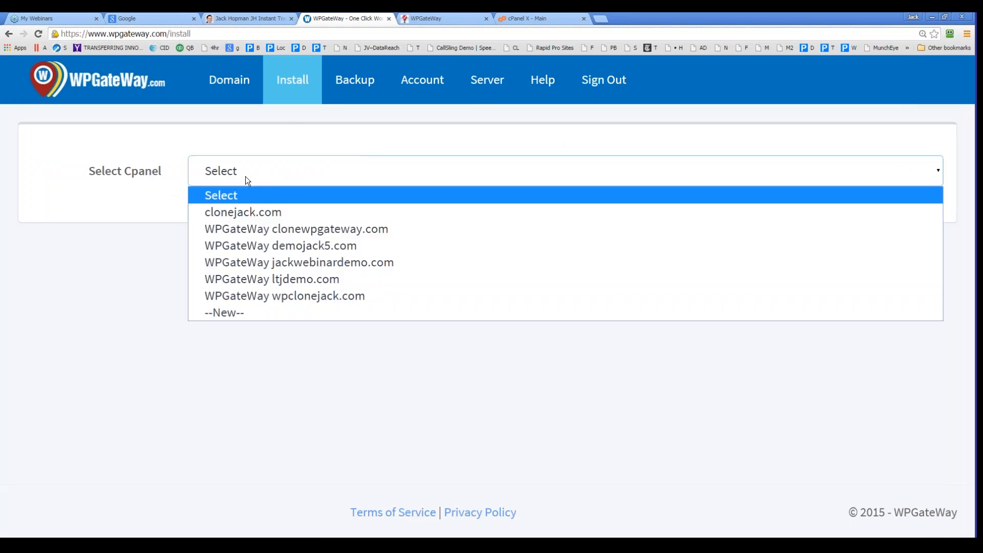
click(311, 246)
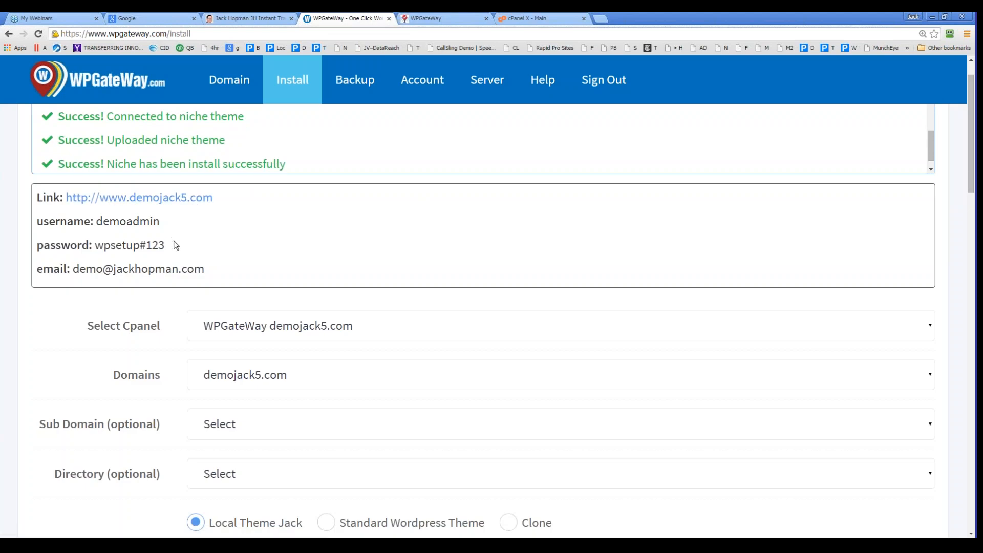
Open the demojack5.com site from the installation results, copy its web address and look through the homepage
drag(175, 245, 98, 237)
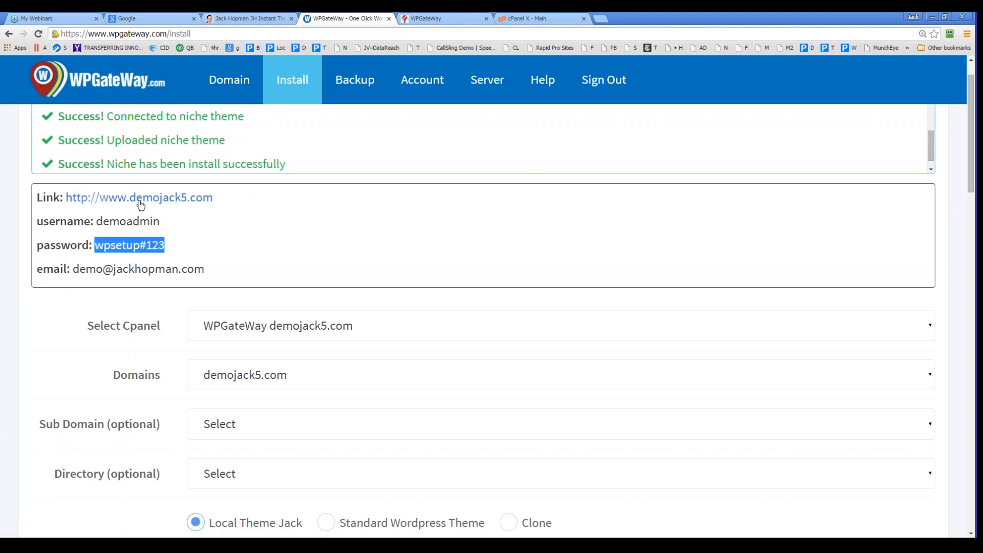
click(141, 198)
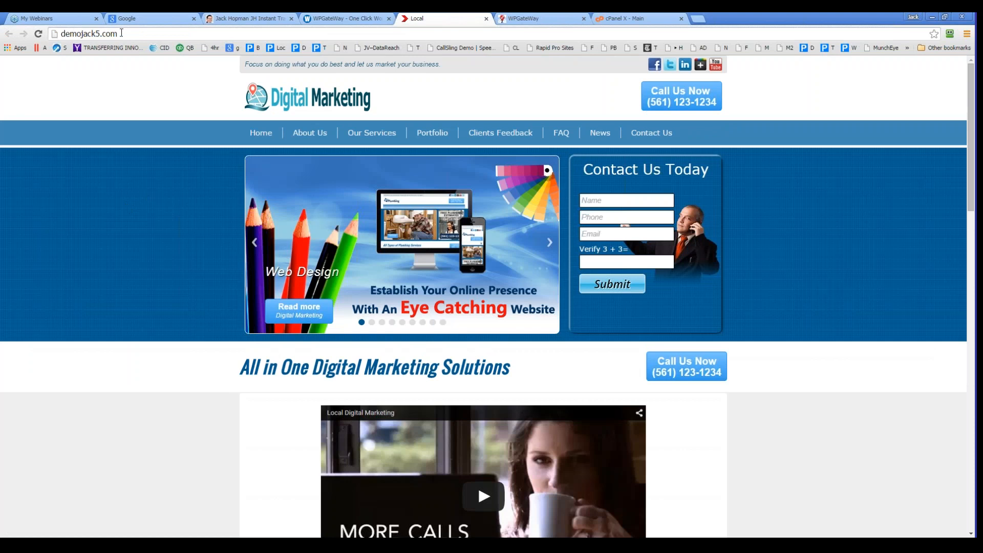
drag(118, 33, 51, 34)
key(ctrl+c)
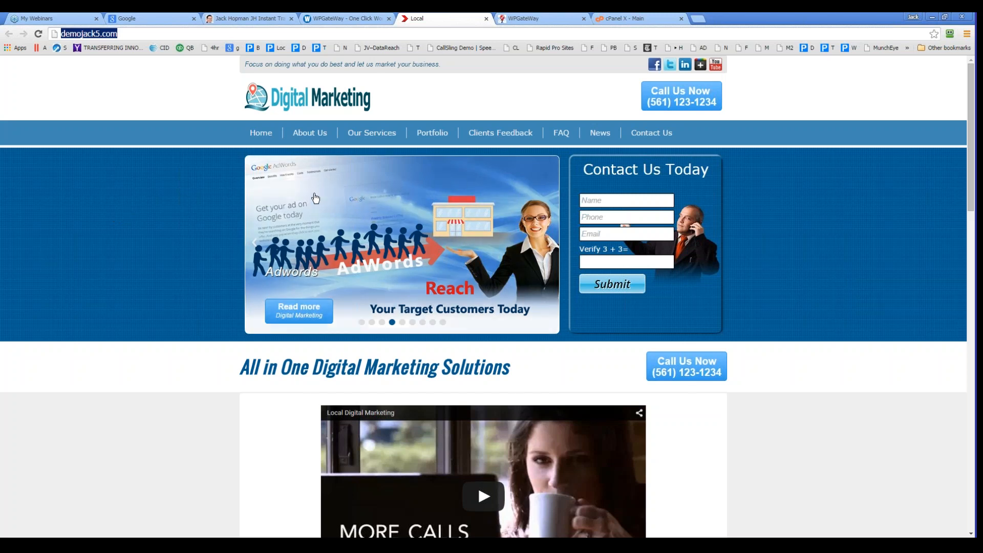
scroll(308, 204, down, 5)
scroll(396, 346, down, 9)
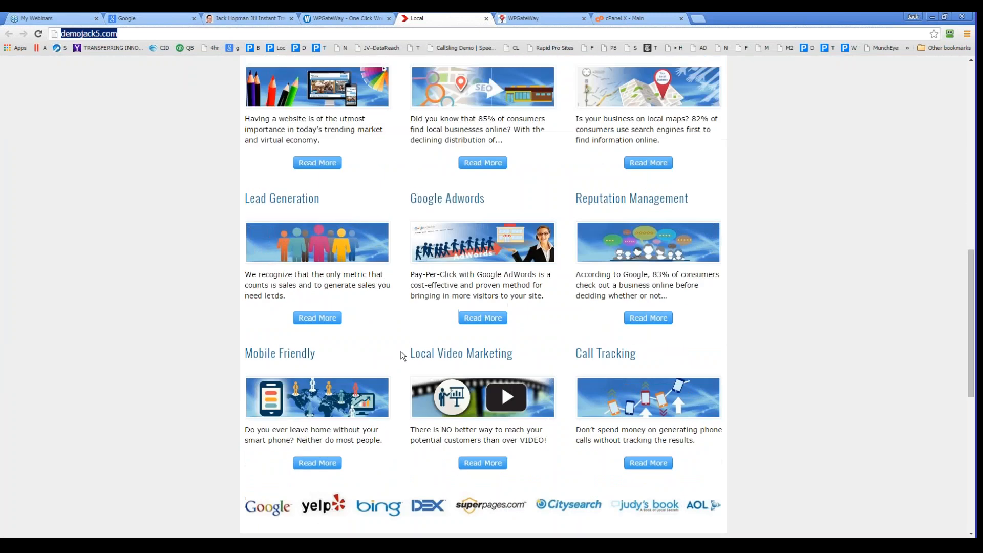
Open a new browser tab, paste the copied account password into its address bar, and recopy the demojack5.com web address from the site's tab
scroll(402, 353, up, 6)
scroll(402, 353, up, 5)
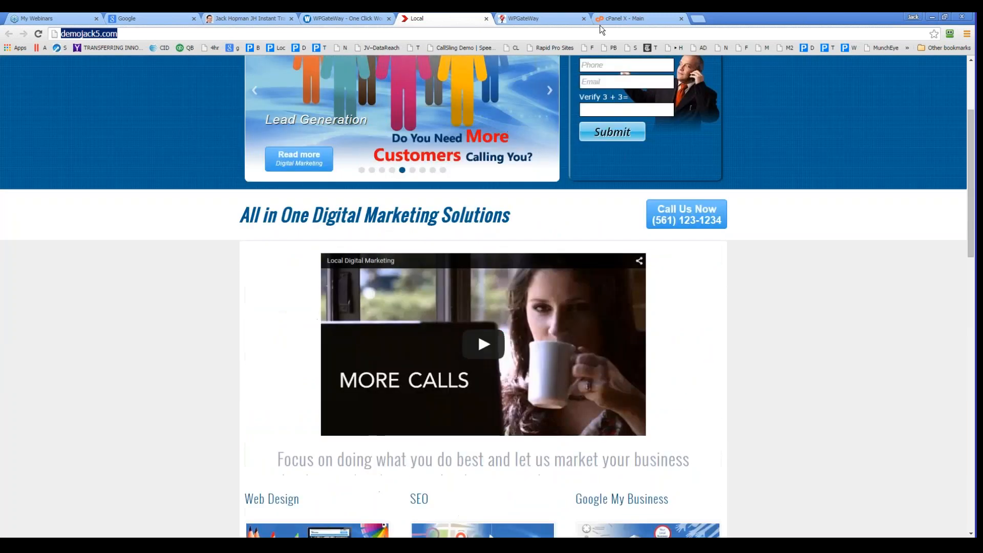
click(625, 17)
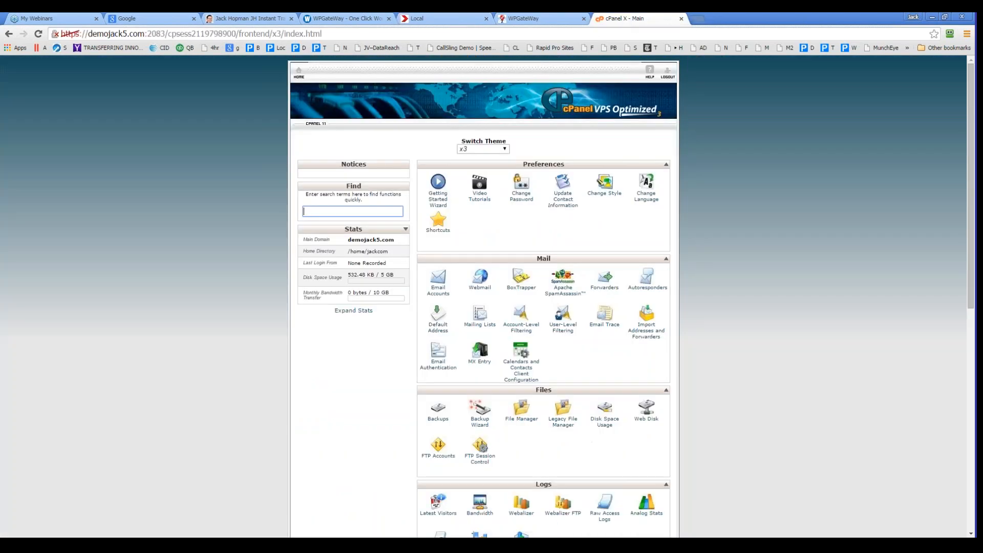
click(696, 19)
key(ctrl+v)
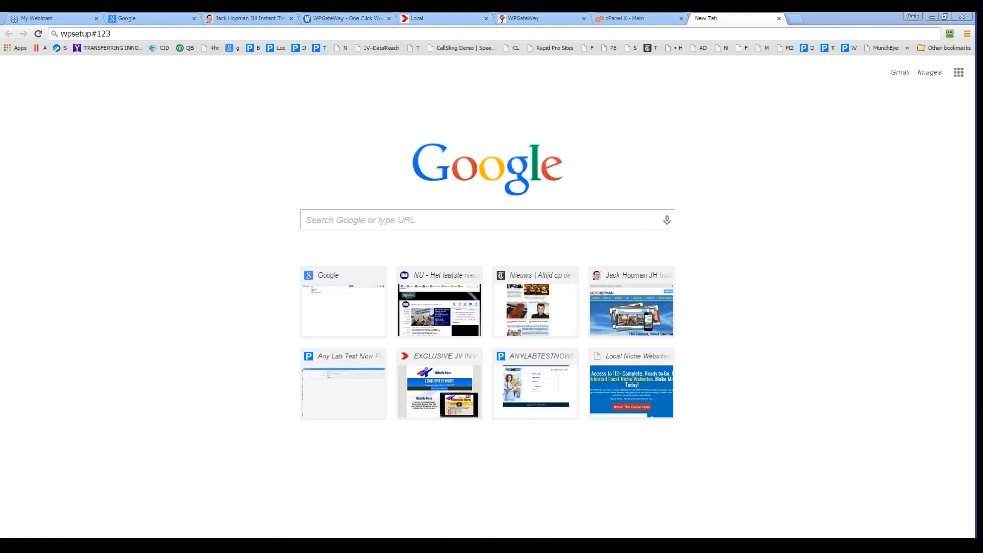
click(548, 19)
click(433, 17)
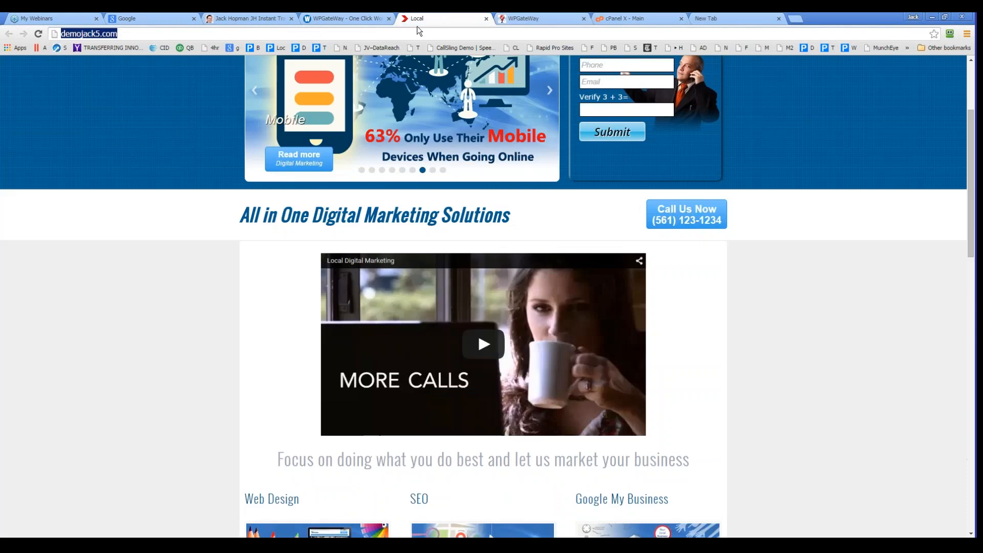
click(720, 24)
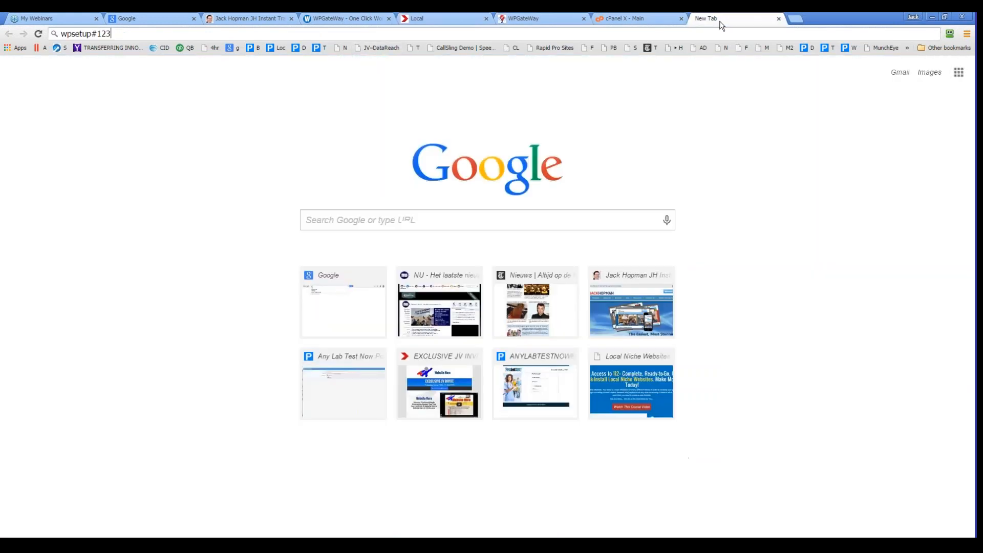
Replace the new tab's address with demojack5.com/wp-admin to open the site's WordPress login page
drag(113, 34, 1, 28)
key(ctrl+v)
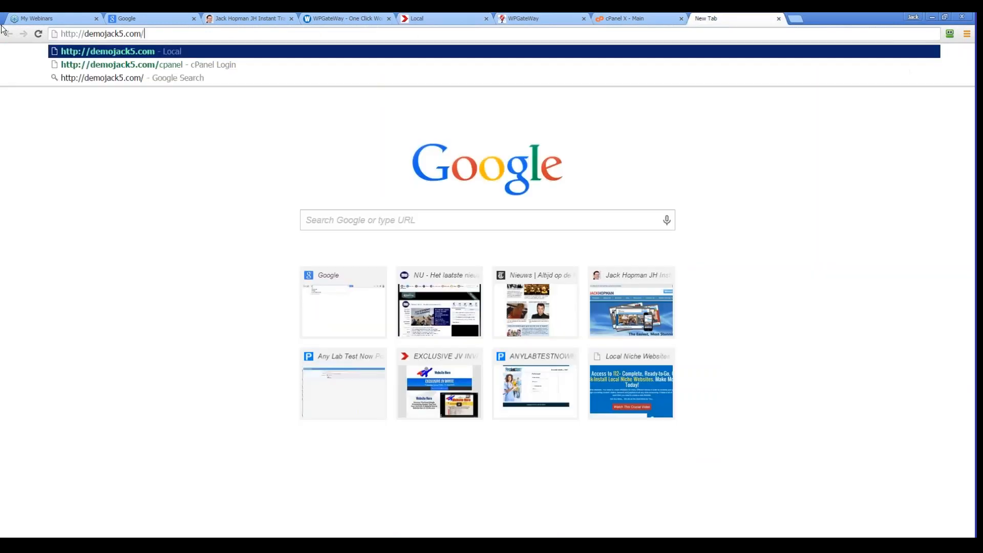
text(wp-admn)
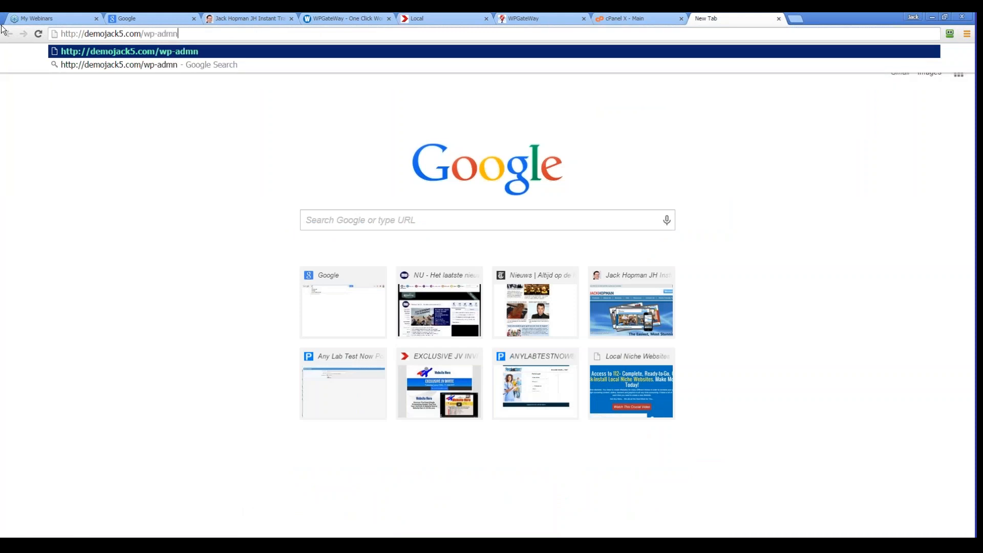
key(Return)
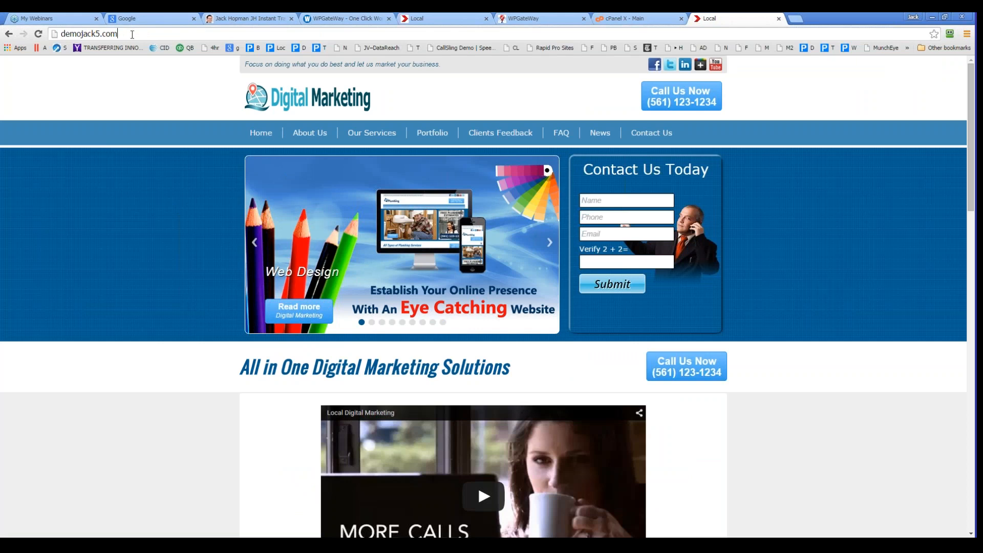
text(/wp-ad)
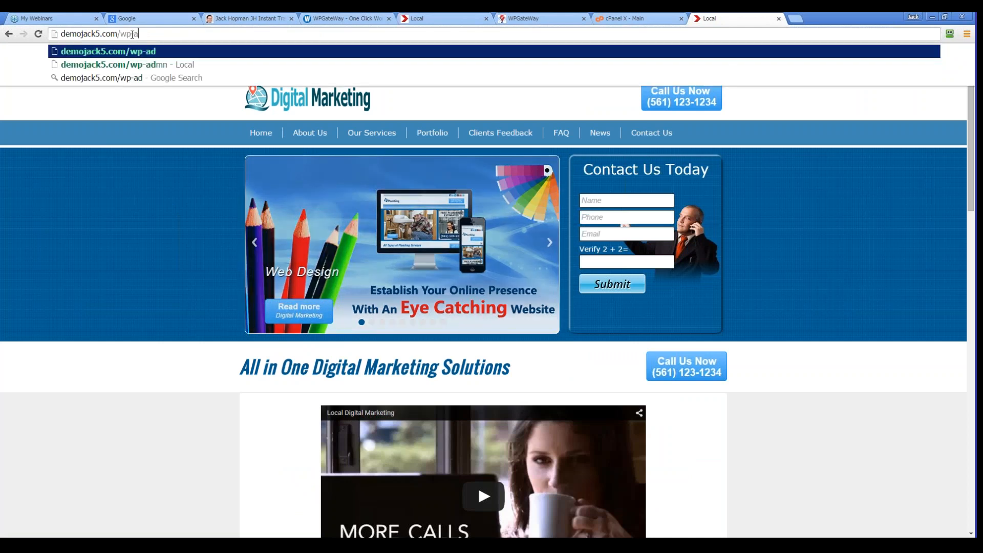
text(min)
key(Return)
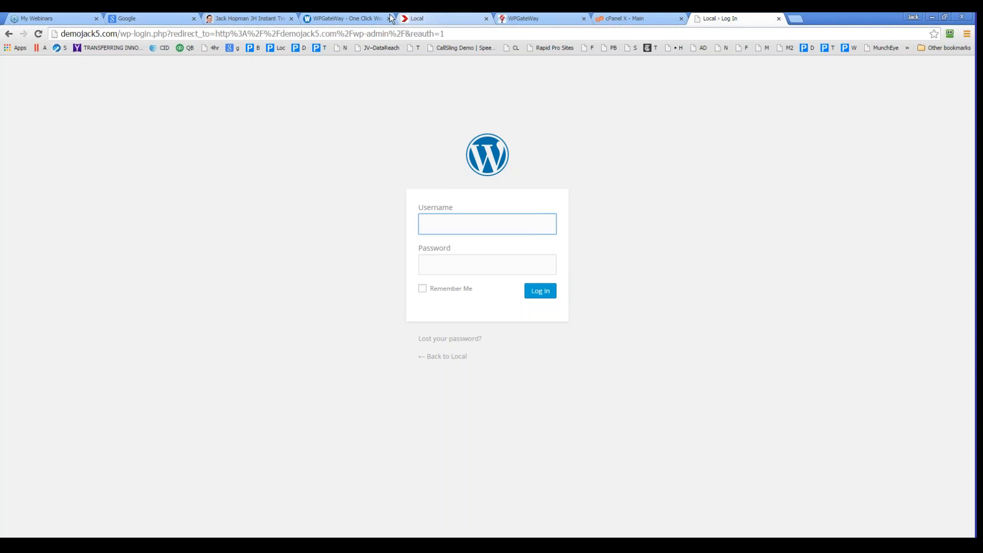
Log in to the WordPress dashboard with the username demoadmin and the account password
text(demoadmin)
click(450, 267)
text(************)
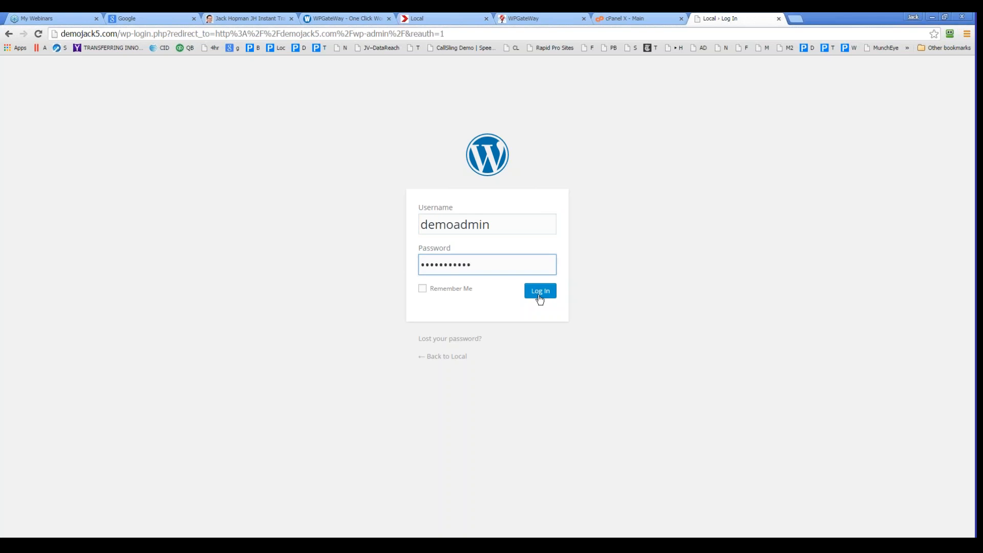
click(540, 292)
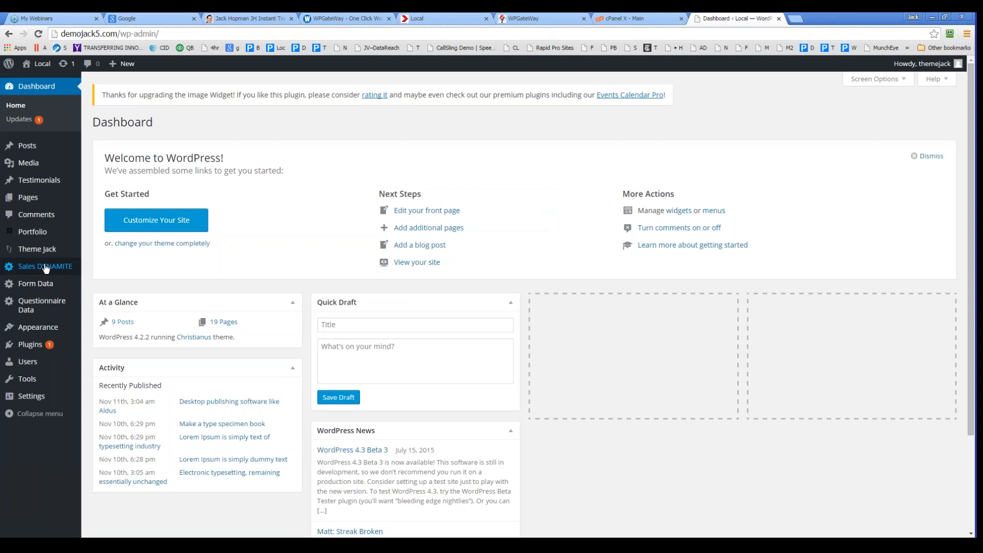
Go to adding a new plugin and search the plugin directory for "yoast all in one"
mouse_move(43, 256)
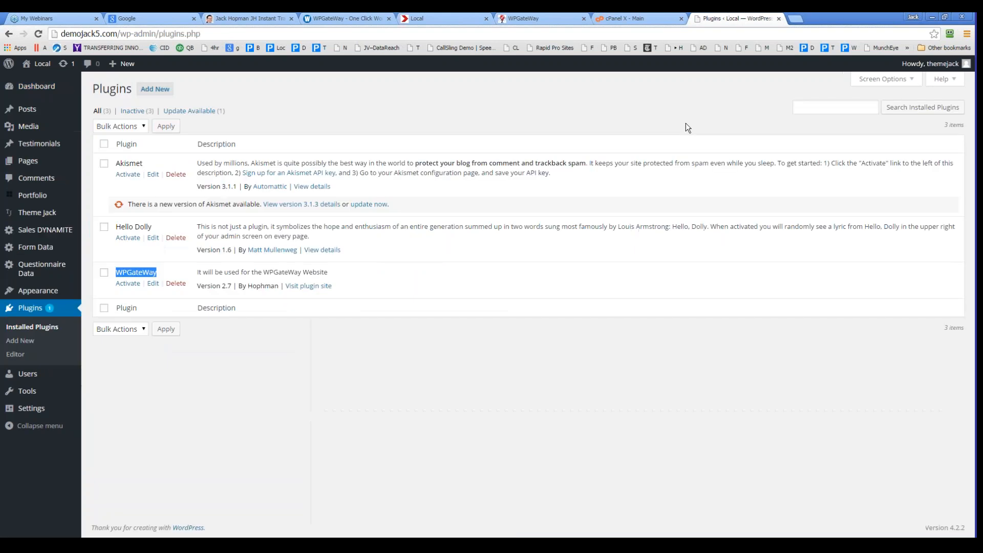
click(170, 90)
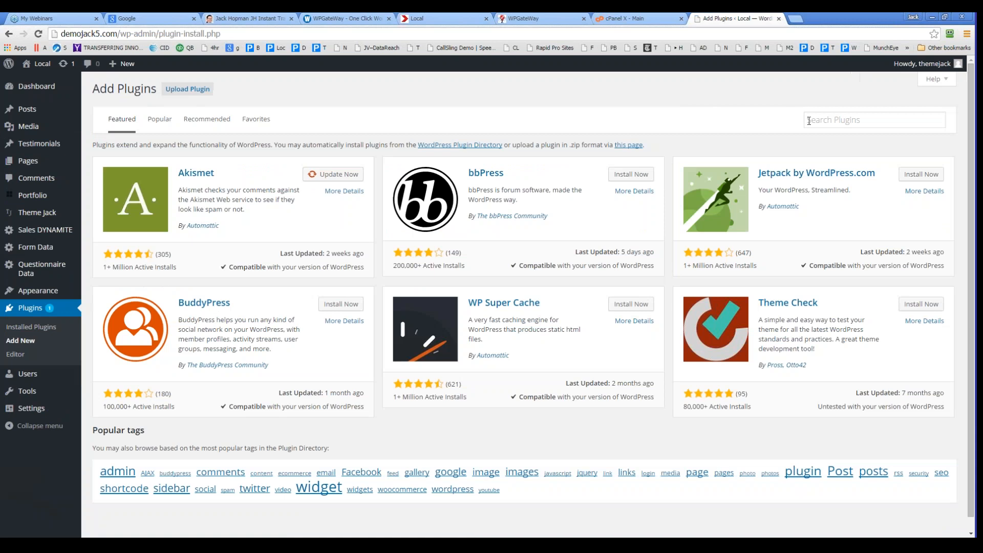
click(815, 120)
text(y)
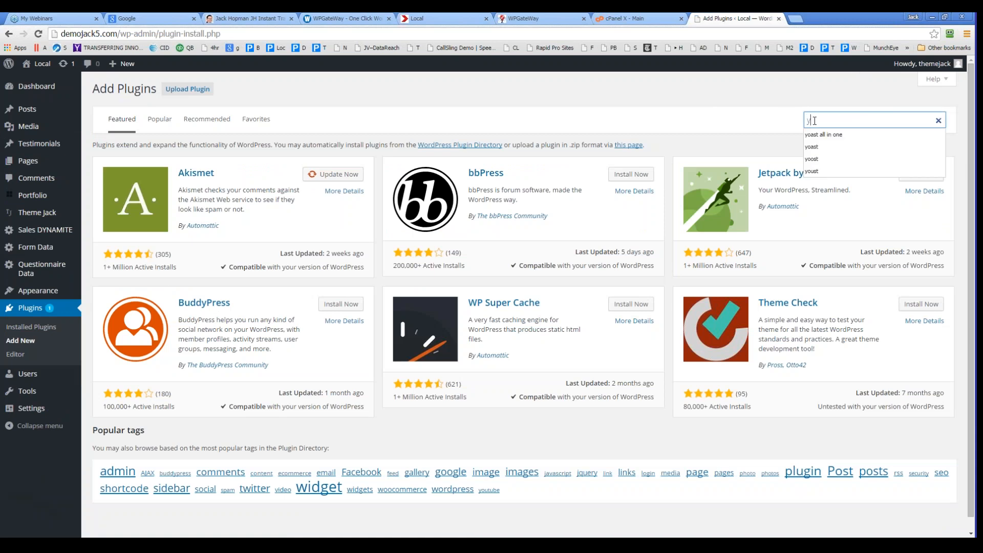
text(oast)
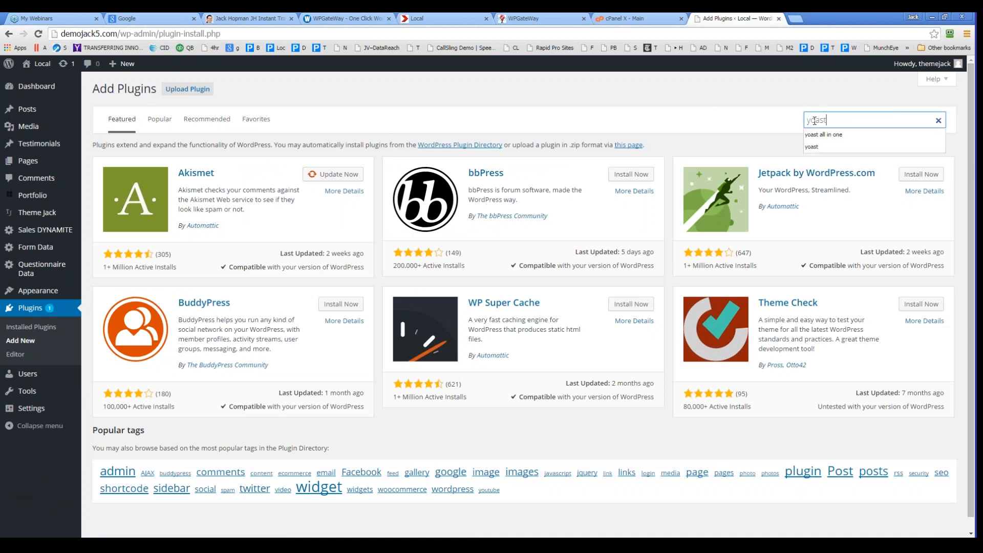
click(810, 135)
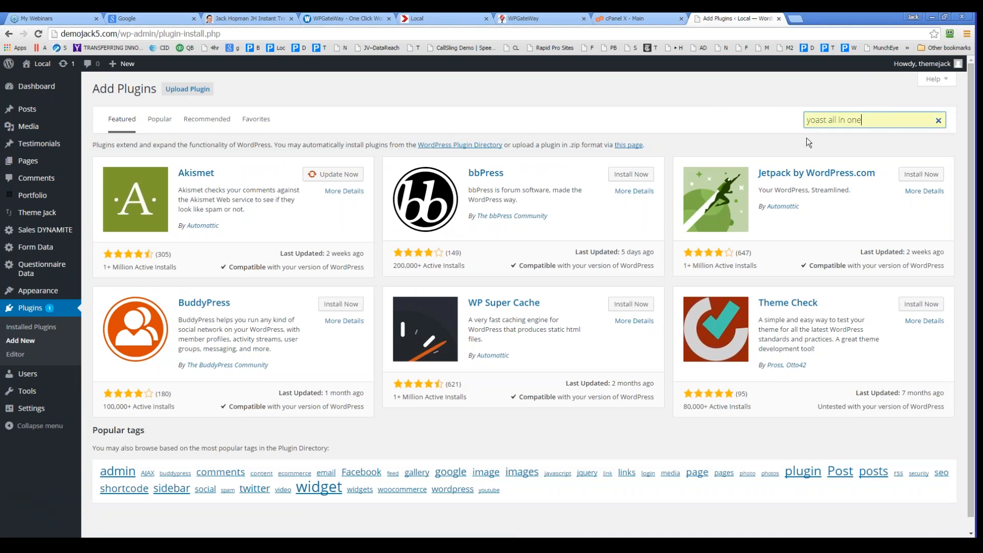
key(Return)
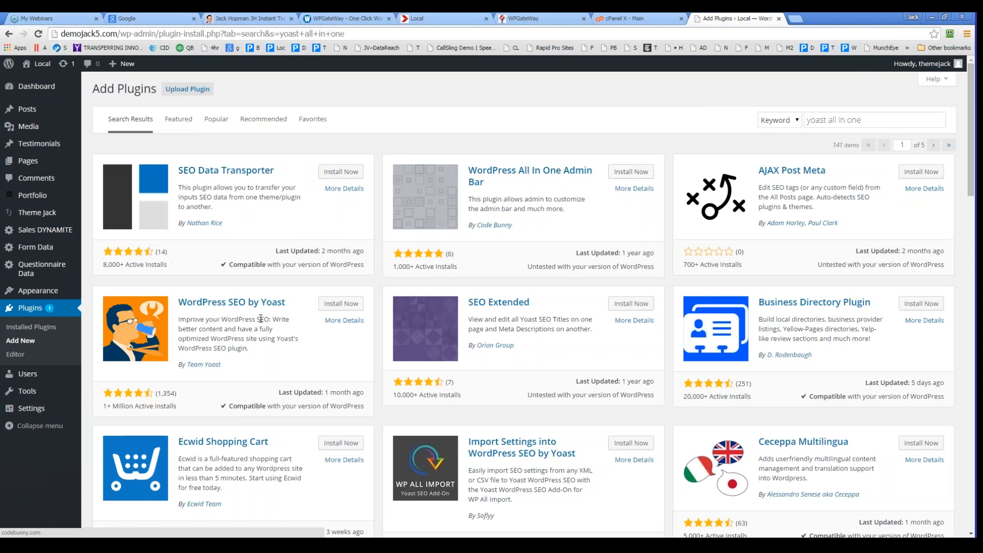
Install and activate WordPress SEO by Yoast, and dismiss its introductory tour
click(331, 303)
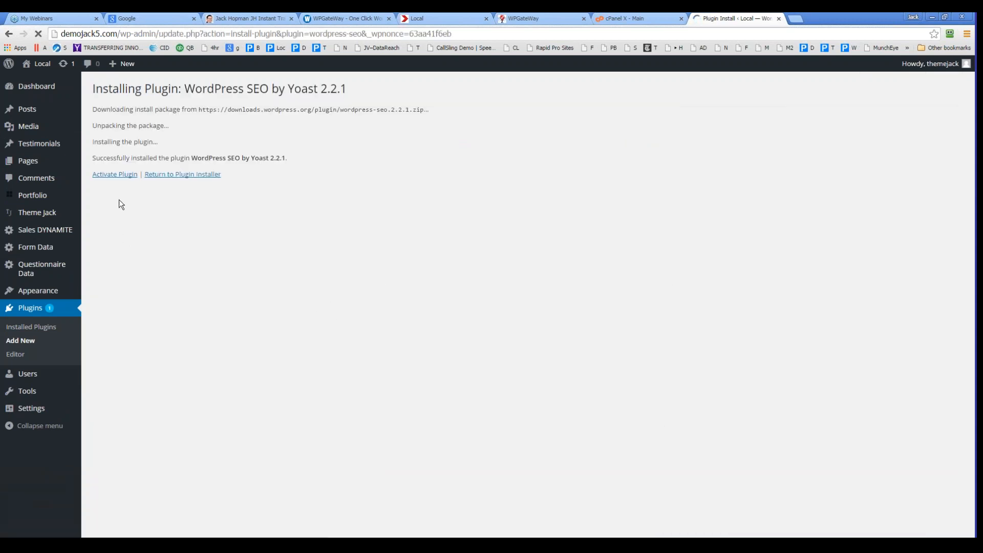
click(114, 175)
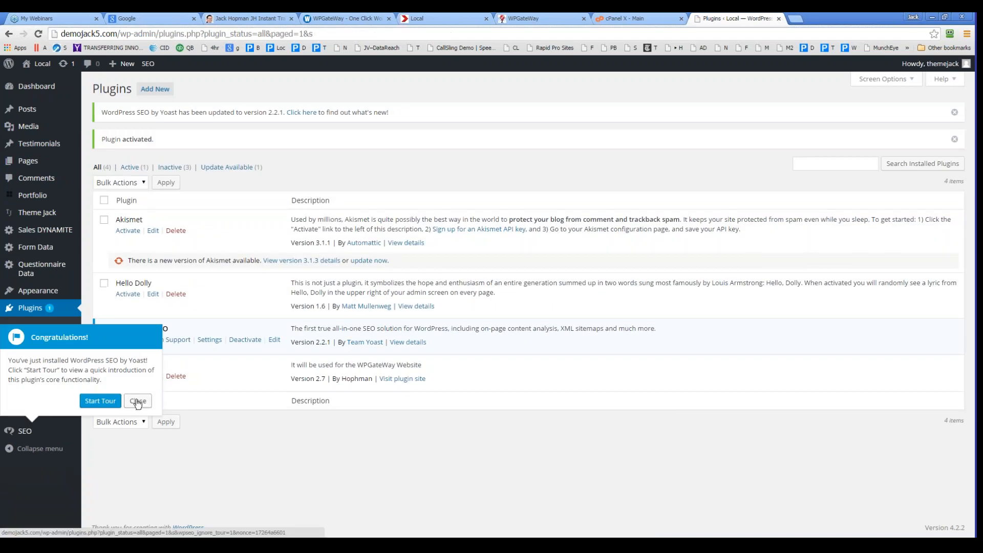
click(138, 402)
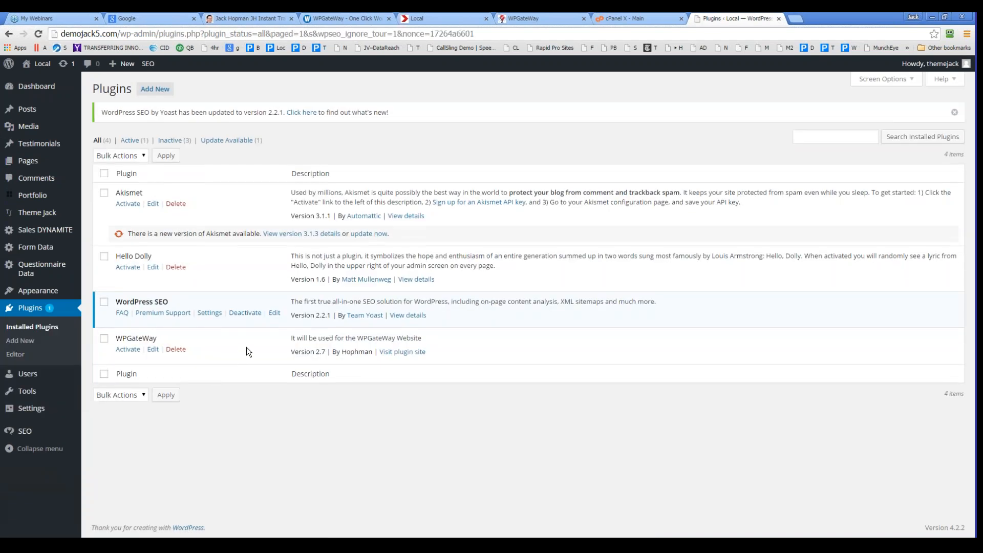
Switch back to WPGateWay, open the active domains list, and review the cPanel details stored for demojack5.com
click(351, 19)
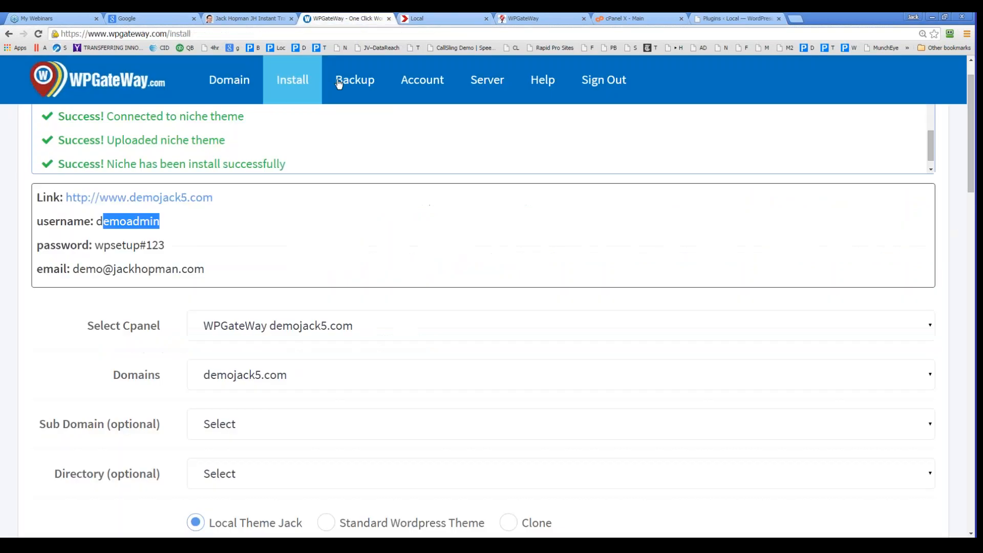
click(228, 95)
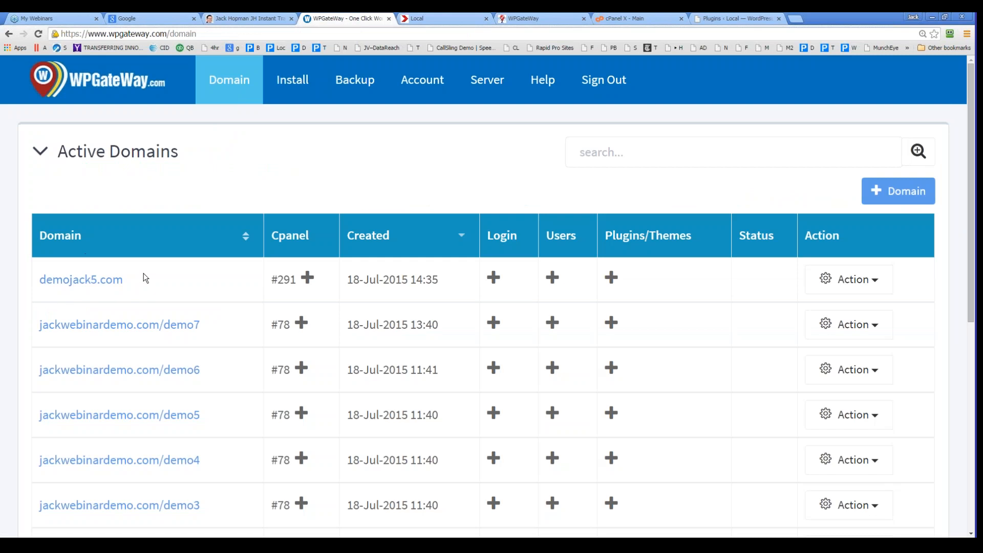
drag(132, 296, 39, 289)
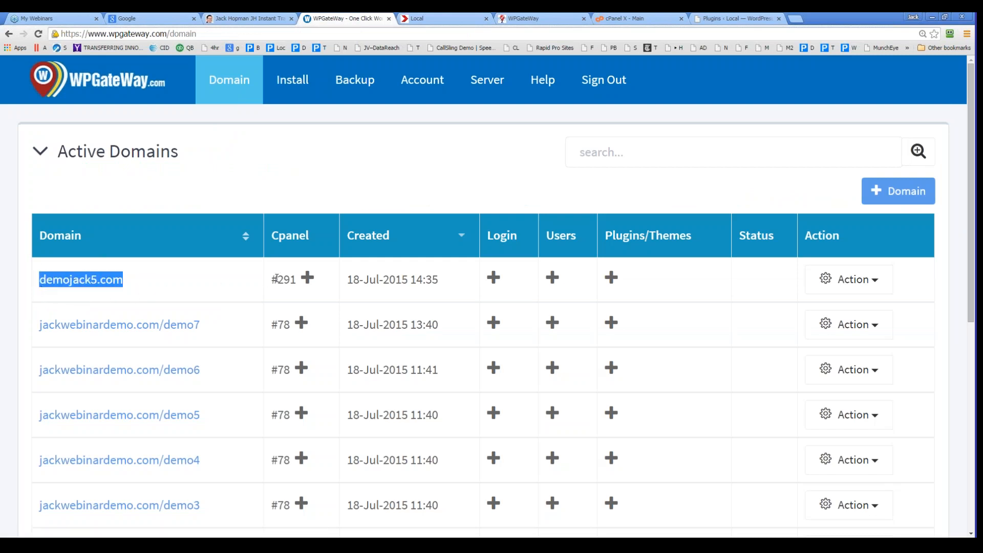
drag(277, 279, 295, 279)
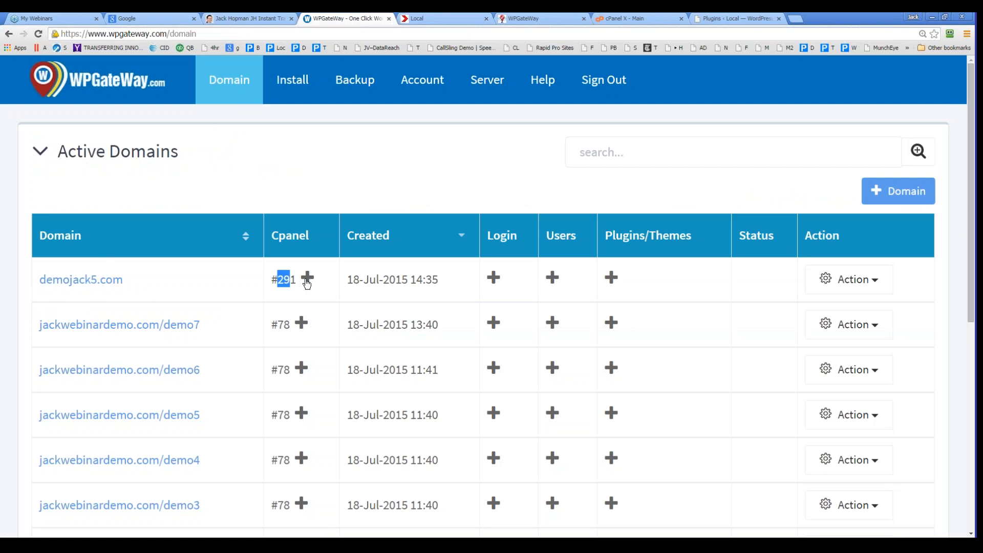
click(308, 278)
scroll(324, 401, down, 1)
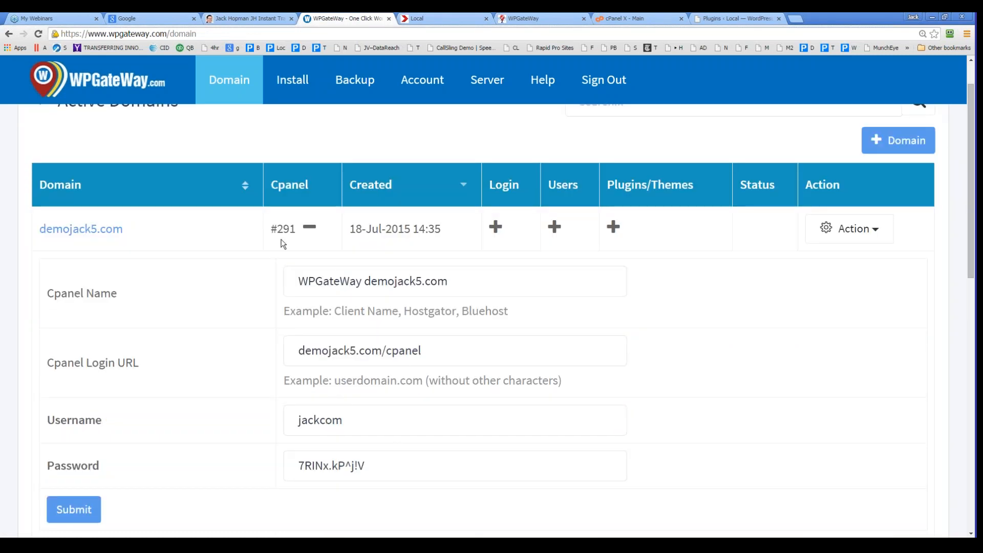
click(311, 231)
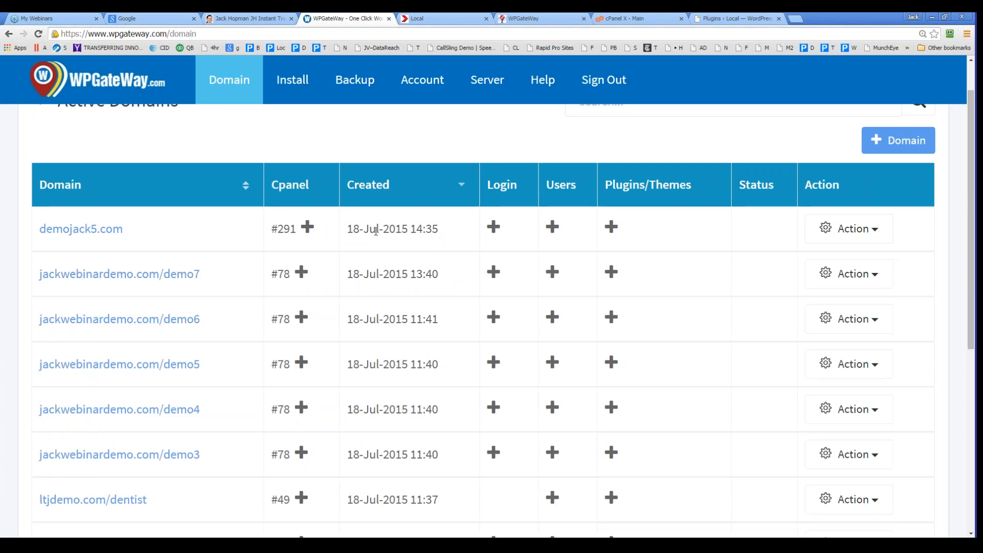
Review the creation date, WordPress login details and admin users of demojack5.com in the domains list
drag(364, 229, 440, 227)
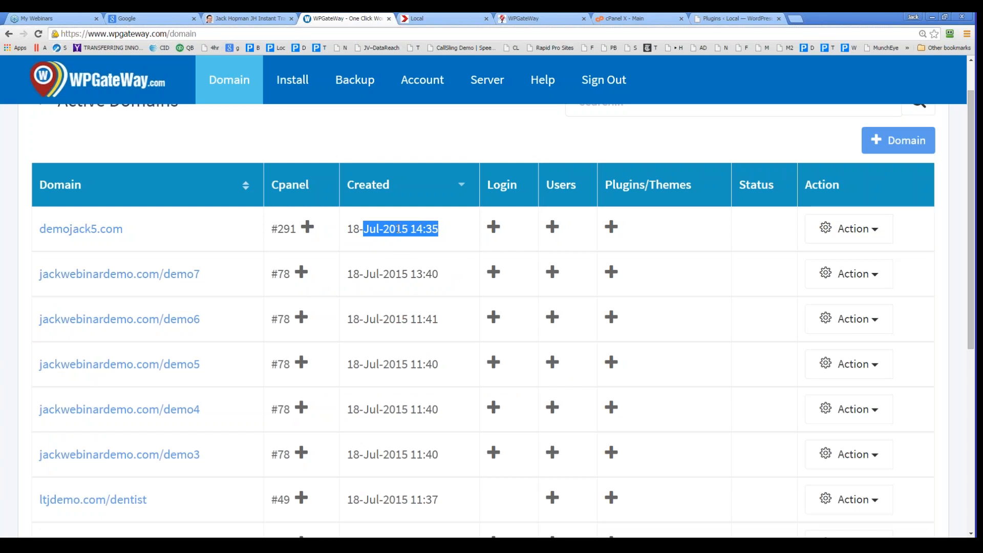
click(494, 231)
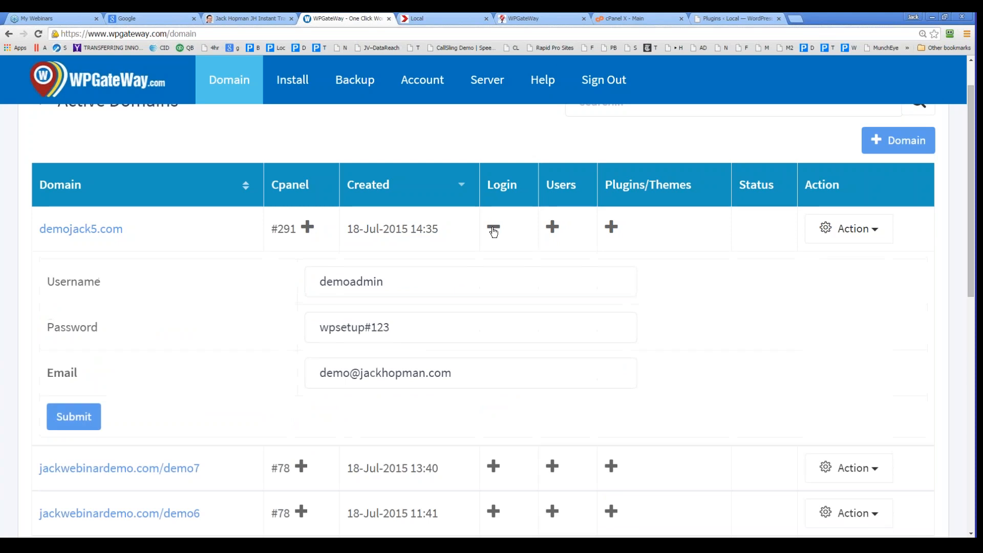
click(494, 229)
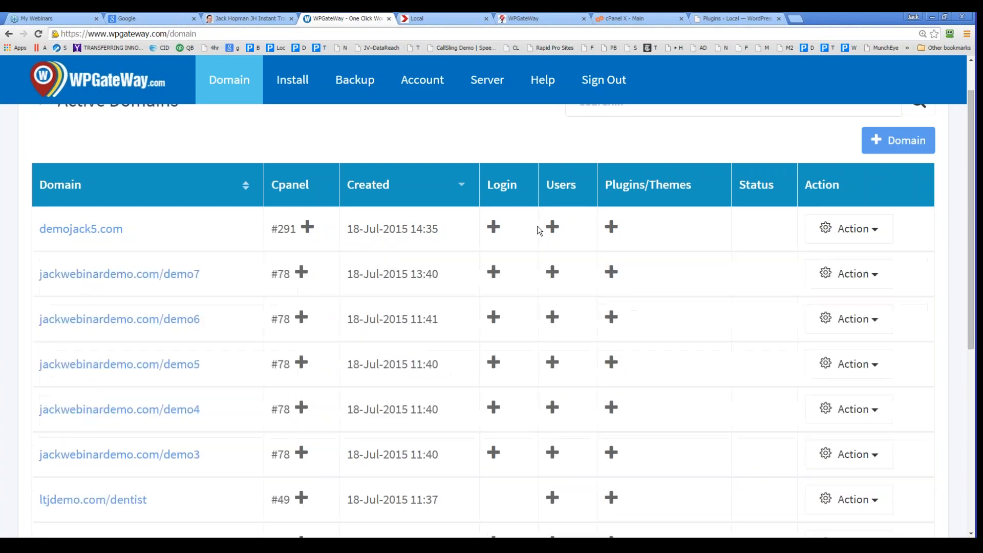
click(552, 227)
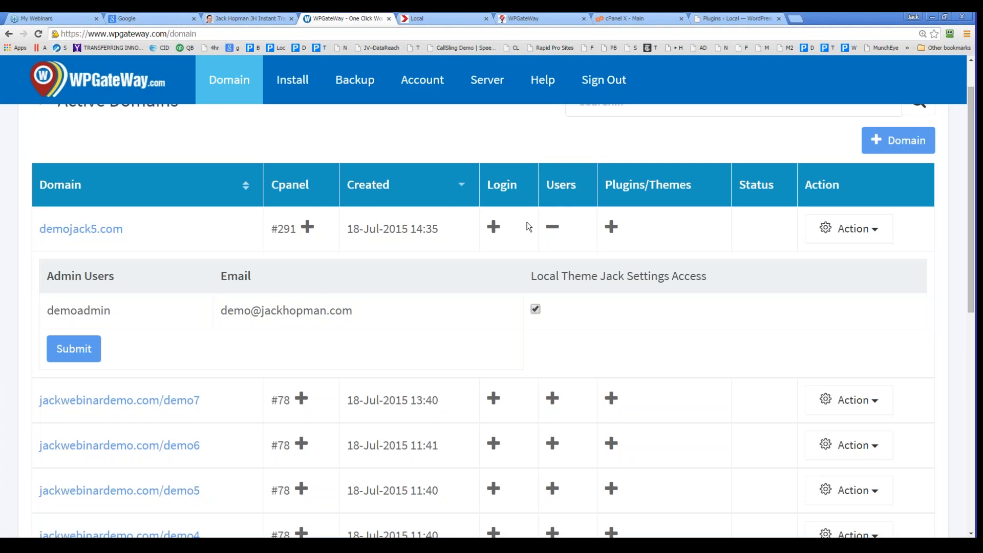
click(553, 229)
Examine the plugins and theme listed for demojack5.com, checking the WordPress SEO entry, and collapse the details
click(611, 226)
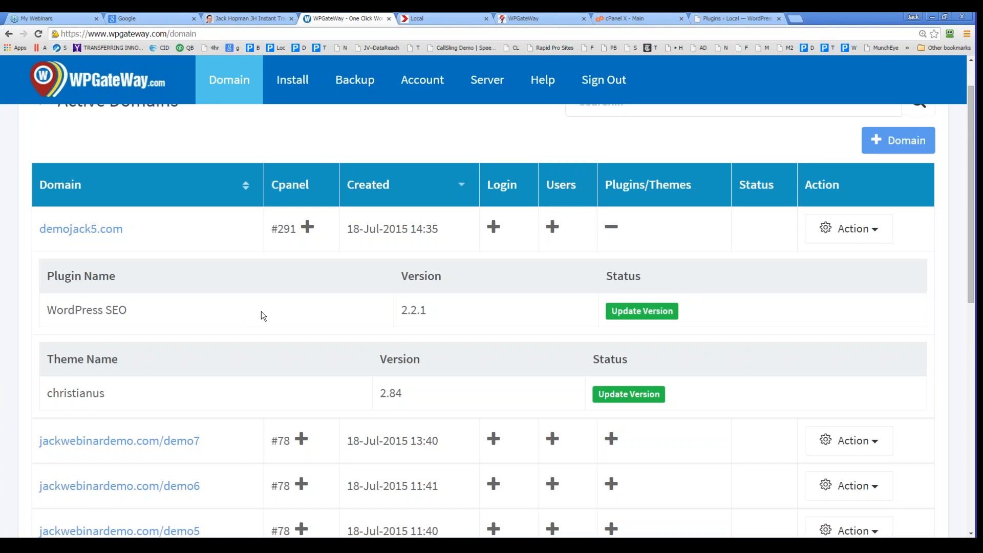
drag(171, 315, 44, 310)
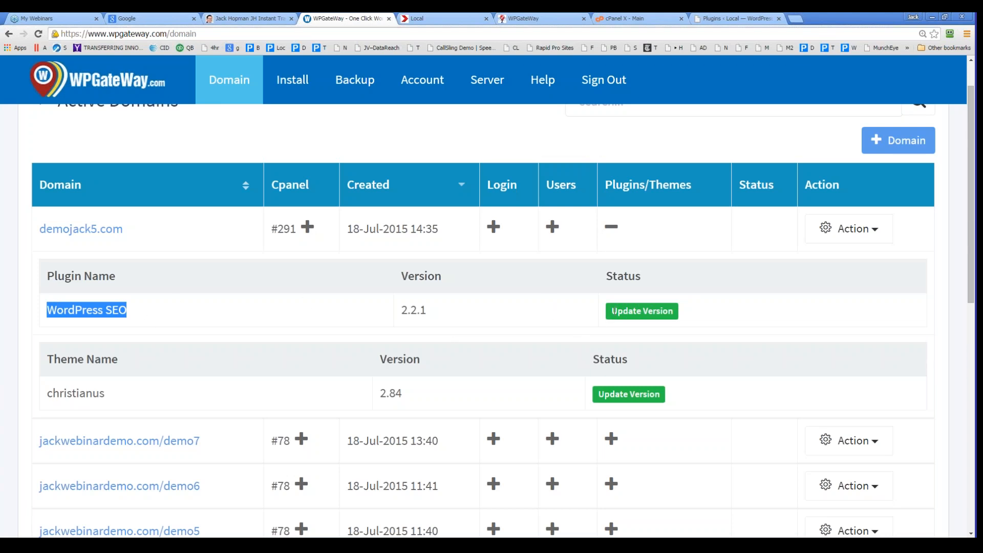
click(607, 229)
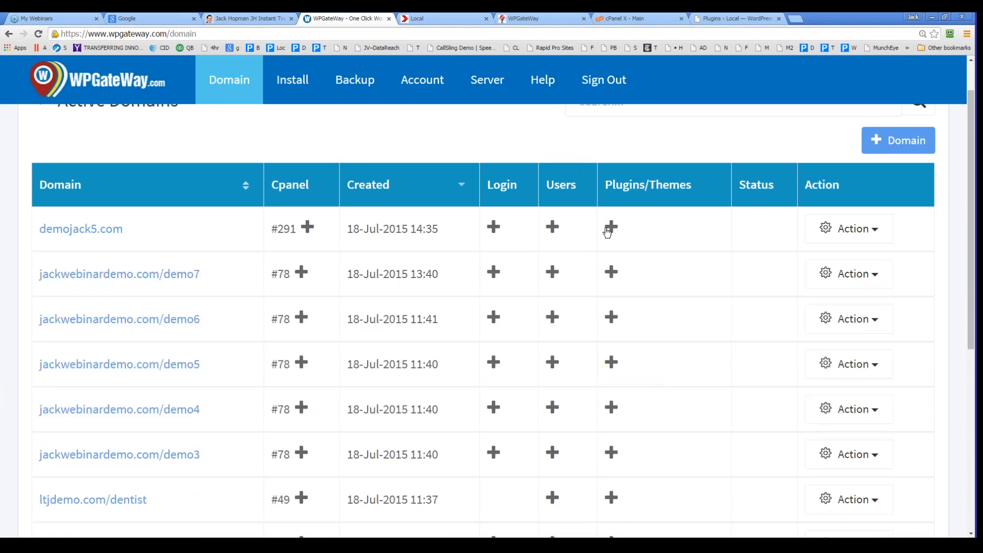
scroll(471, 240, up, 1)
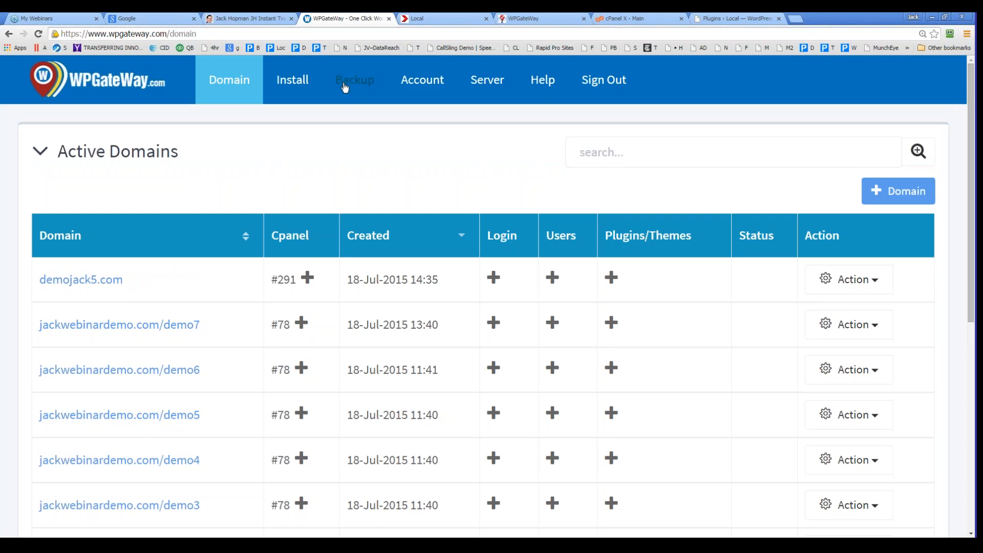
View the Backup Dashboard, return to the active domains list, and look through its second page
click(348, 82)
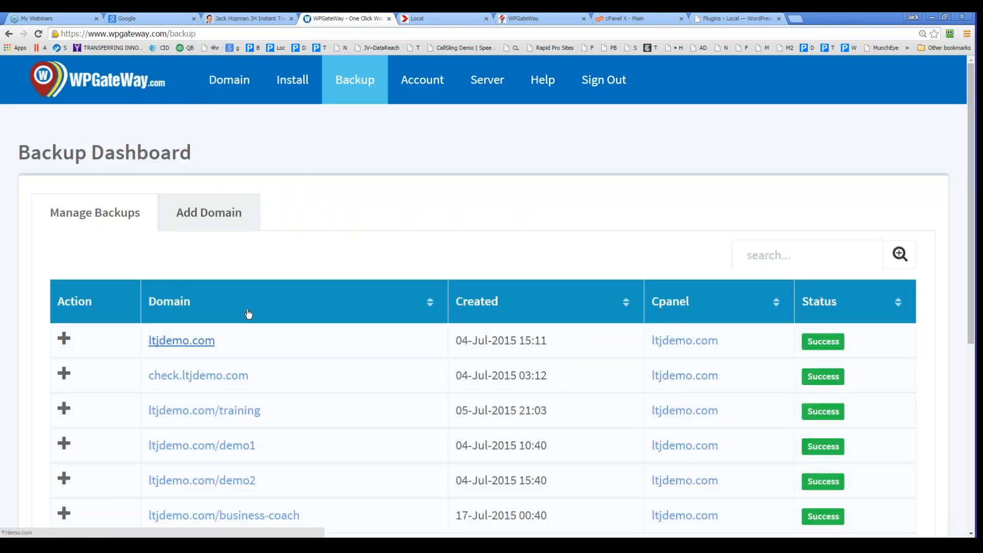
click(235, 88)
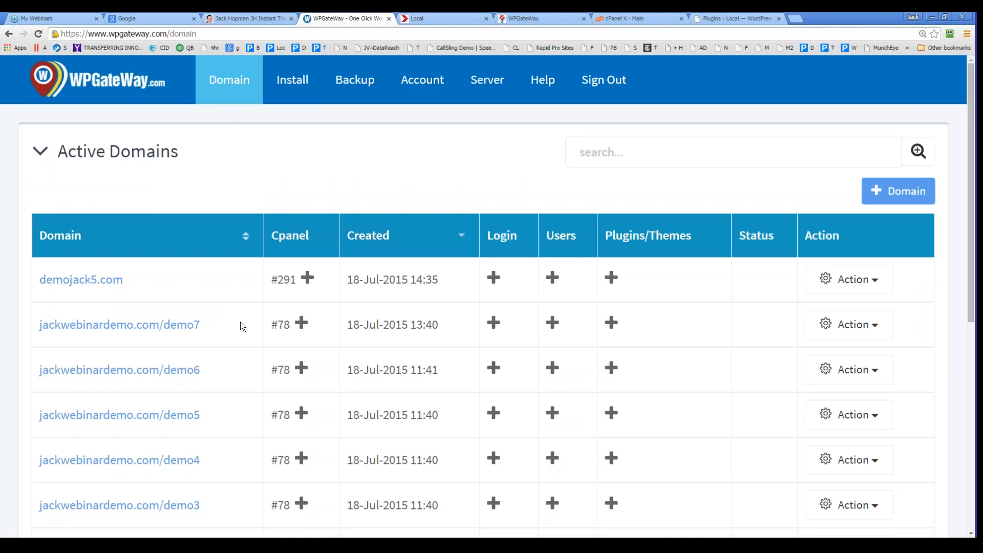
scroll(697, 318, down, 8)
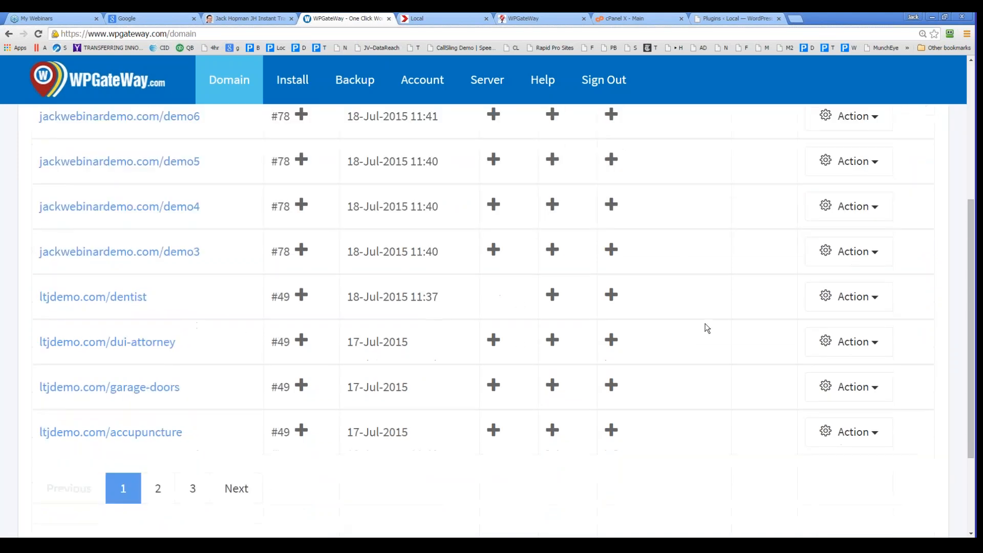
click(158, 355)
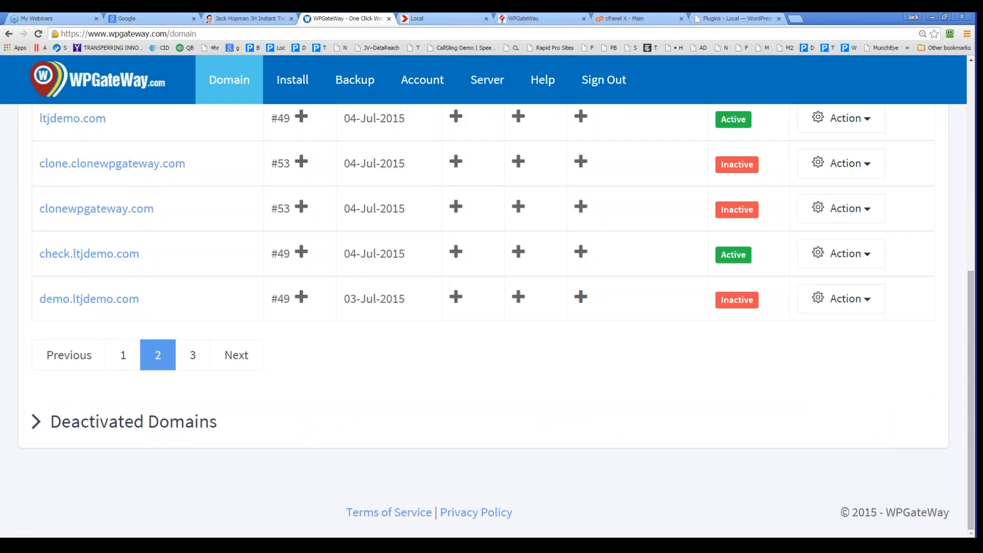
scroll(730, 248, up, 2)
scroll(730, 247, up, 3)
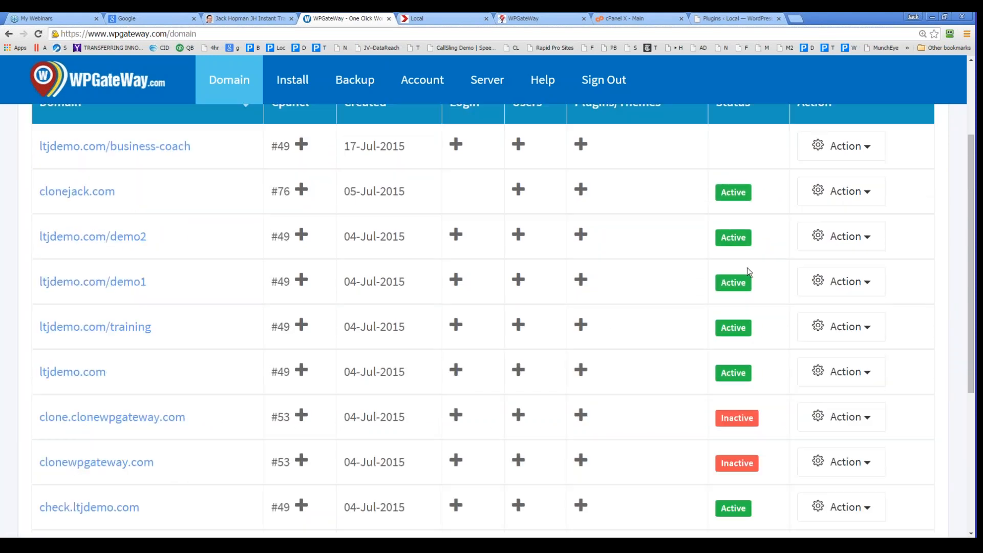
Check the last 24 hours response status of clonejack.com and return to the domains list
click(731, 200)
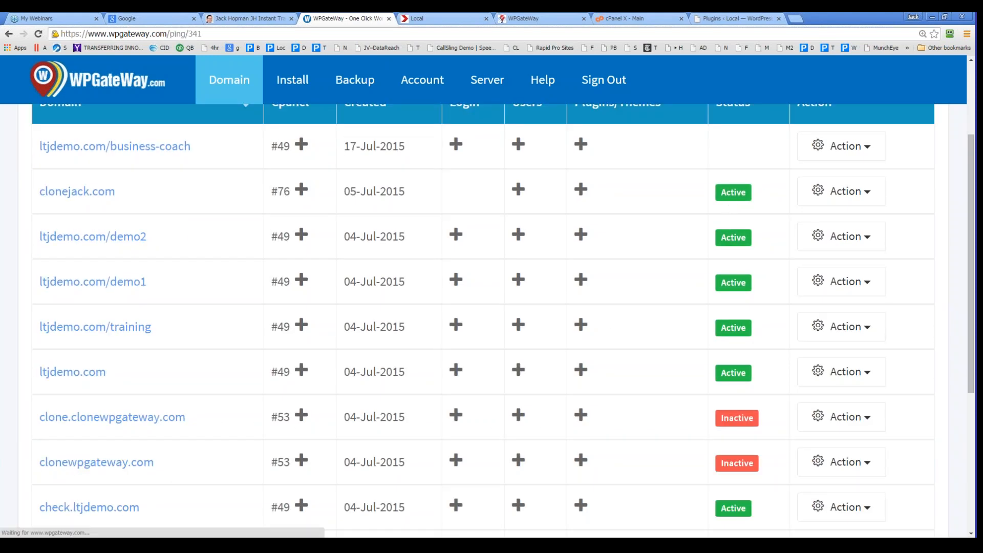
scroll(546, 338, down, 1)
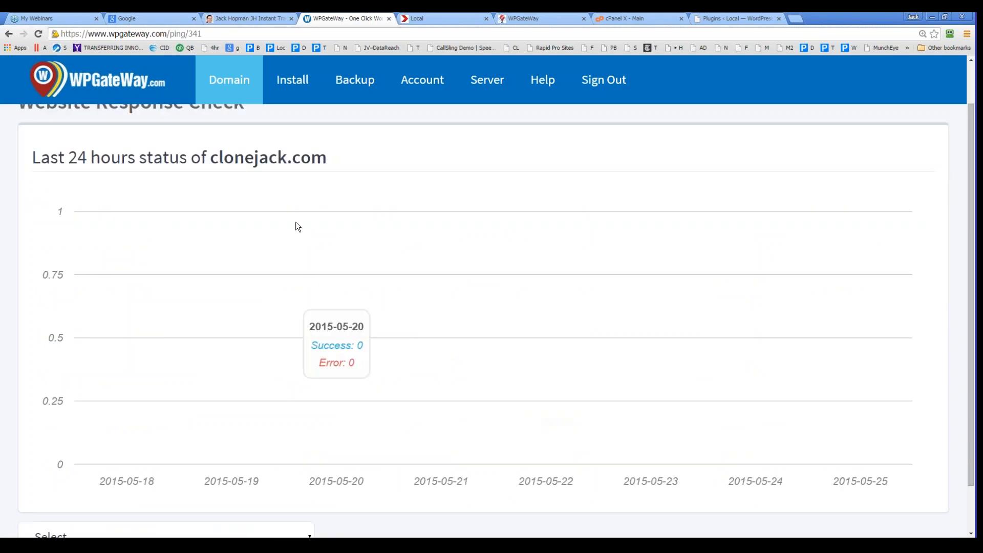
scroll(299, 259, up, 1)
click(218, 91)
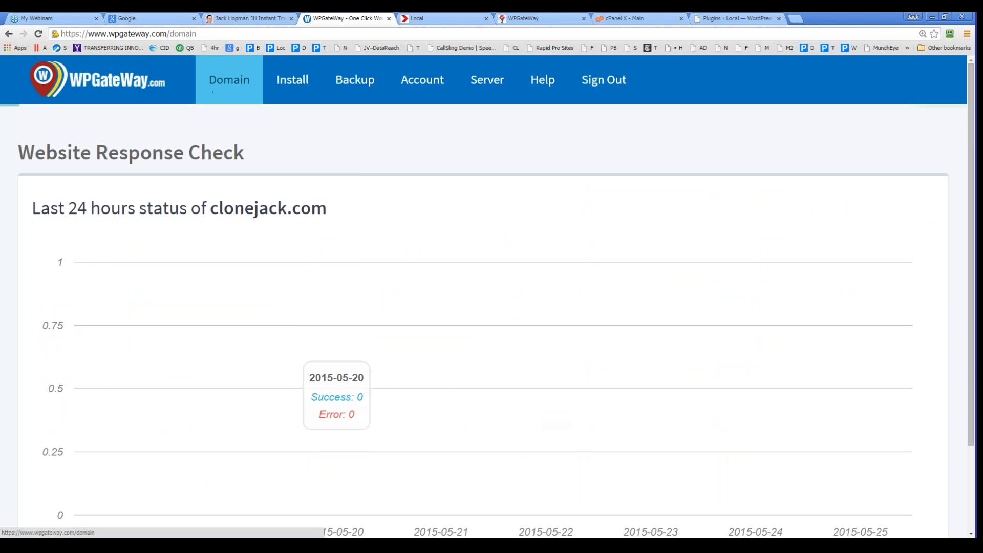
View the third page of active domains and the WordPress install page, and return to the domains list
scroll(491, 317, down, 1)
scroll(831, 469, down, 7)
scroll(474, 465, up, 3)
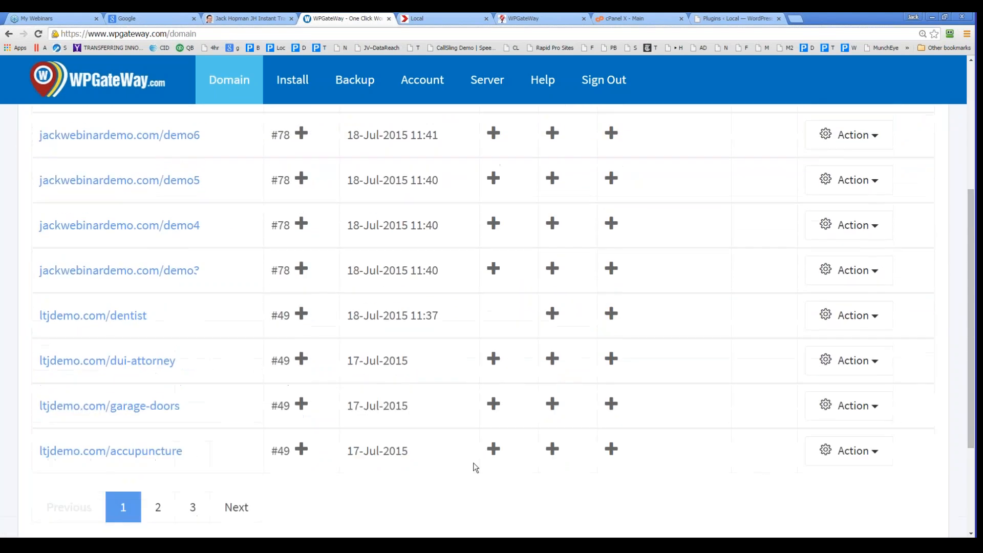
click(185, 509)
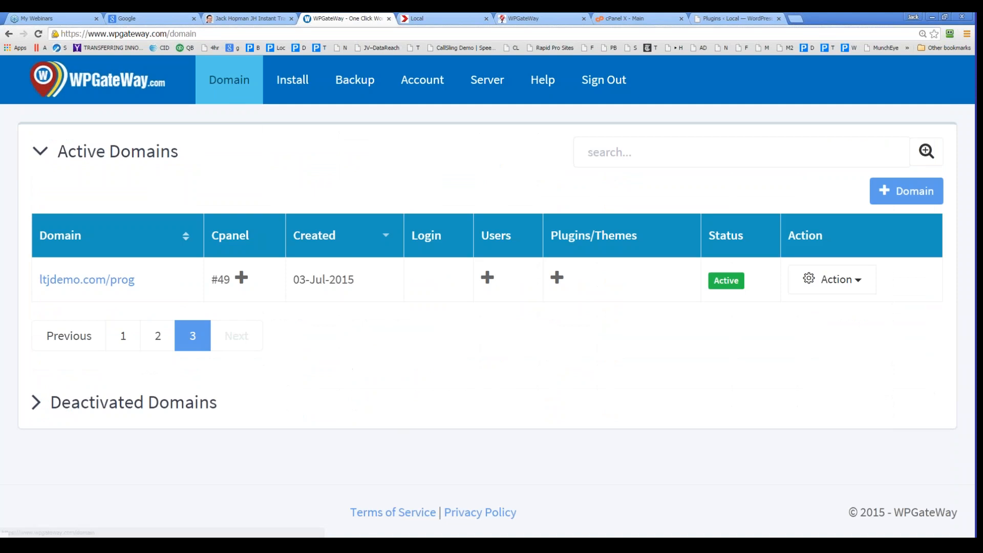
click(304, 87)
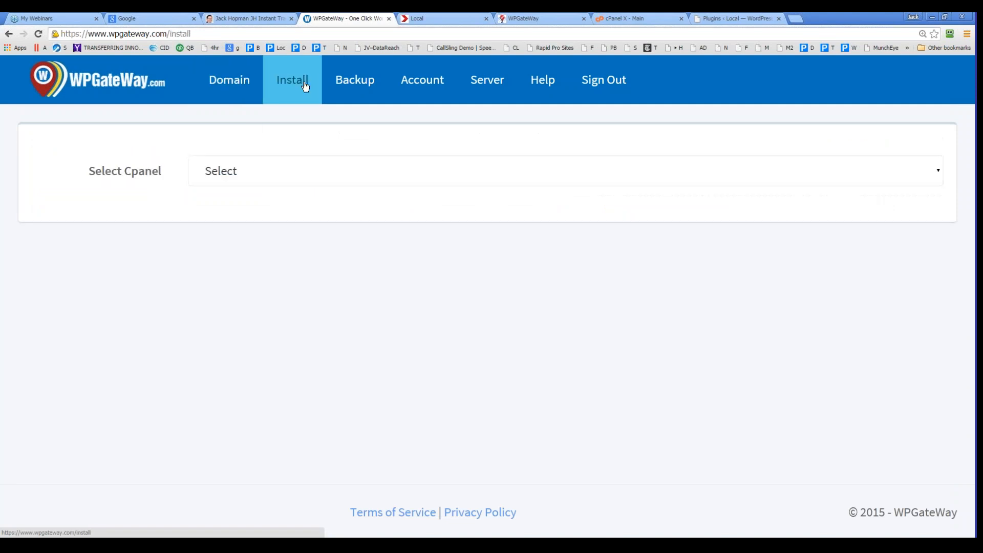
click(239, 88)
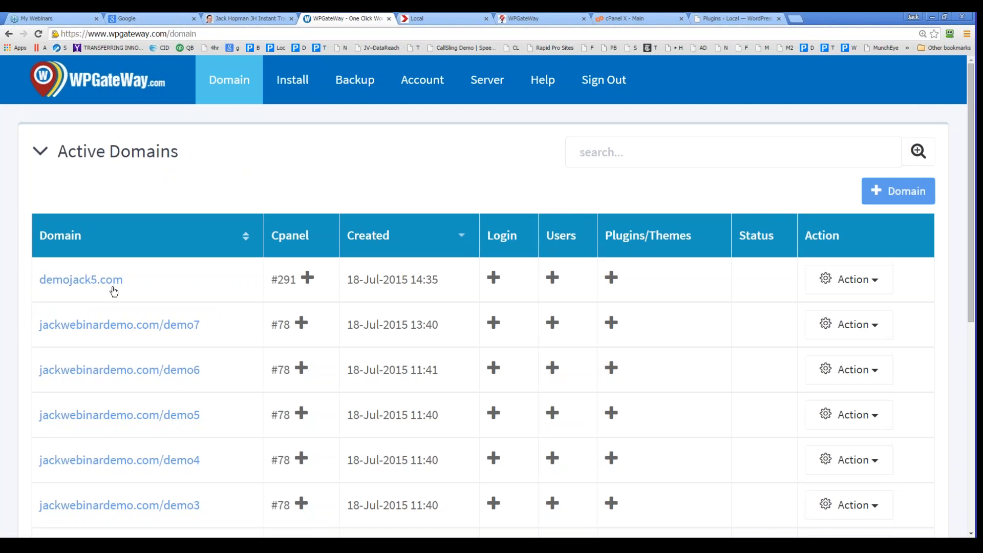
Review the cPanel login URL, username and password fields stored for demojack5.com, and collapse the cPanel details
drag(124, 290, 40, 289)
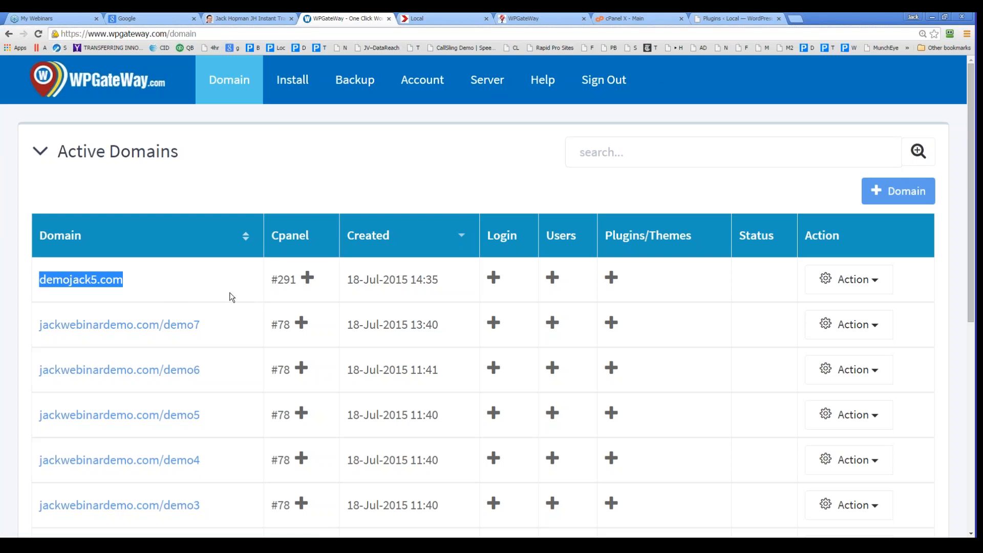
click(307, 281)
scroll(241, 307, down, 1)
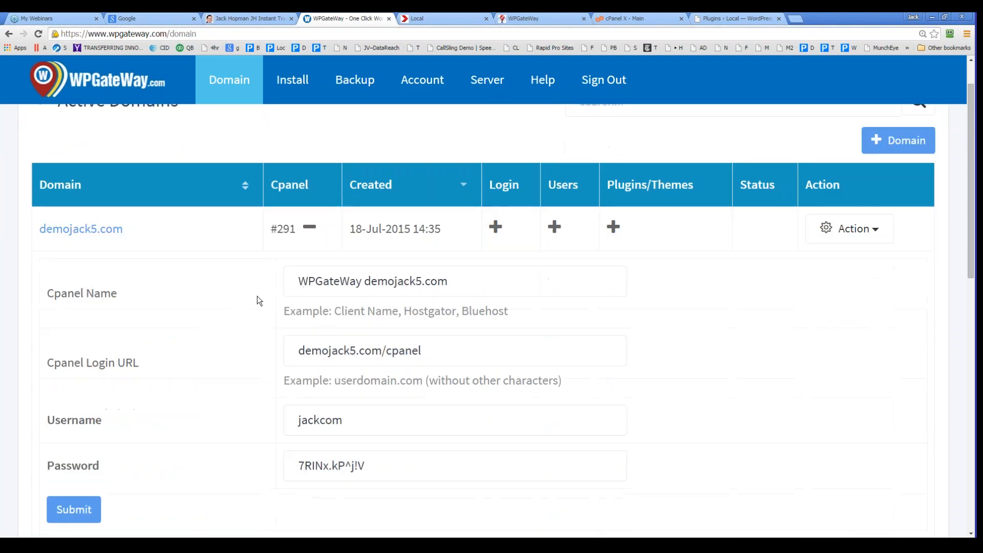
drag(420, 350, 277, 357)
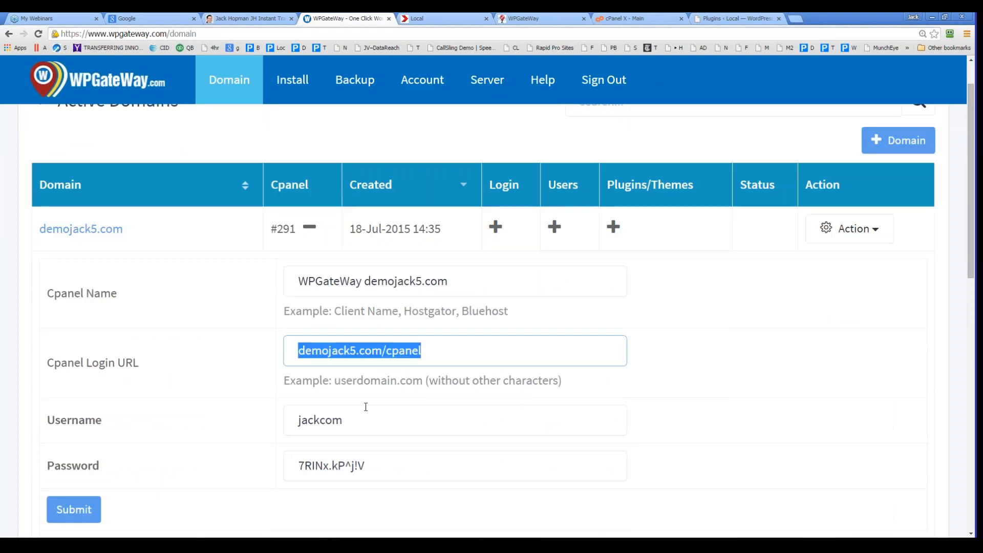
drag(366, 417, 275, 428)
drag(387, 474, 273, 474)
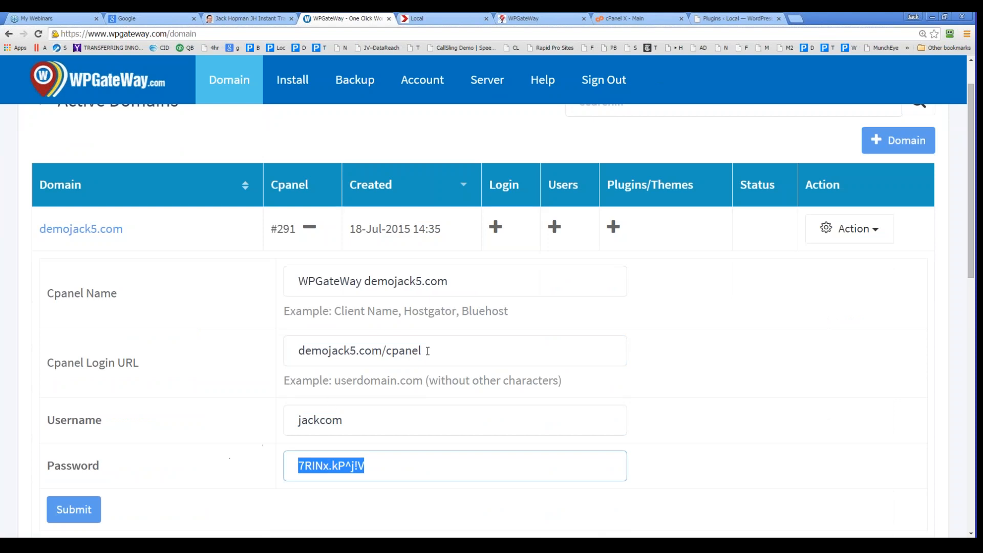
drag(428, 351, 259, 358)
scroll(215, 321, up, 1)
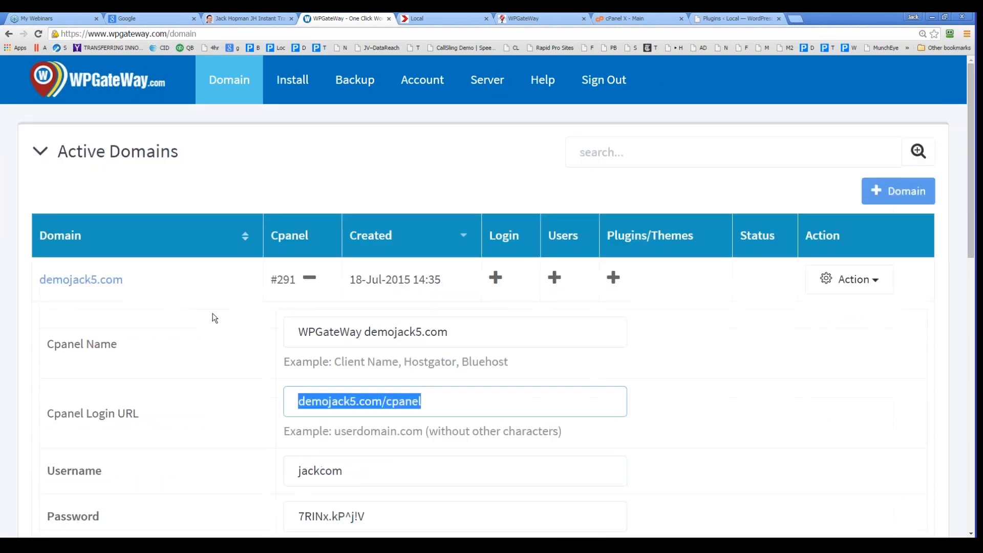
click(309, 277)
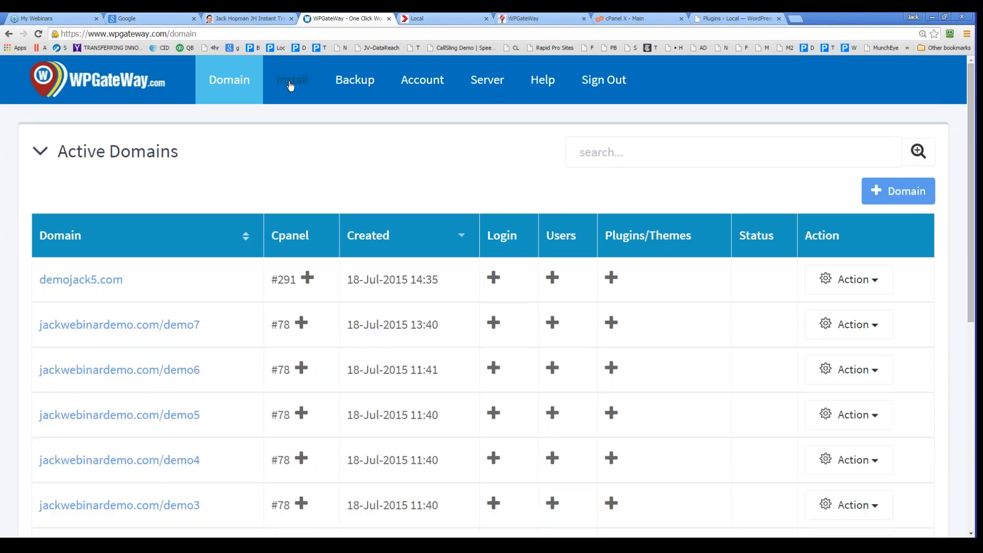
Expand the WordPress login details of demojack5.com and review its username and password fields
click(495, 281)
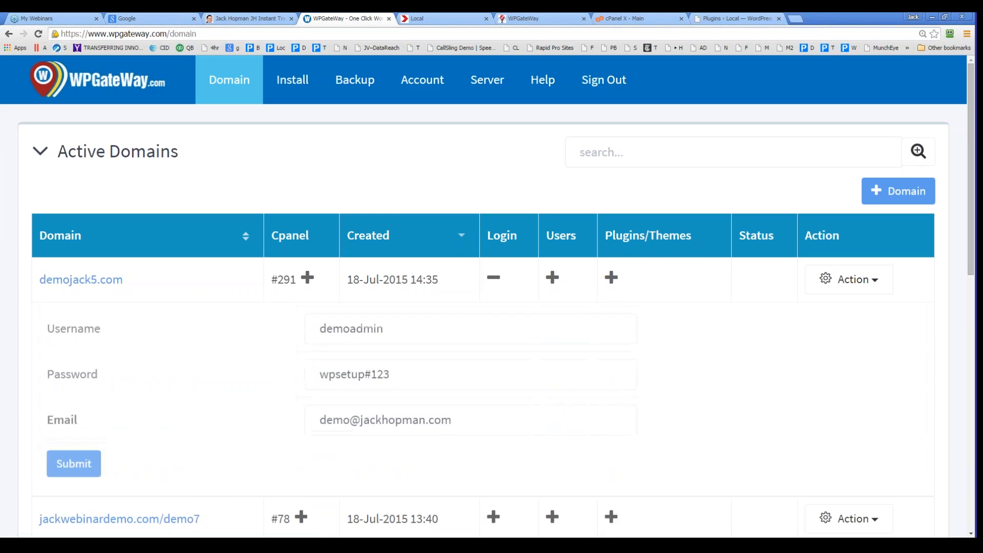
double_click(358, 336)
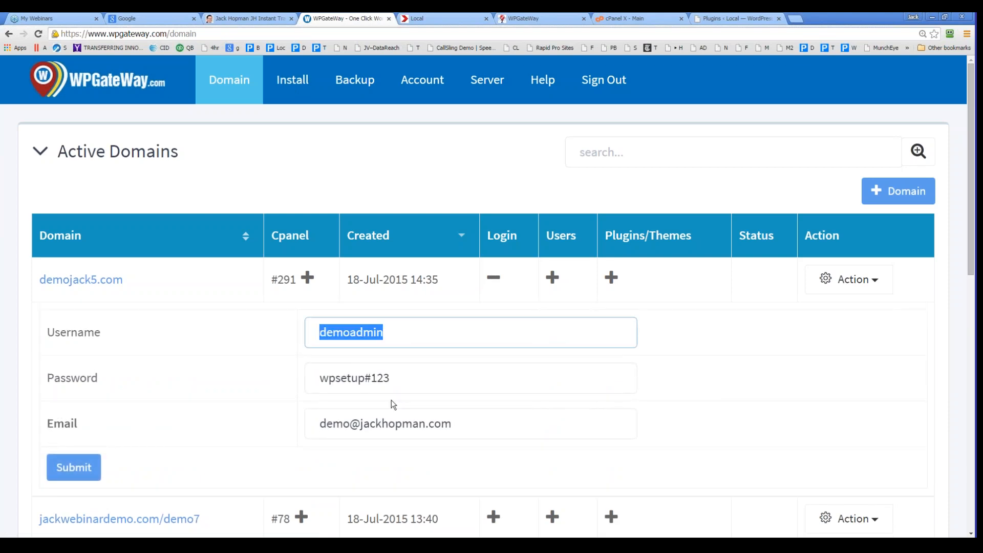
triple_click(406, 373)
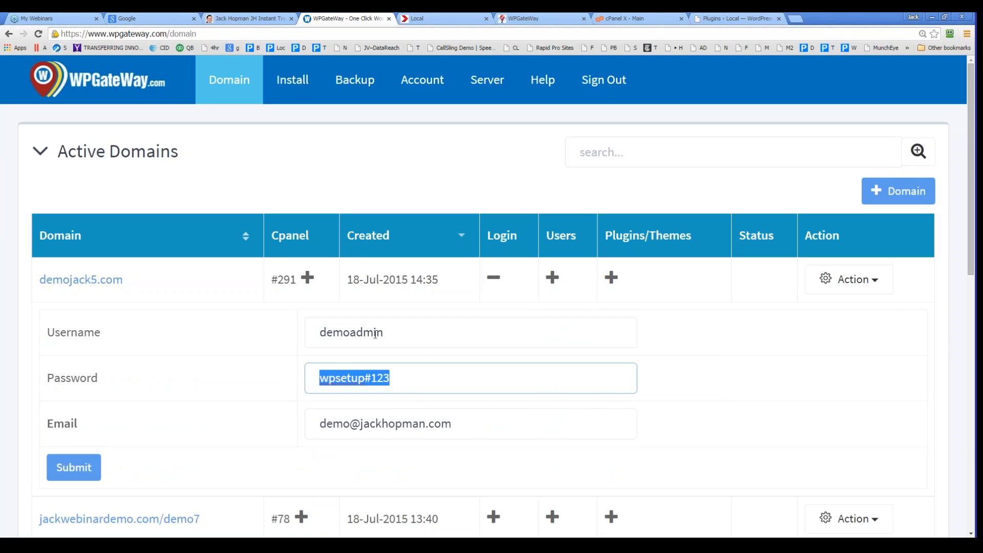
drag(396, 334, 294, 332)
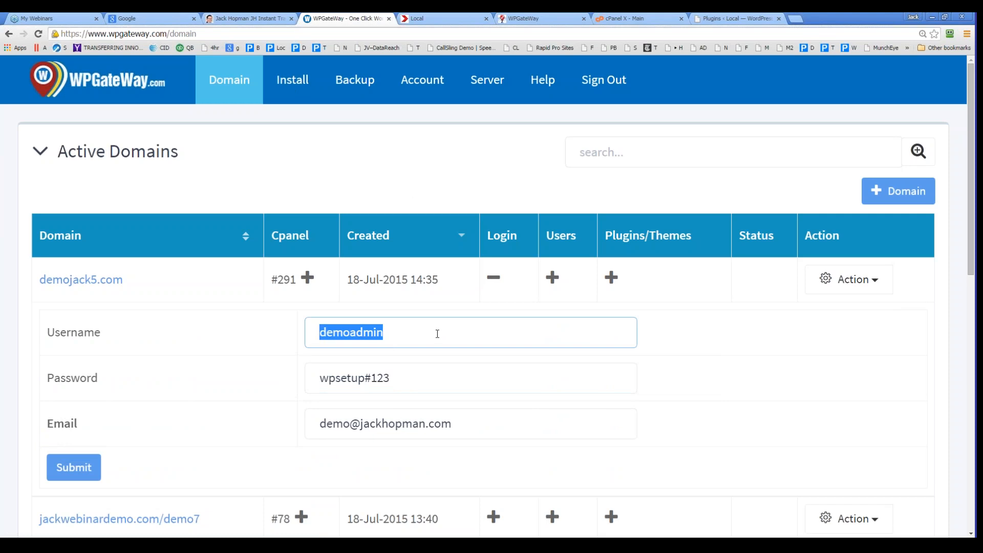
drag(129, 286, 33, 279)
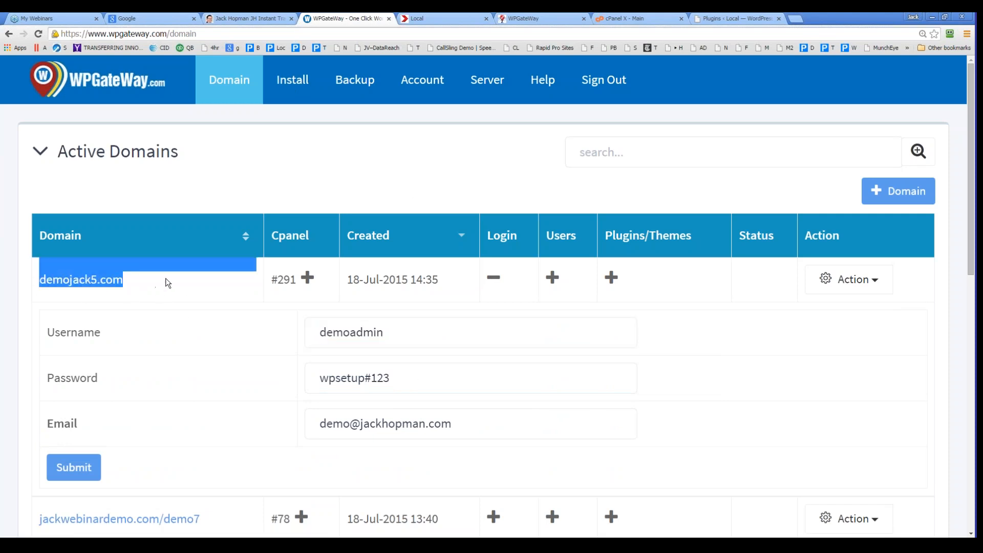
Switch to the demojack5.com WordPress dashboard, log out of it, and close the page
click(738, 19)
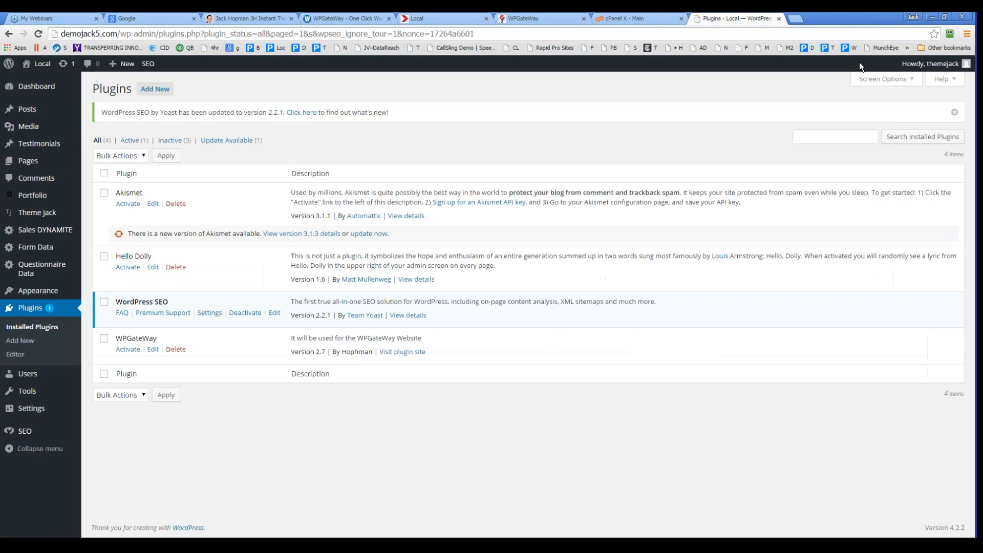
mouse_move(927, 64)
click(910, 128)
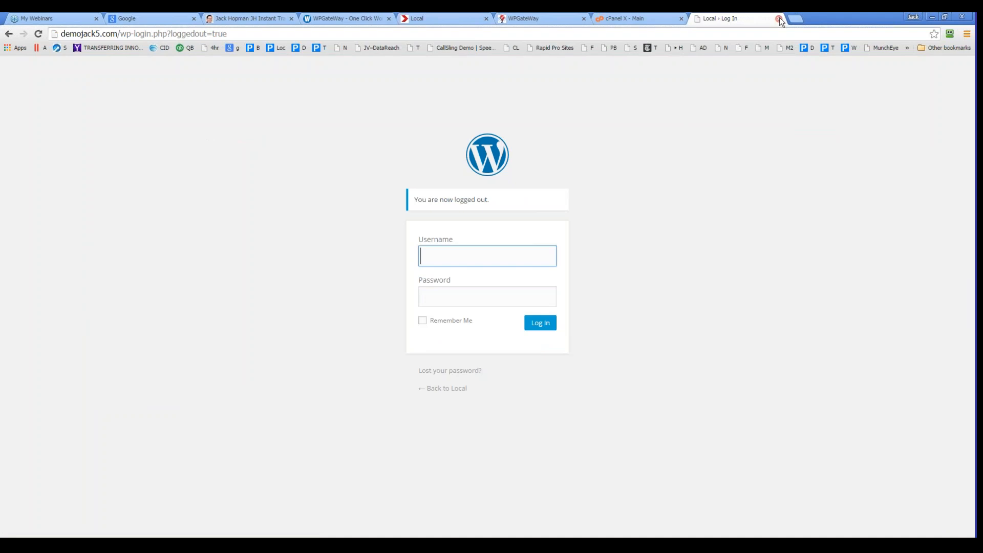
click(779, 19)
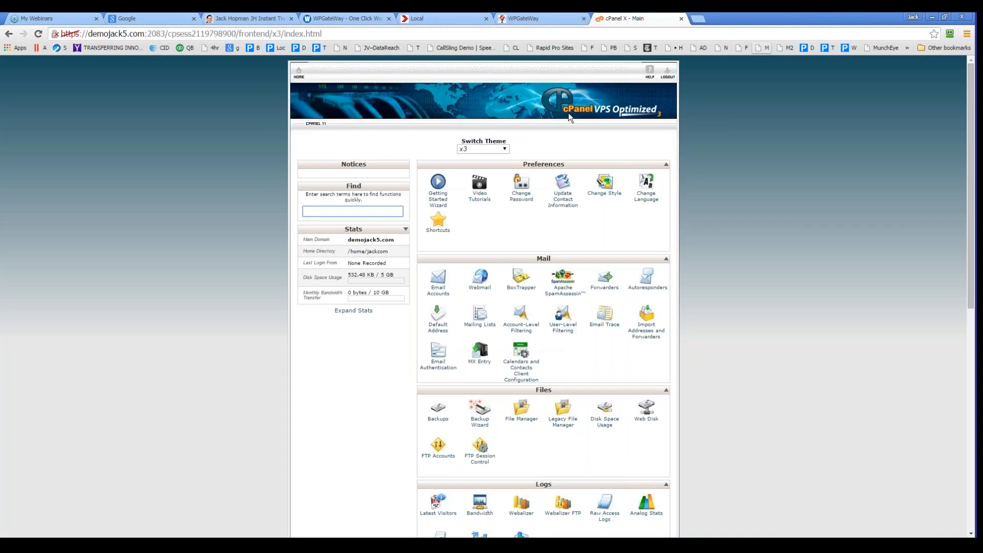
Open the WordPress login page at demojack5.com/wp-admin in a new browser tab
click(322, 17)
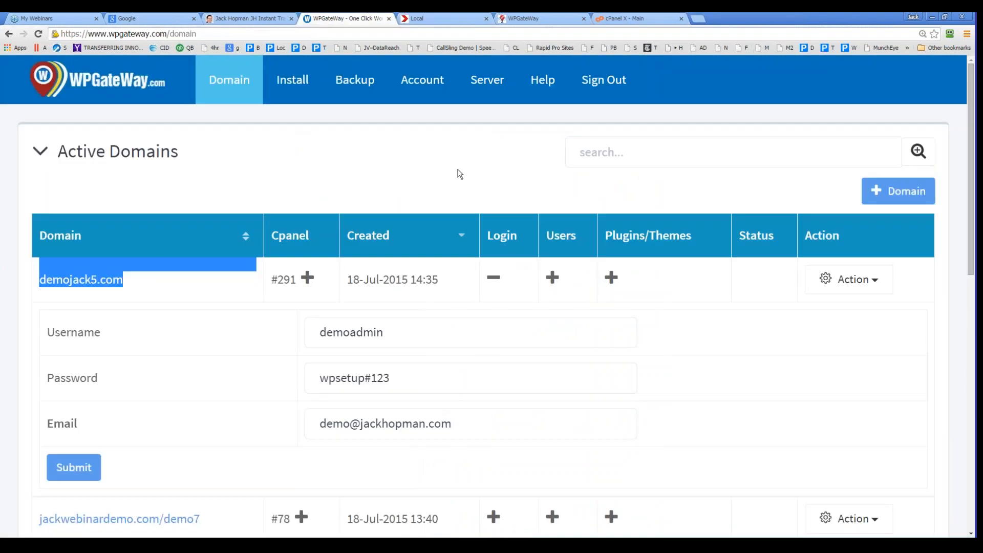
click(699, 19)
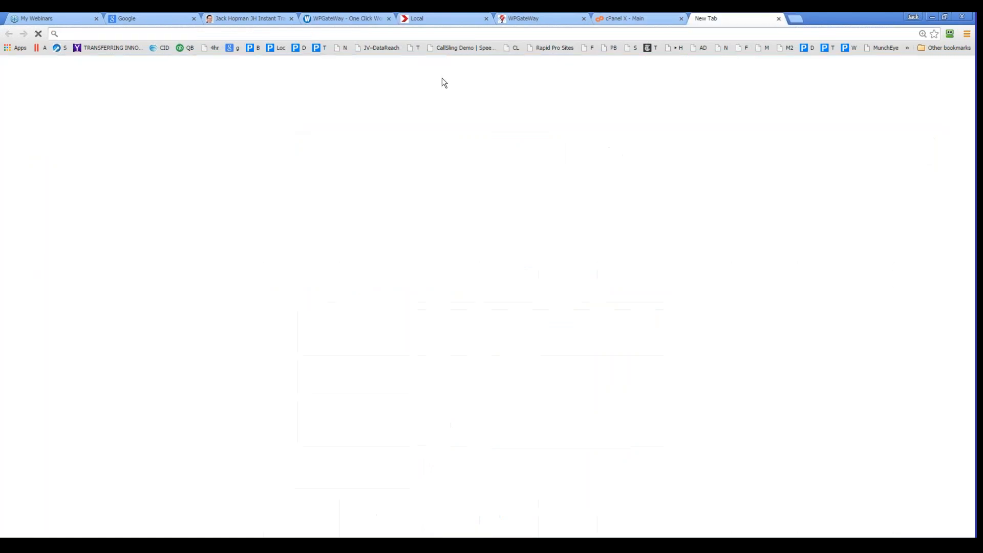
text(demoj)
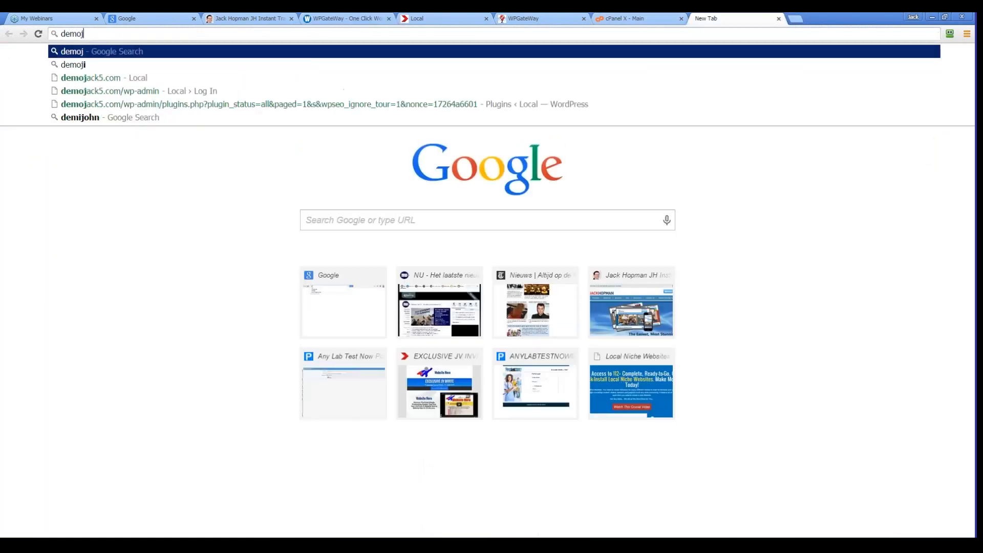
text(ack5.co)
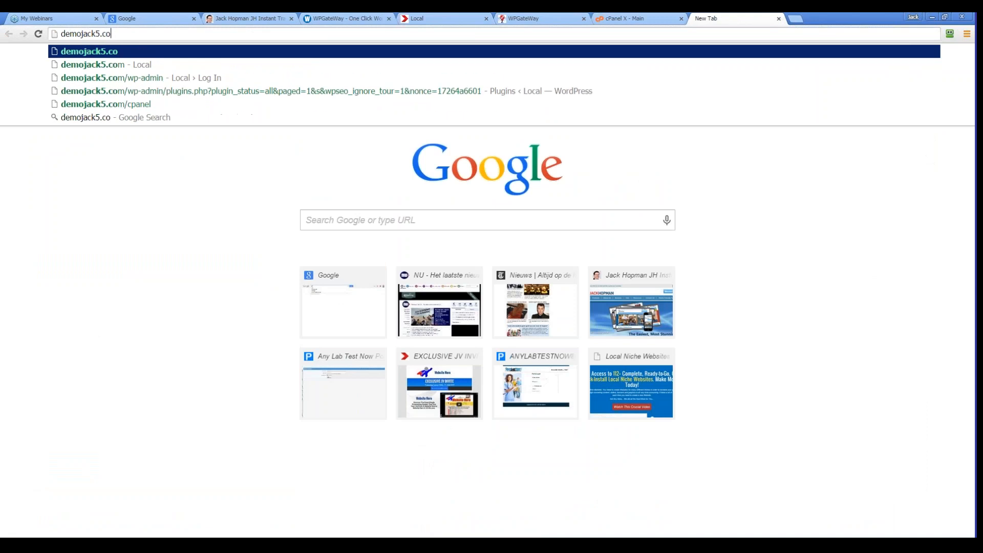
text(m/)
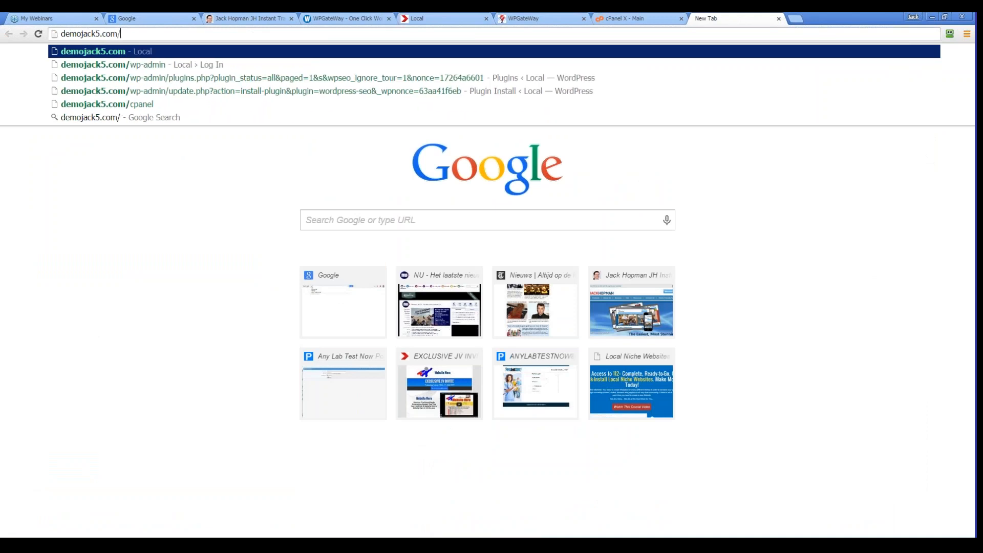
text(wp)
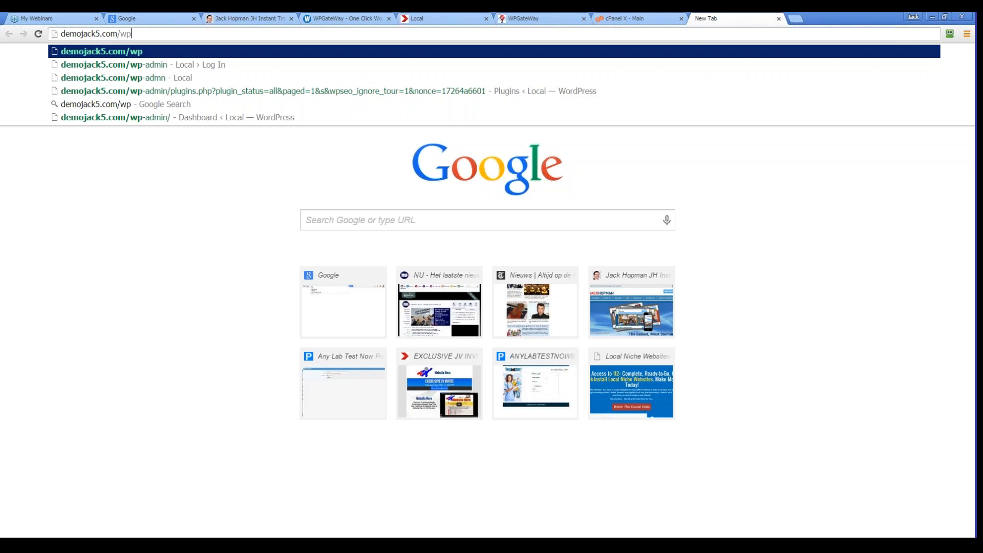
text(-admin)
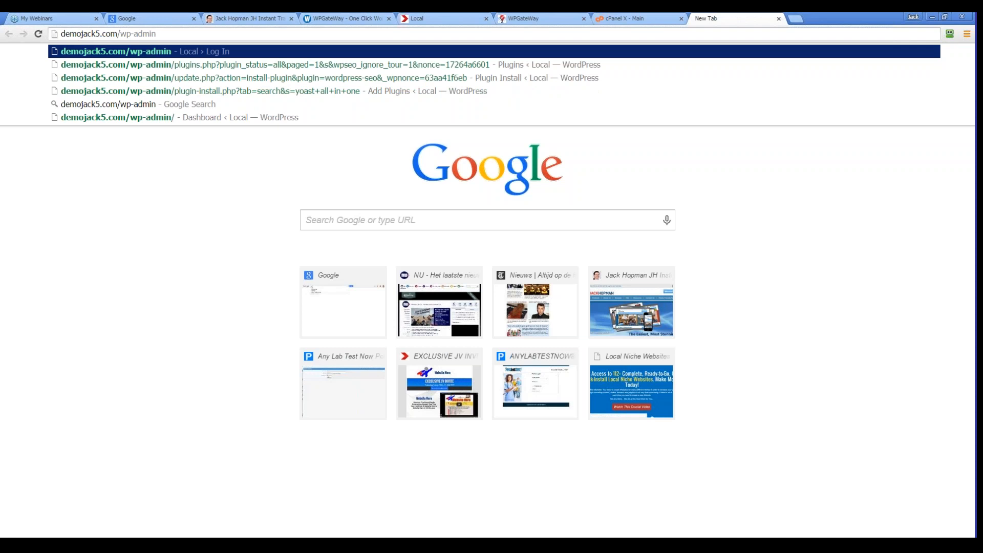
key(Return)
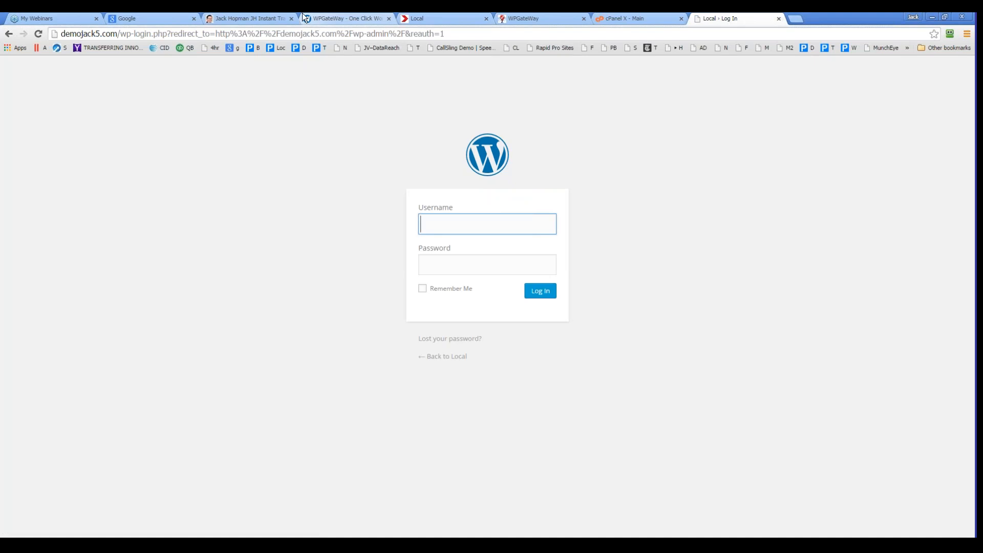
Copy the saved WordPress password of demojack5.com from WPGateWay and paste it into the login form's username field
click(344, 19)
drag(408, 379, 318, 378)
key(ctrl+c)
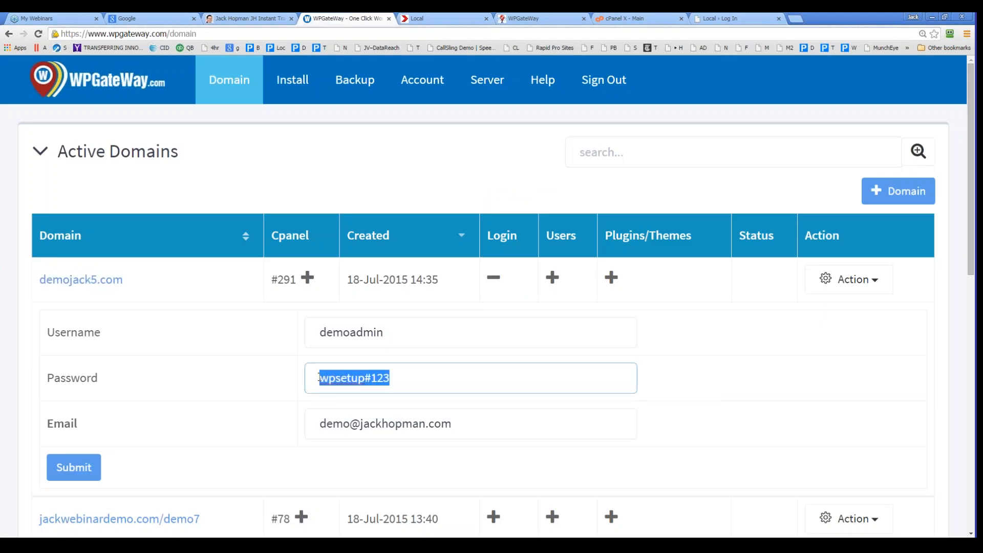
click(720, 20)
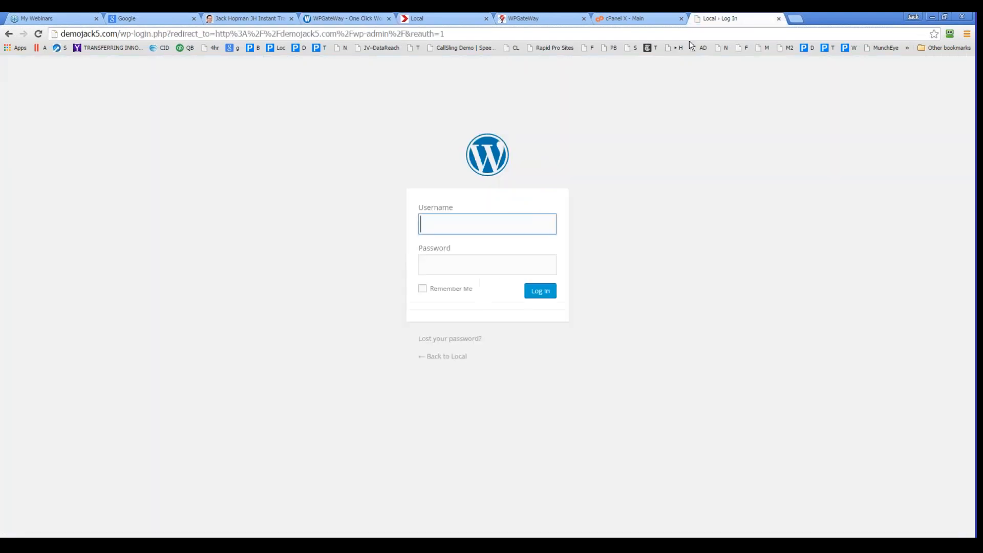
key(ctrl+v)
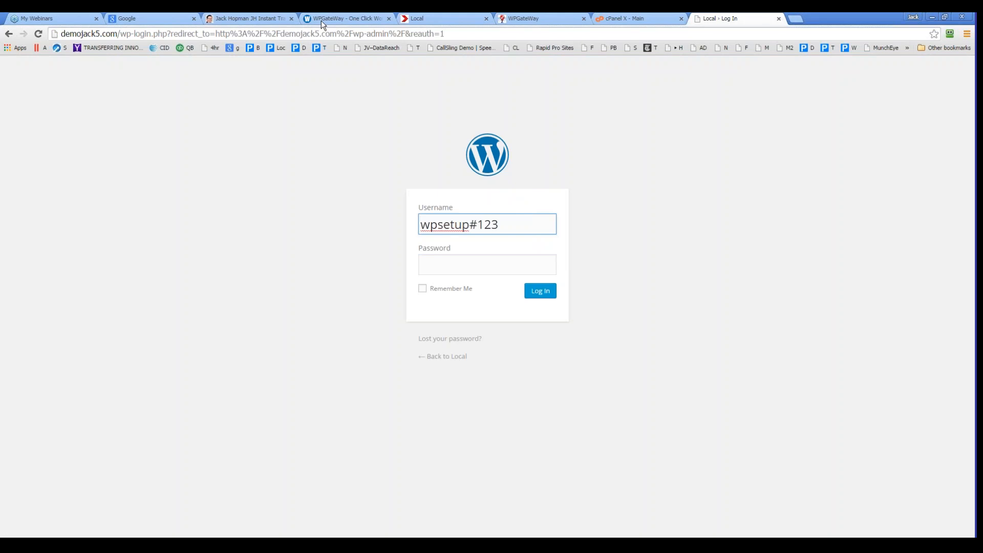
Copy the saved username demoadmin from WPGateWay and replace the login form's username entry with it
click(321, 21)
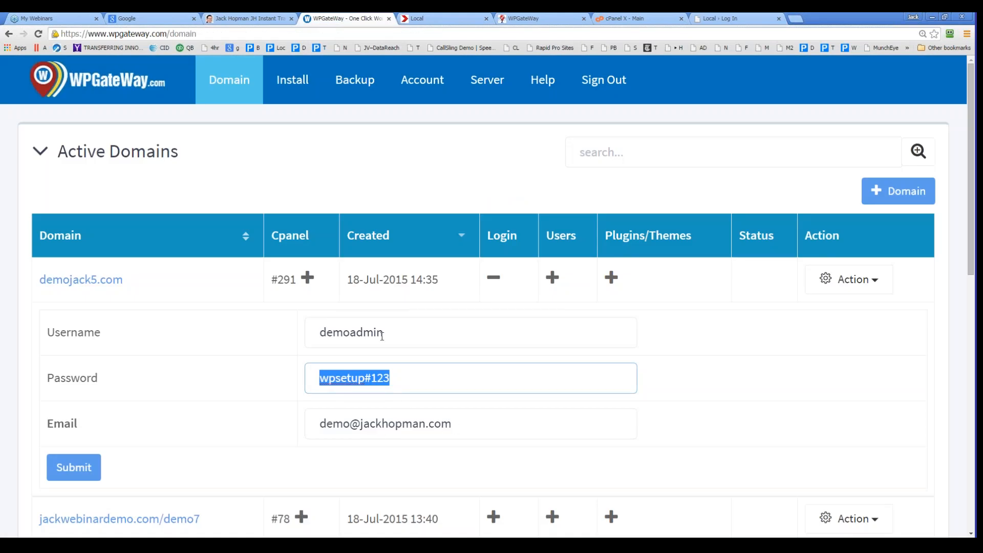
drag(386, 333, 277, 337)
key(ctrl+c)
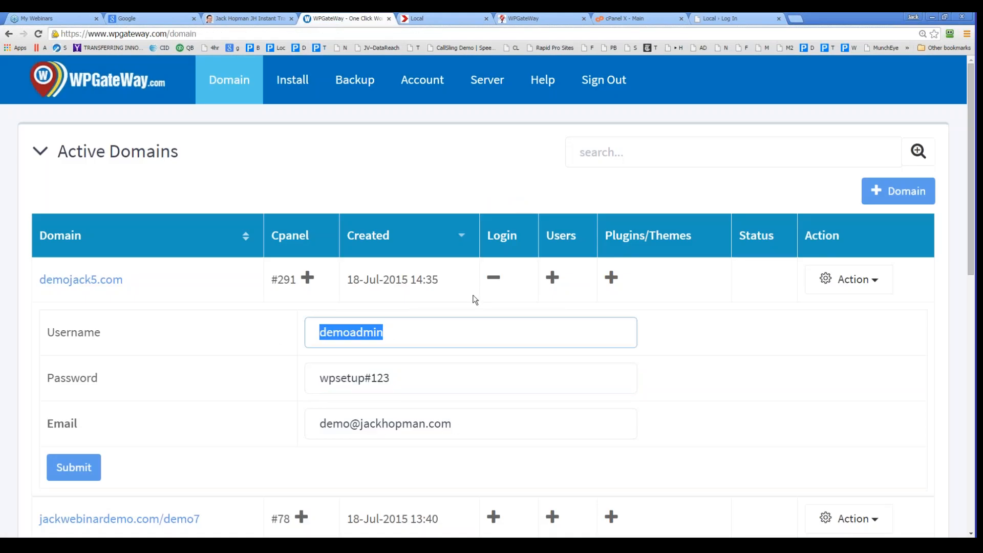
click(713, 20)
drag(523, 222, 305, 226)
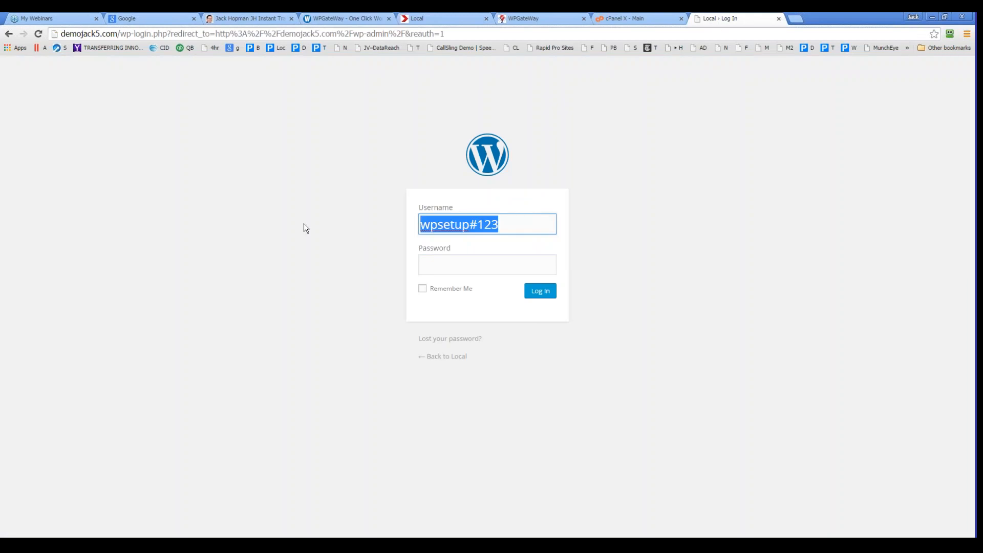
key(ctrl+v)
Copy the saved WordPress password from WPGateWay into the login form's password field and log in to demojack5.com
click(327, 14)
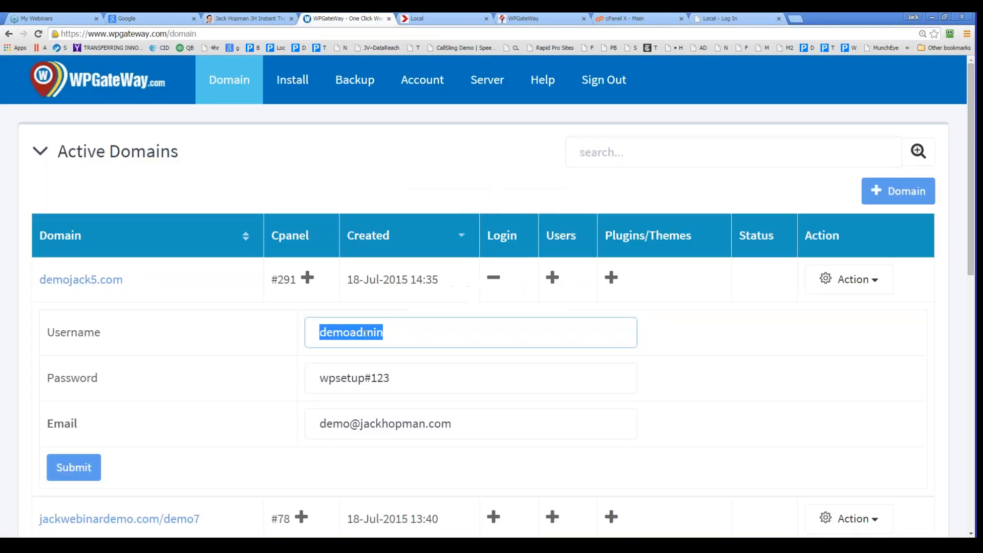
drag(414, 377, 275, 380)
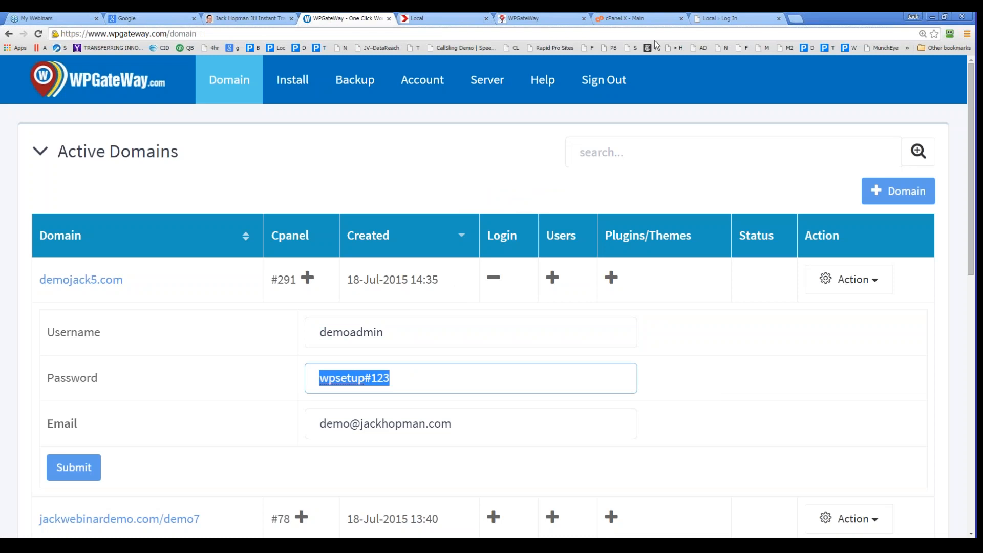
click(720, 20)
click(490, 274)
key(ctrl+v)
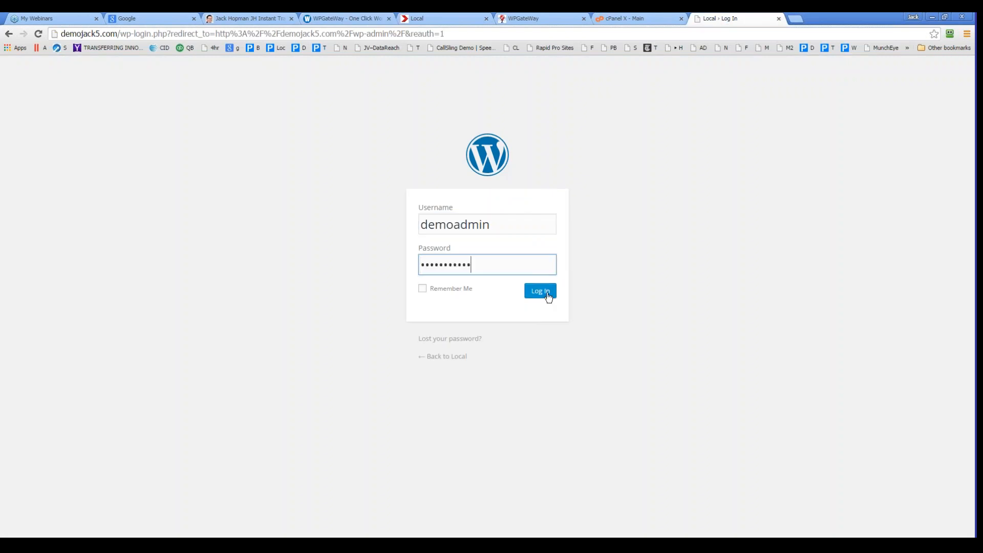
click(549, 296)
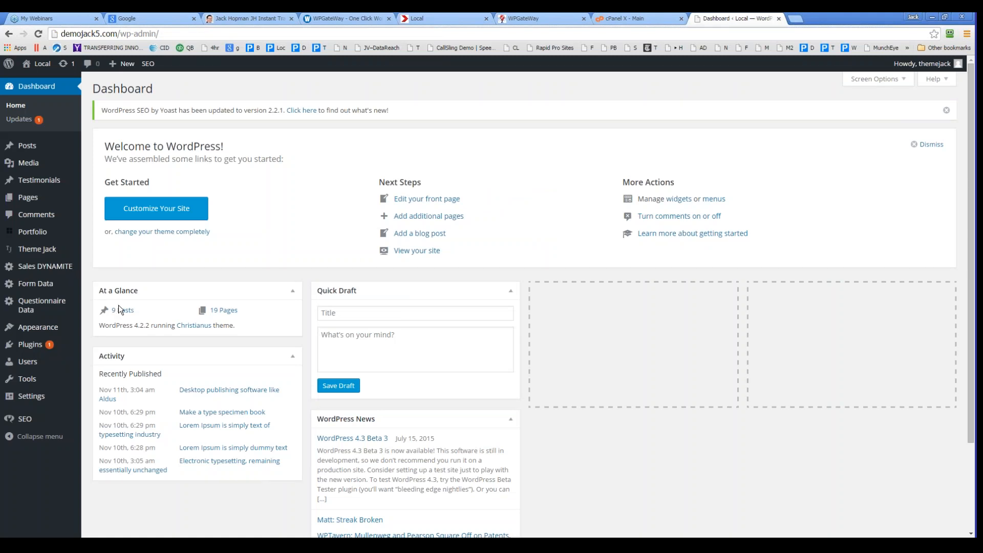
Open the Theme Jack settings in the WordPress dashboard and look through the niche templates under Niche Management
mouse_move(43, 251)
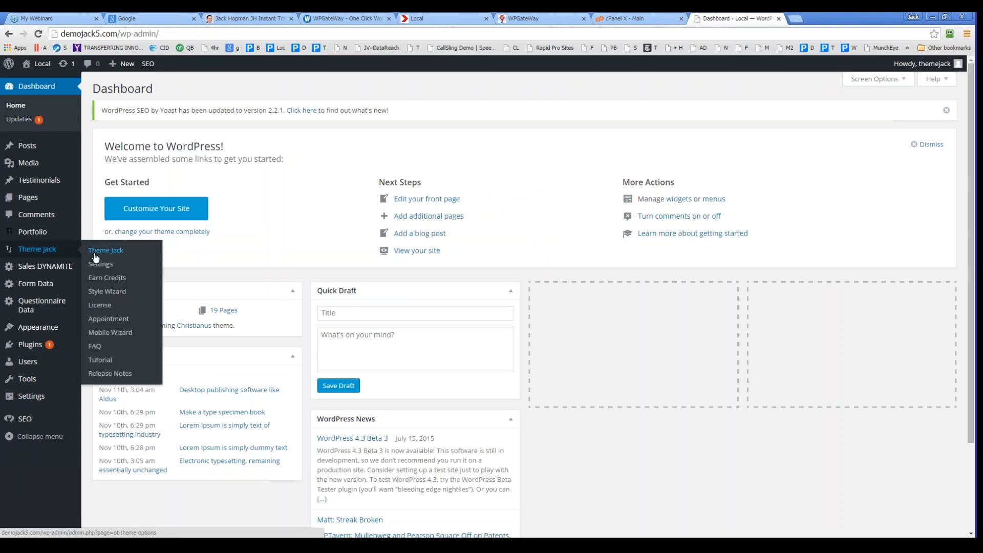
click(110, 266)
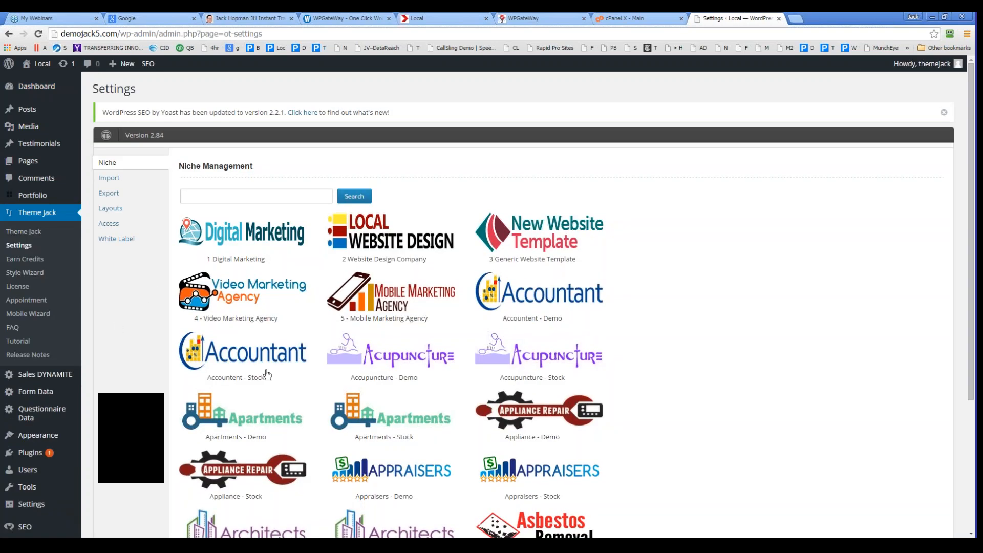
scroll(695, 329, down, 2)
scroll(696, 324, down, 1)
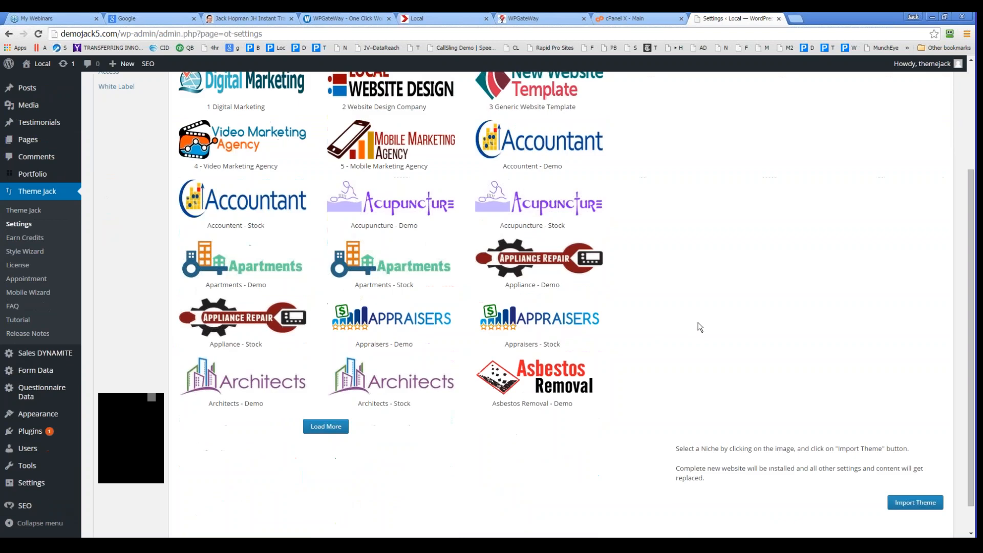
scroll(698, 322, up, 2)
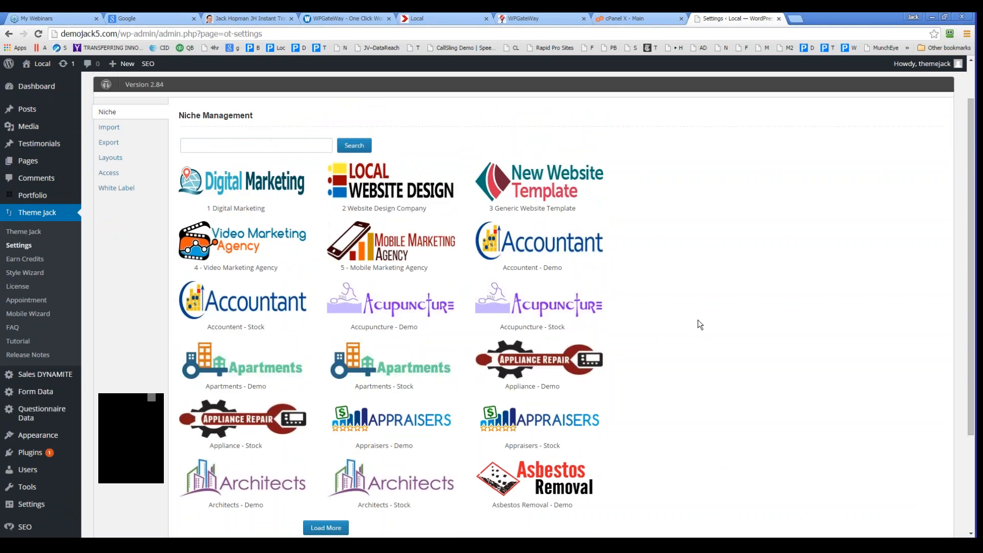
scroll(700, 320, down, 1)
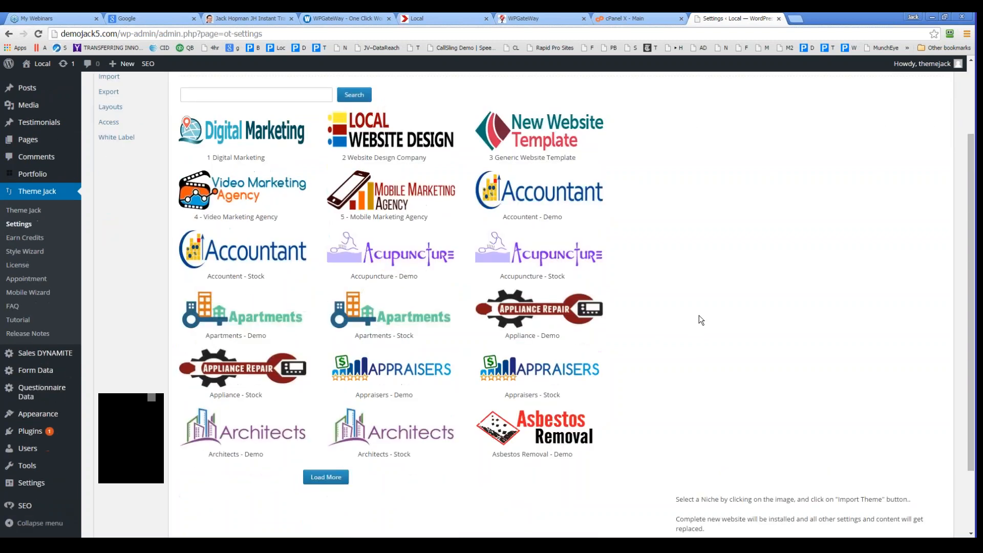
scroll(700, 320, up, 2)
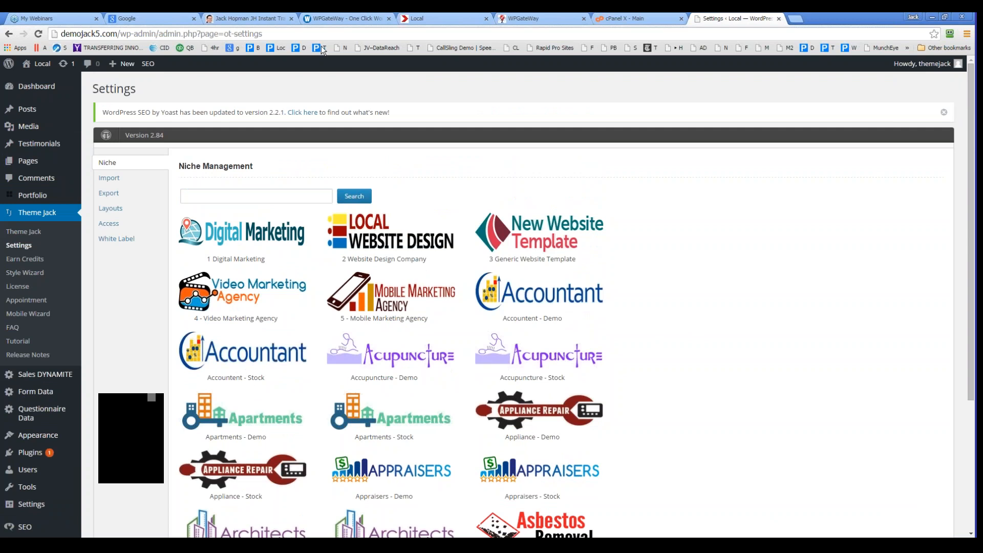
Switch back to WPGateWay and open the reinstall form for demojack5.com from the active domains list
click(324, 19)
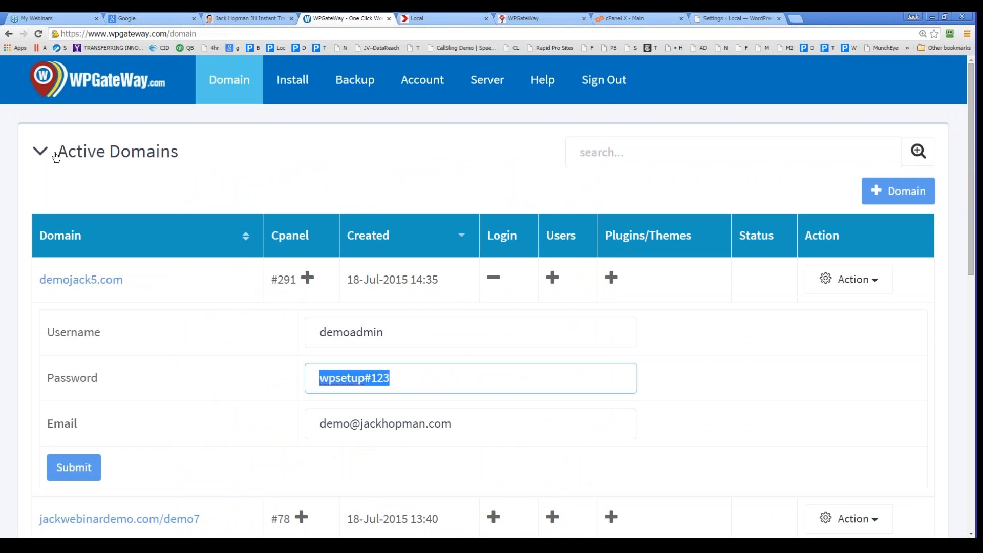
click(39, 152)
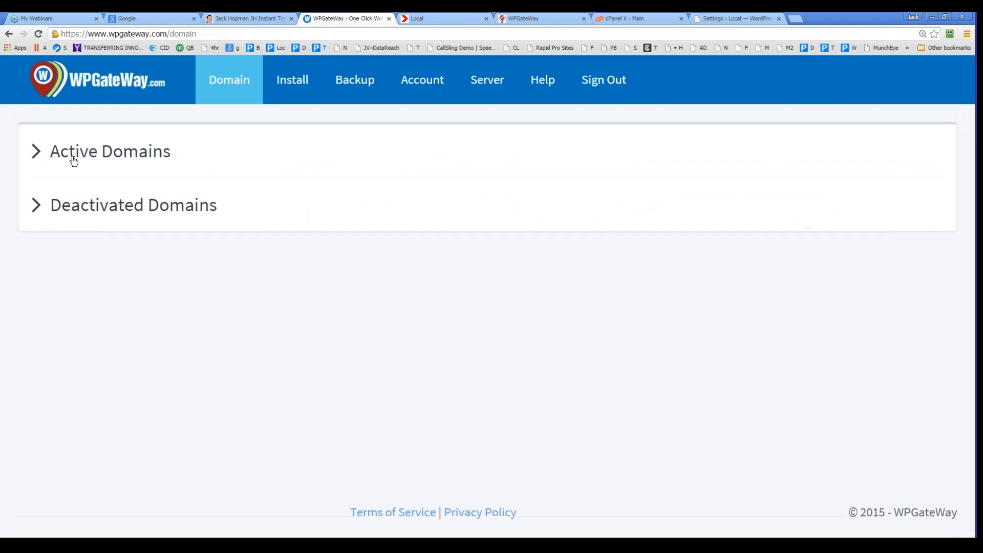
click(72, 155)
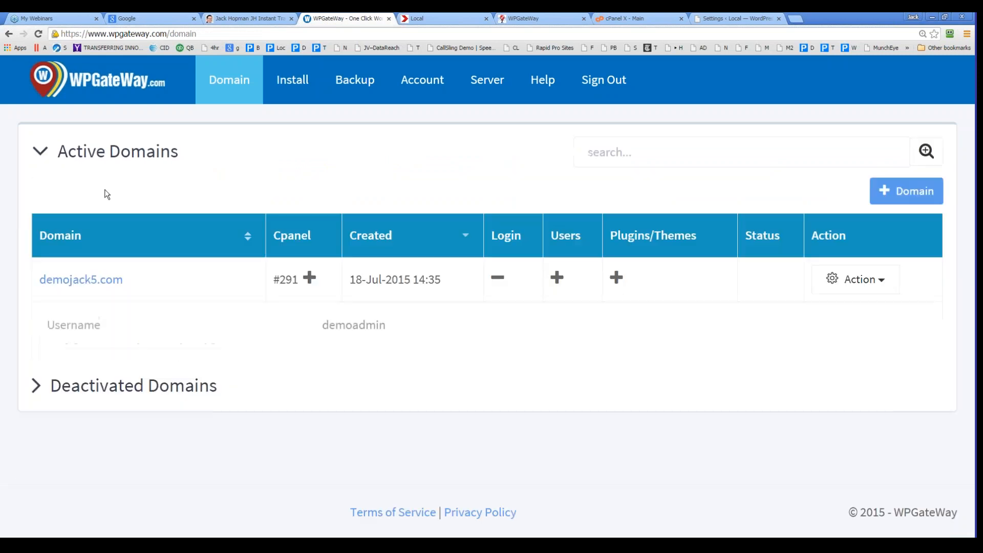
click(862, 282)
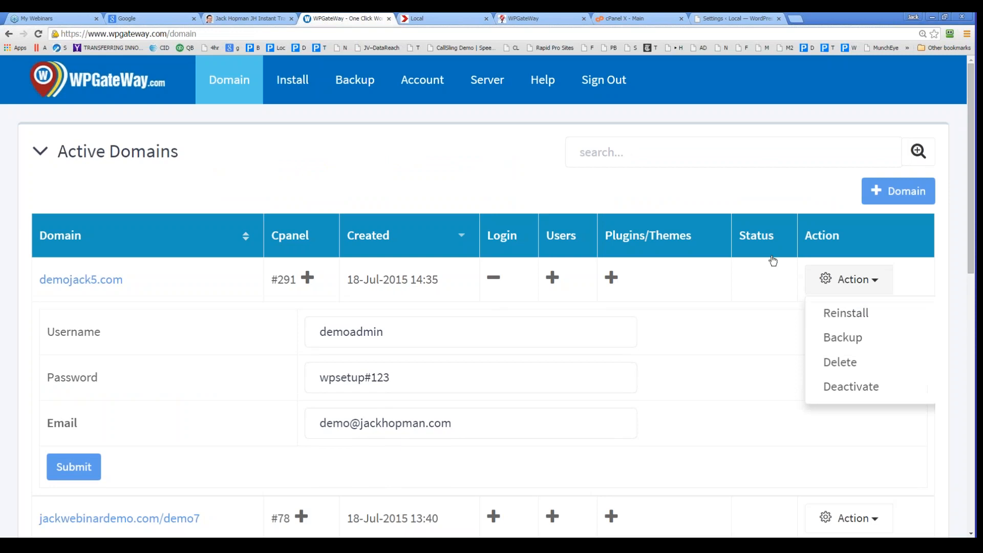
click(842, 319)
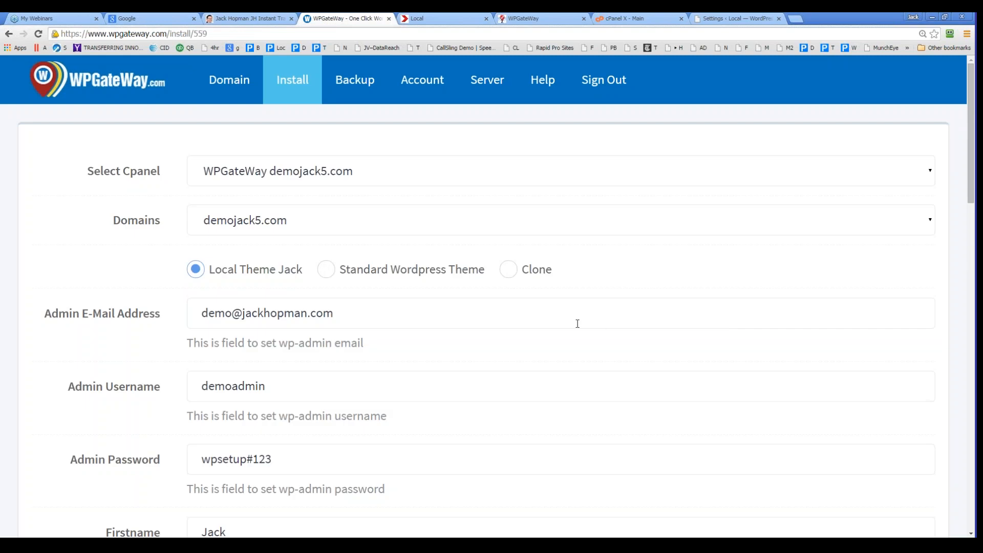
Change the licence email in the reinstall form by adding "web" before the @ sign
scroll(549, 314, down, 6)
scroll(549, 315, down, 2)
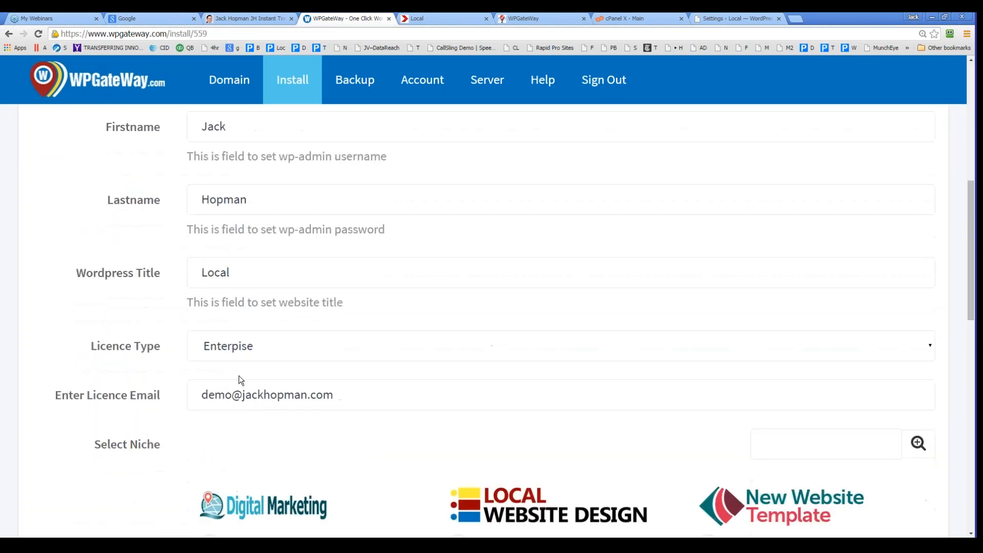
click(231, 394)
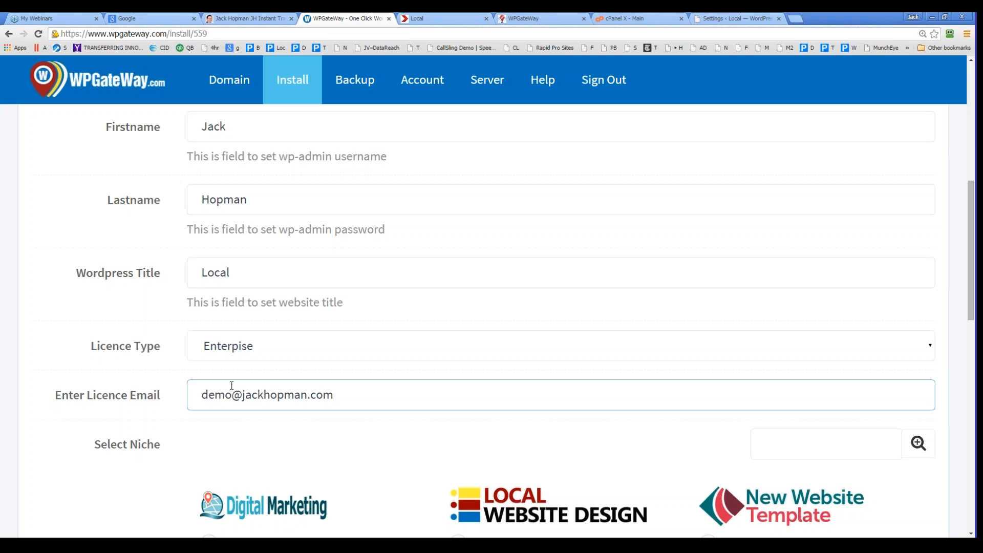
text(web)
Browse the niche templates offered in the reinstall form and load more of them
scroll(345, 353, down, 4)
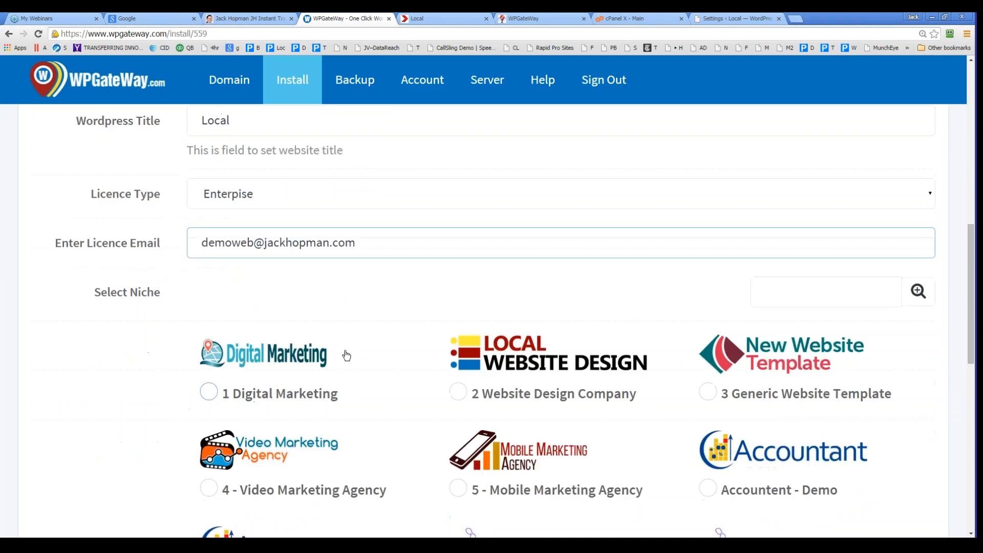
scroll(361, 349, down, 5)
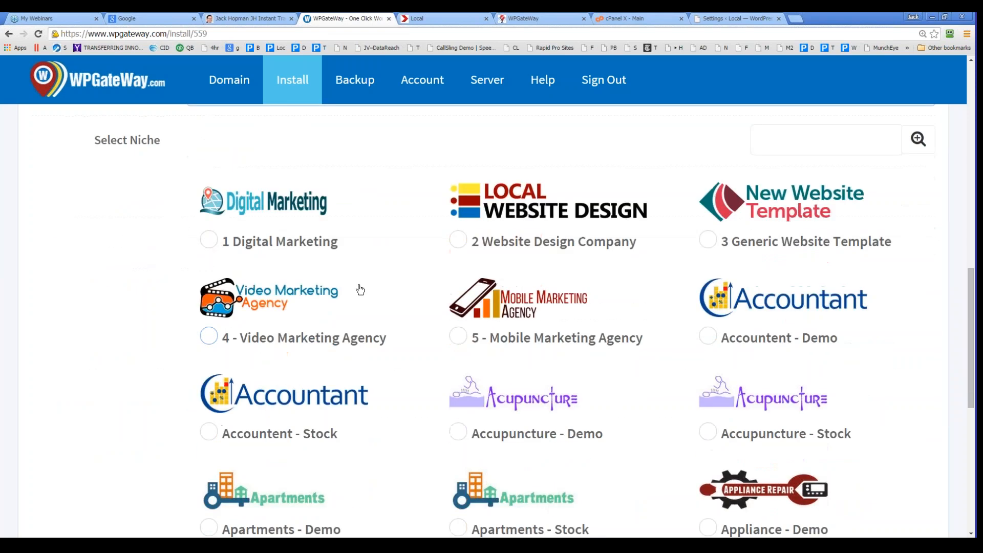
scroll(356, 284, down, 2)
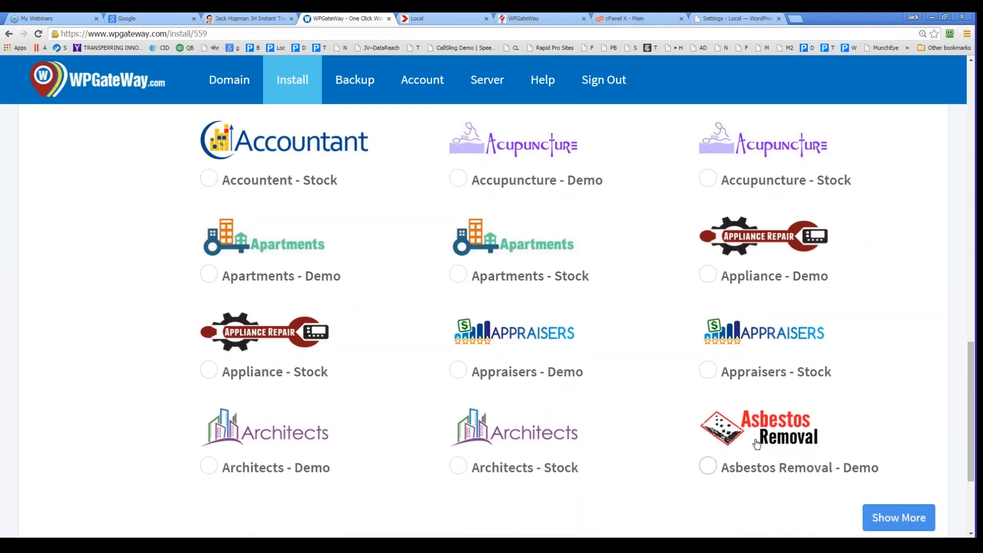
scroll(834, 412, down, 2)
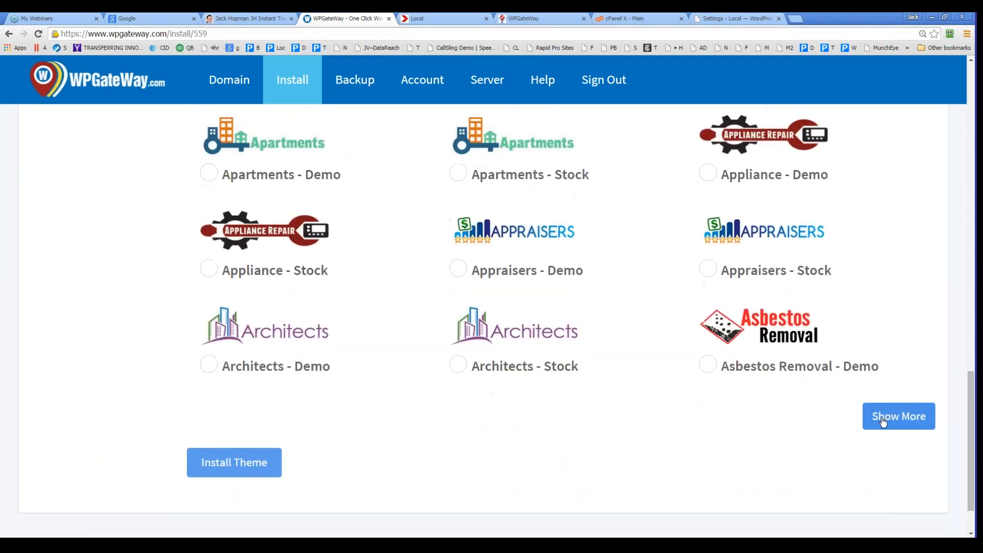
click(883, 420)
scroll(779, 374, up, 4)
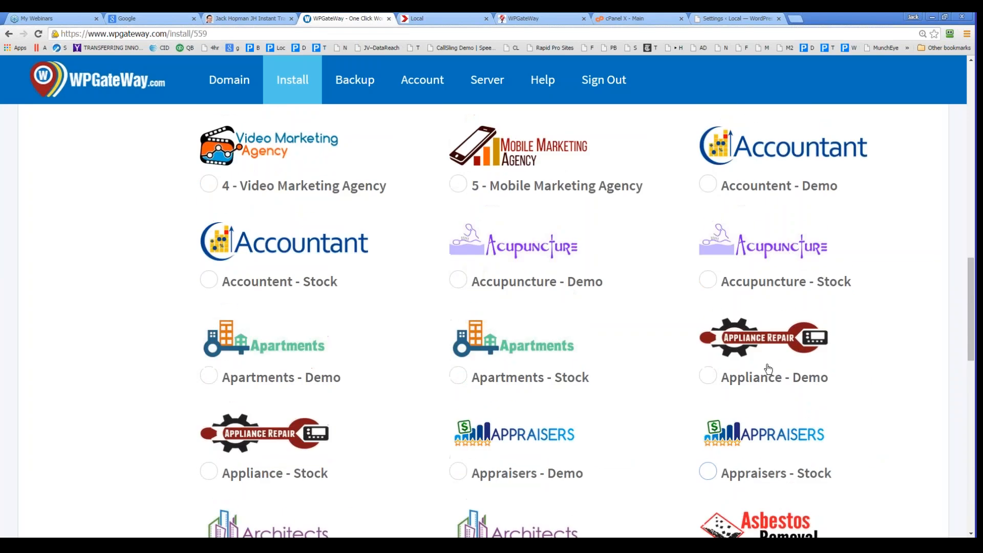
Search the niche templates for "dentist"
scroll(768, 369, up, 6)
click(786, 293)
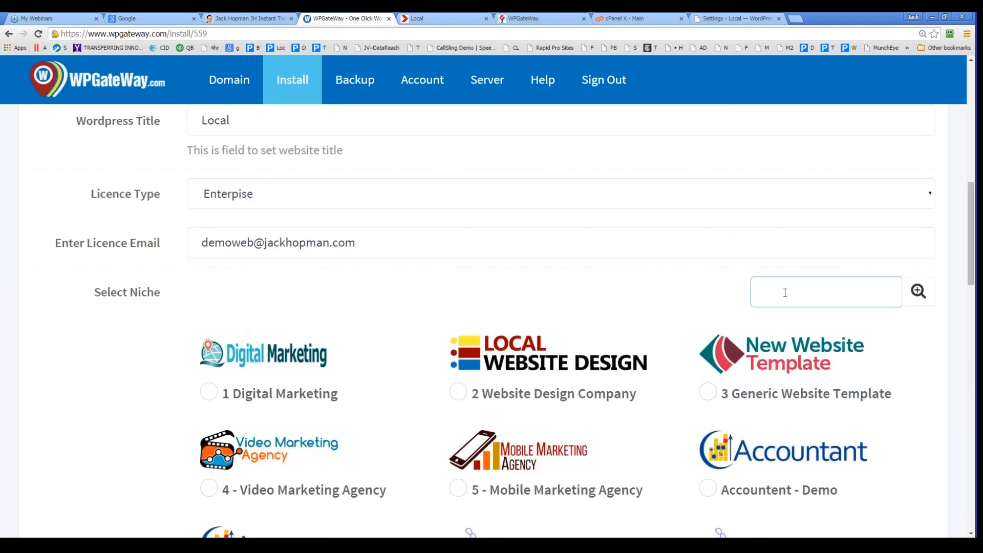
text(dentist)
click(918, 292)
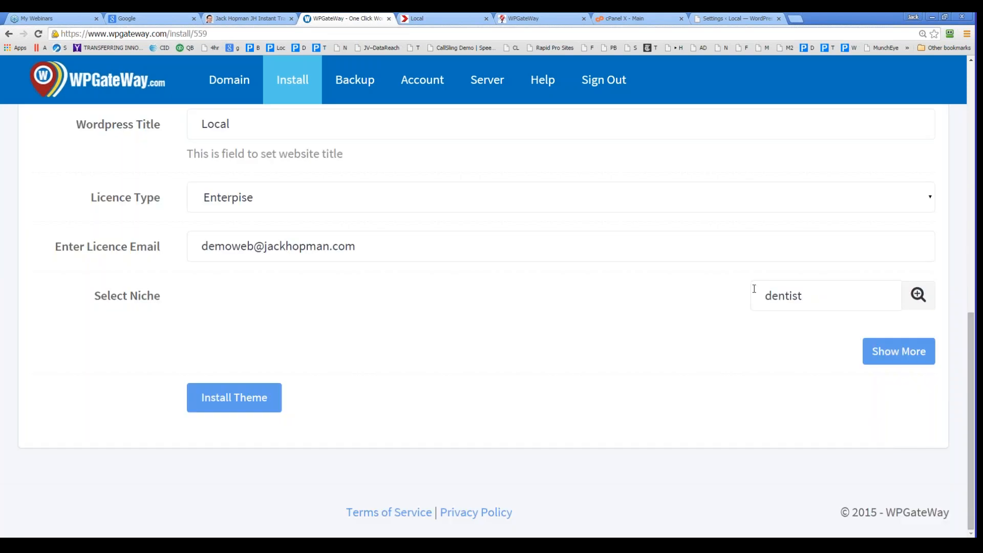
Shorten the niche search term to "den" and run the search again
click(825, 297)
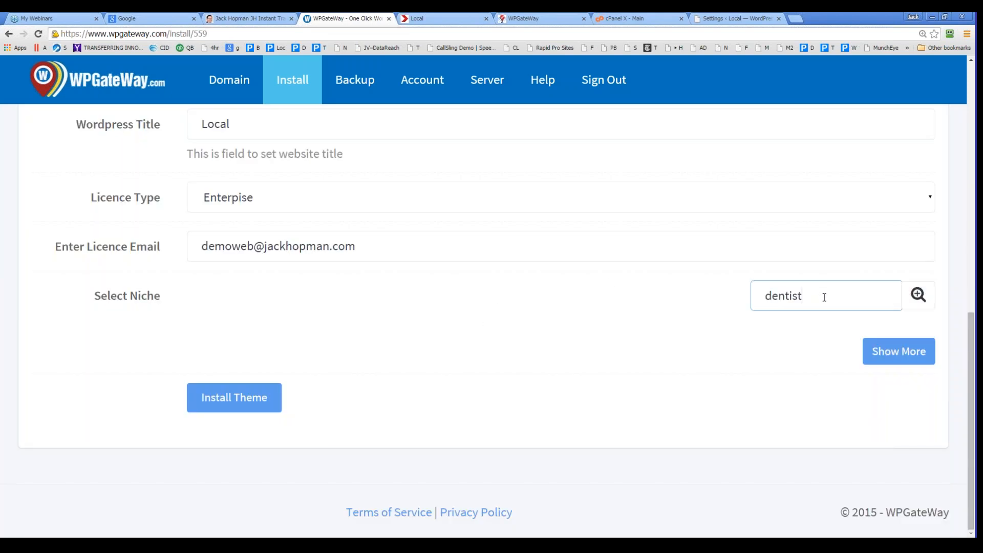
key(BackSpace)
key(BackSpace)
key(BackSpace)
key(BackSpace)
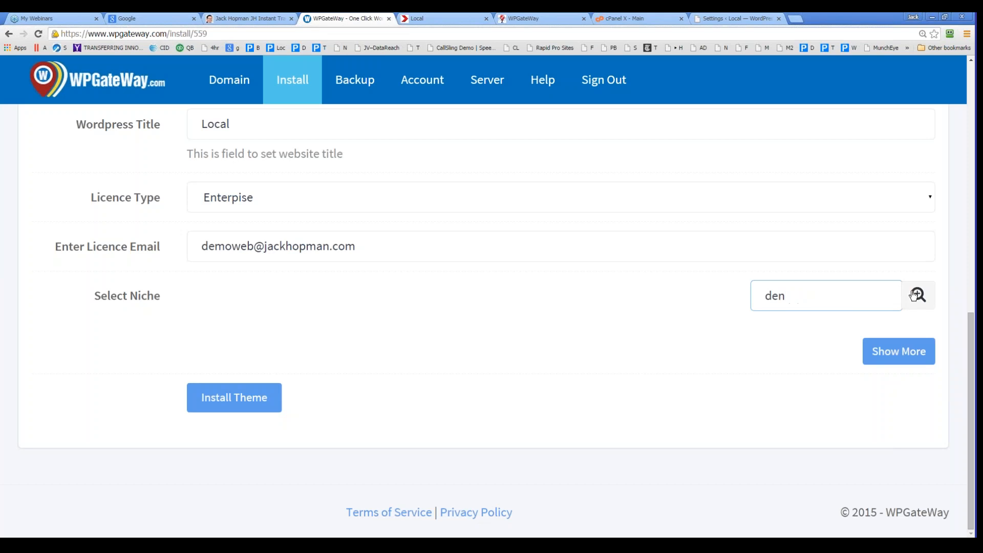
click(915, 296)
Clear the niche search term, load more templates and look through the list
drag(801, 303, 695, 300)
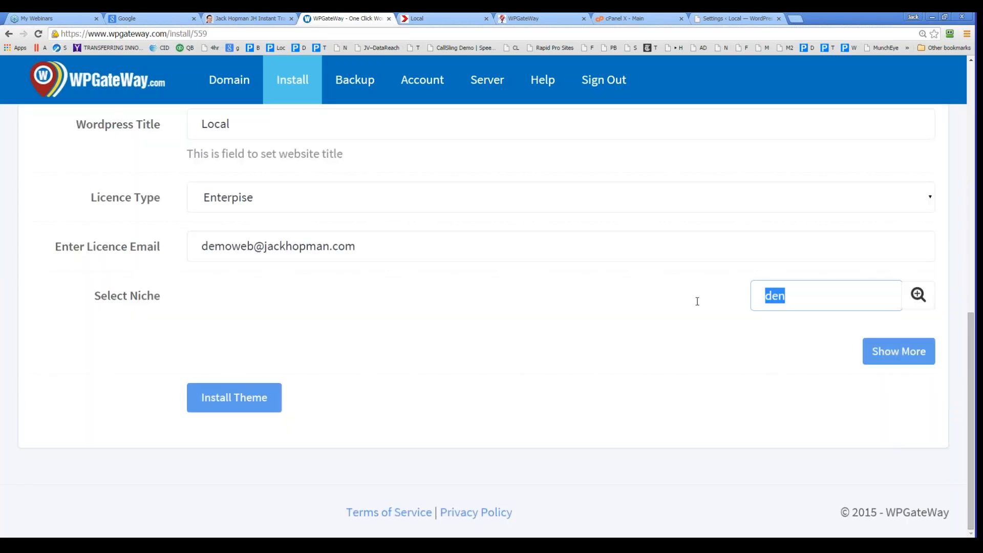
key(BackSpace)
click(895, 351)
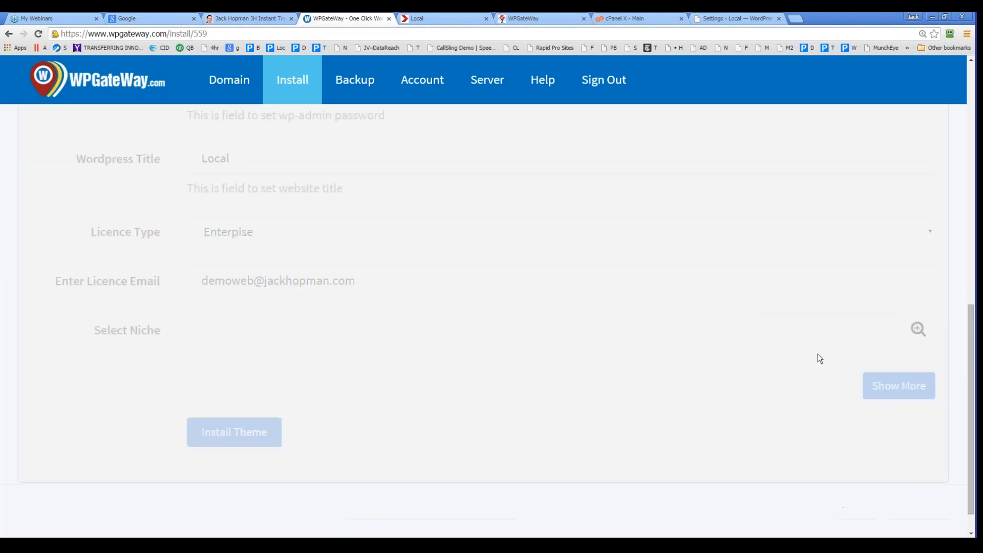
scroll(527, 373, down, 3)
scroll(543, 365, down, 3)
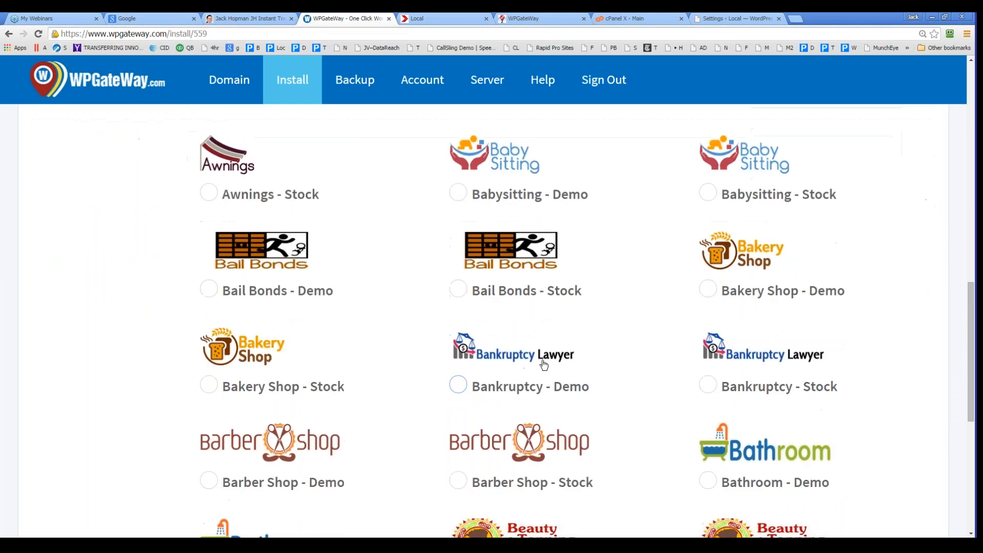
Keep loading more niche templates in the alphabetical list until the ones starting with D are reached
scroll(545, 361, down, 3)
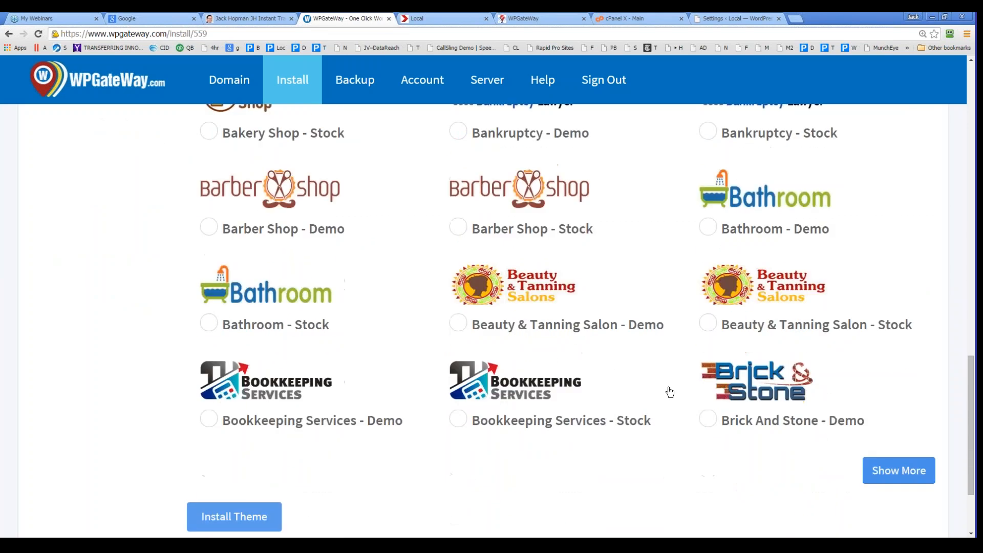
click(903, 473)
scroll(563, 384, down, 6)
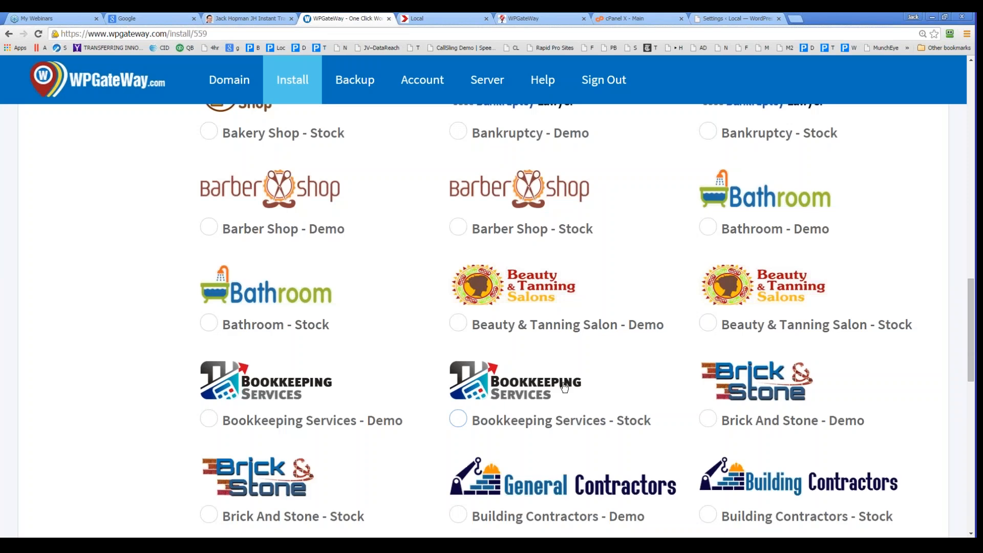
scroll(563, 384, down, 6)
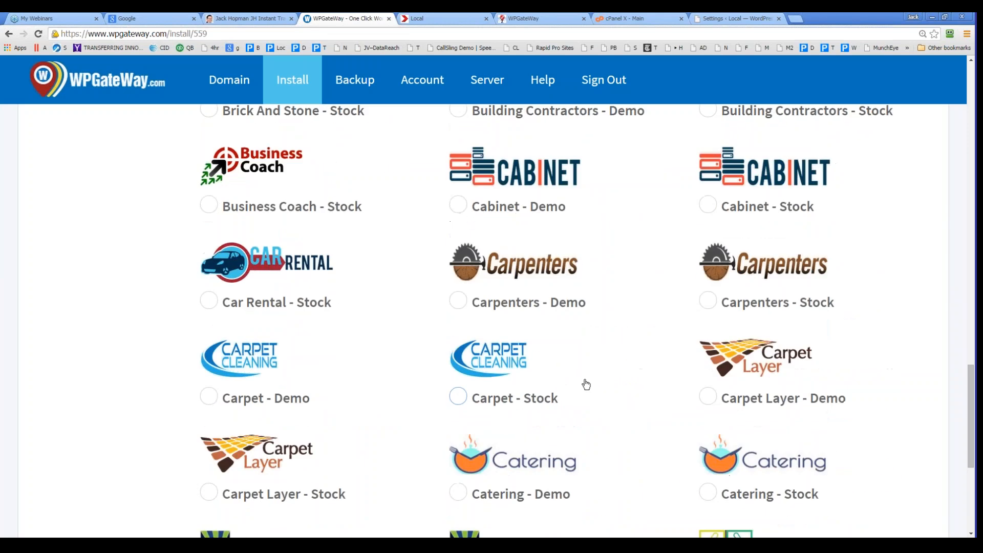
click(887, 442)
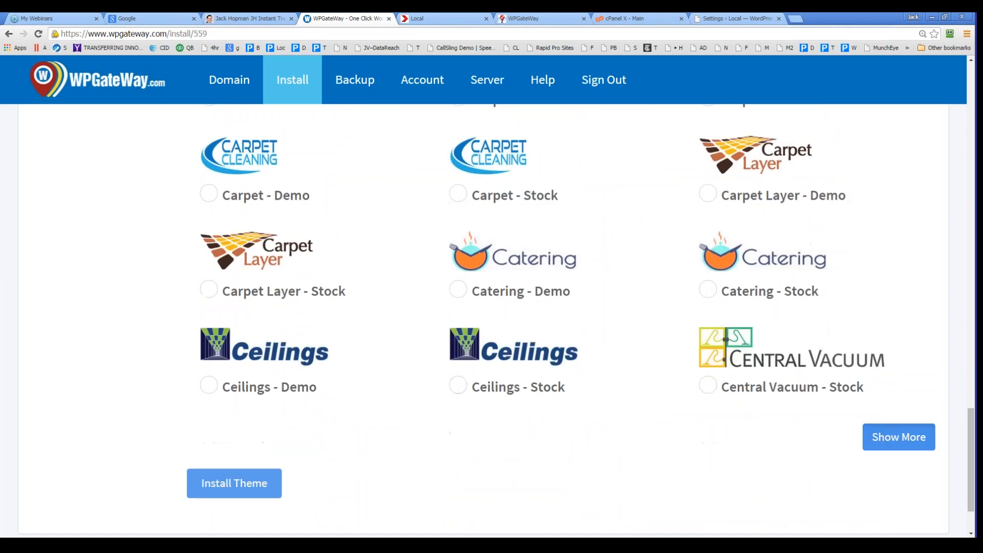
scroll(668, 389, down, 3)
scroll(668, 389, down, 5)
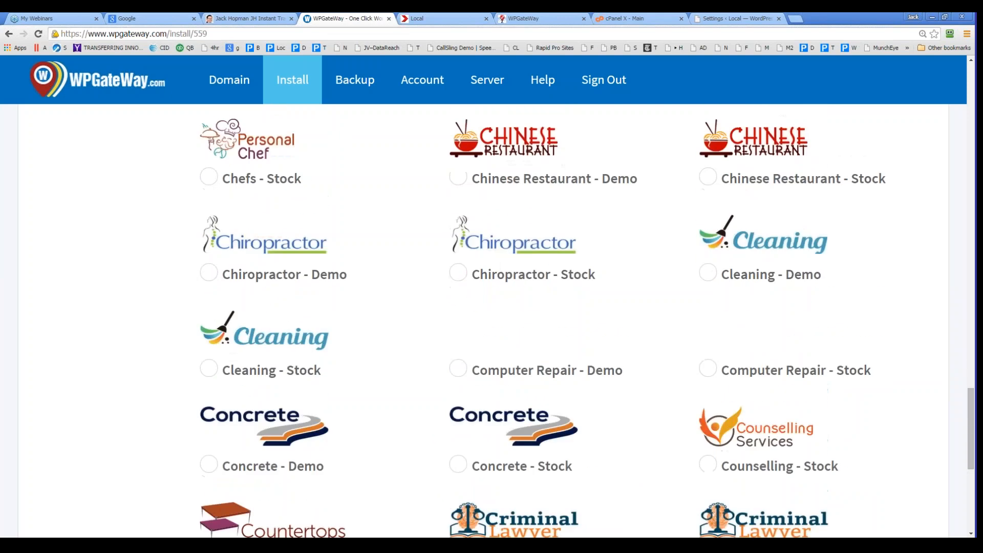
scroll(668, 387, down, 3)
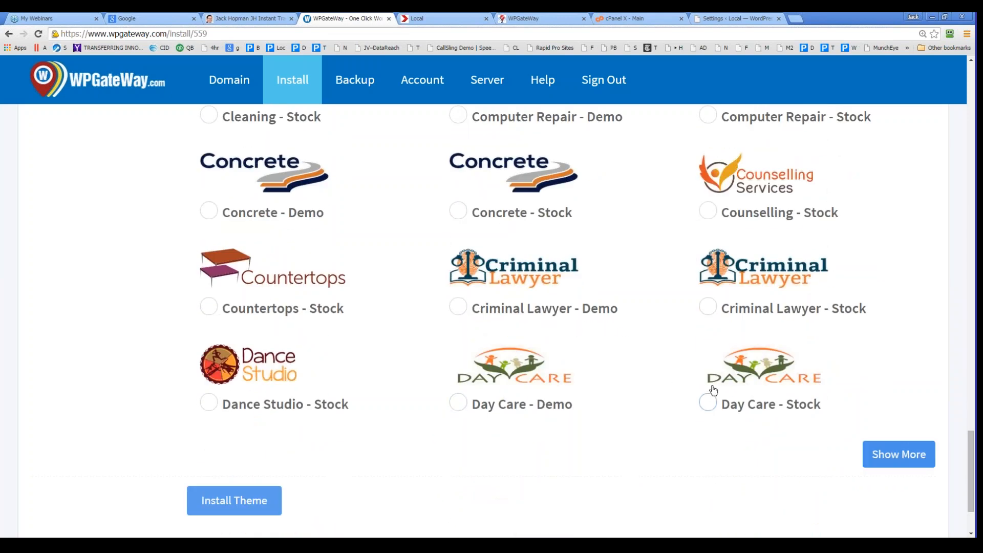
click(899, 454)
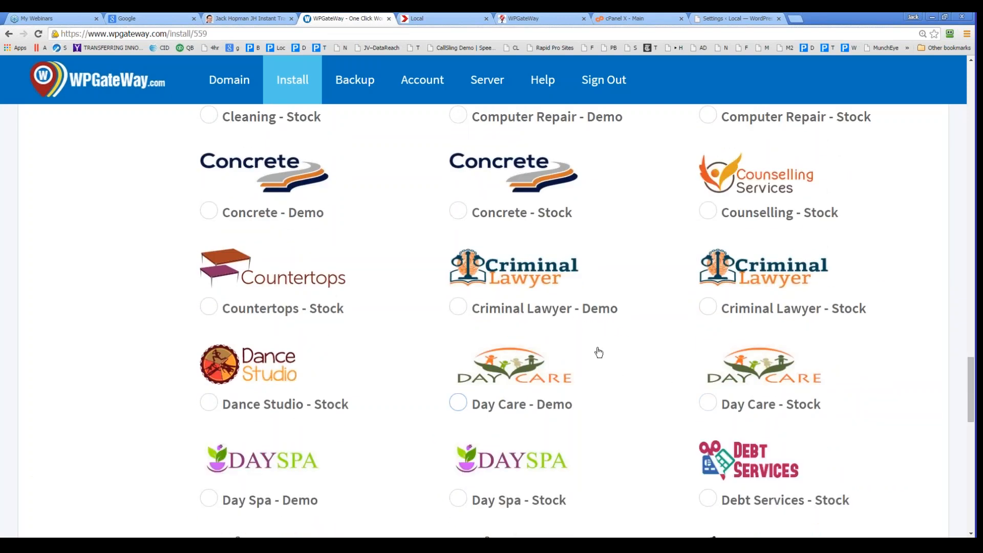
Select the Dentist - Stock niche template and install the theme on demojack5.com
scroll(598, 354, down, 4)
scroll(598, 353, down, 2)
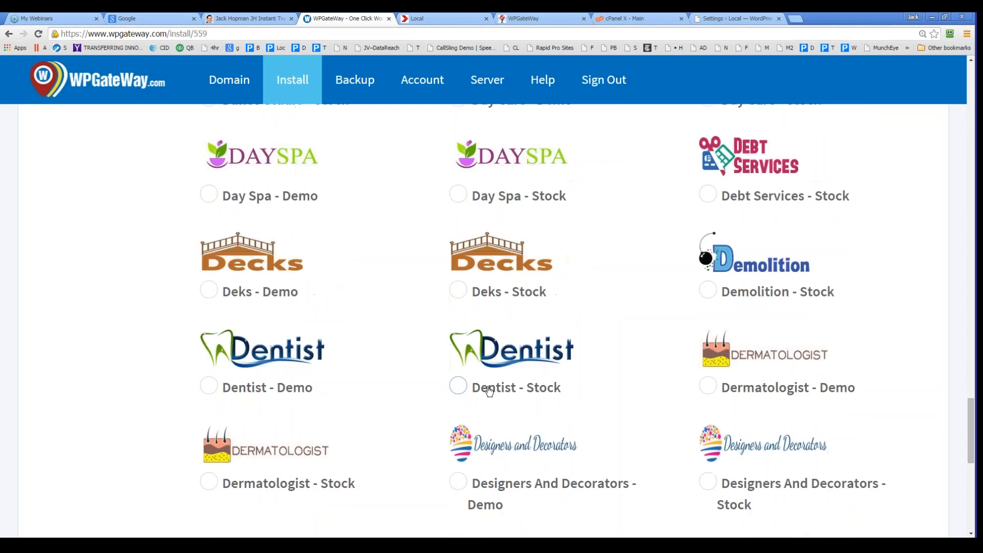
click(461, 387)
scroll(497, 380, down, 10)
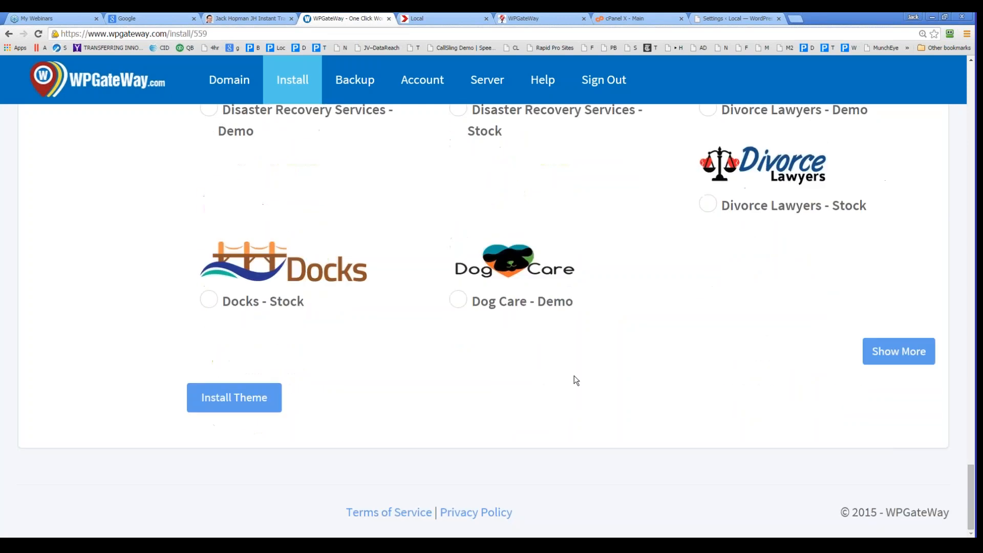
click(220, 404)
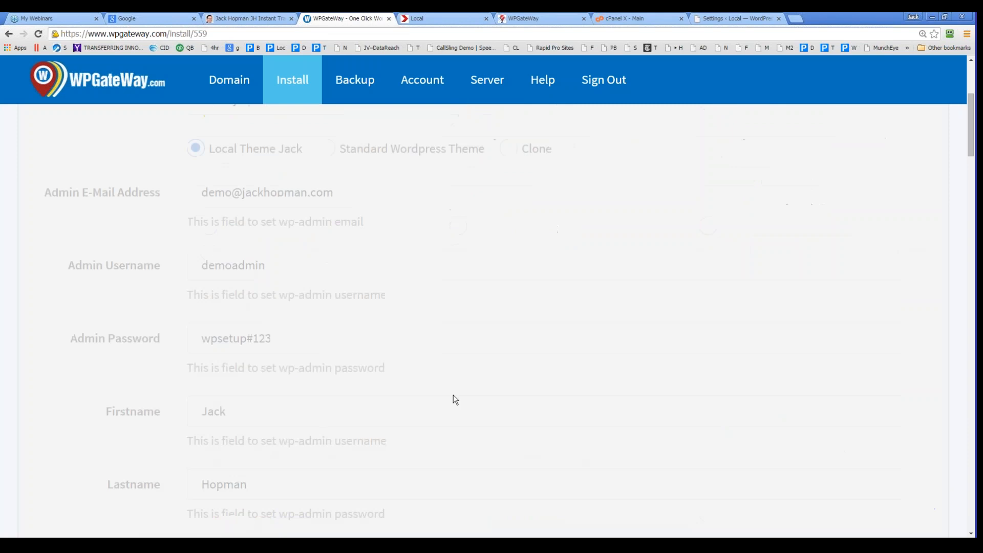
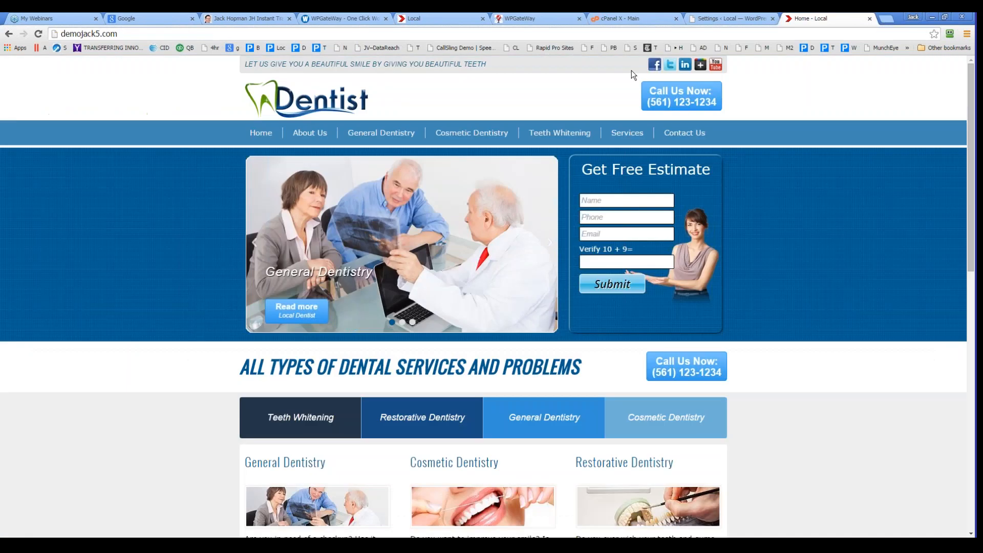
Close the browser tab with the expired WordPress Settings page of demojack5.com and confirm leaving it
click(537, 17)
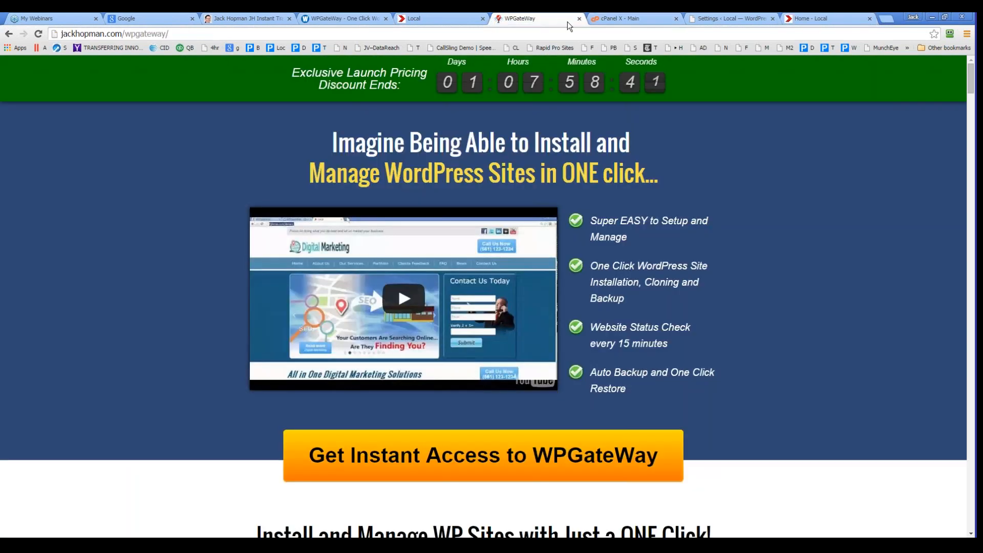
click(627, 16)
click(709, 18)
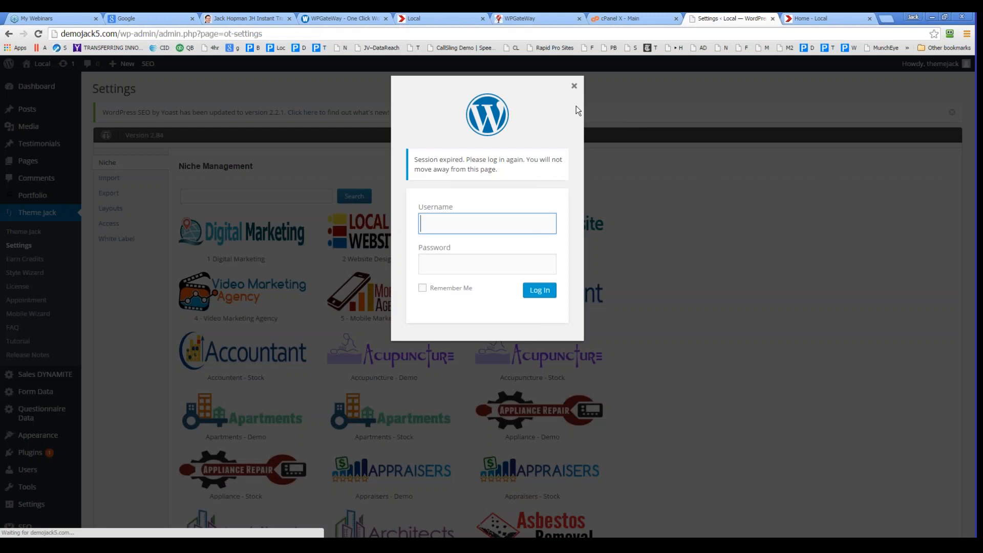
click(773, 19)
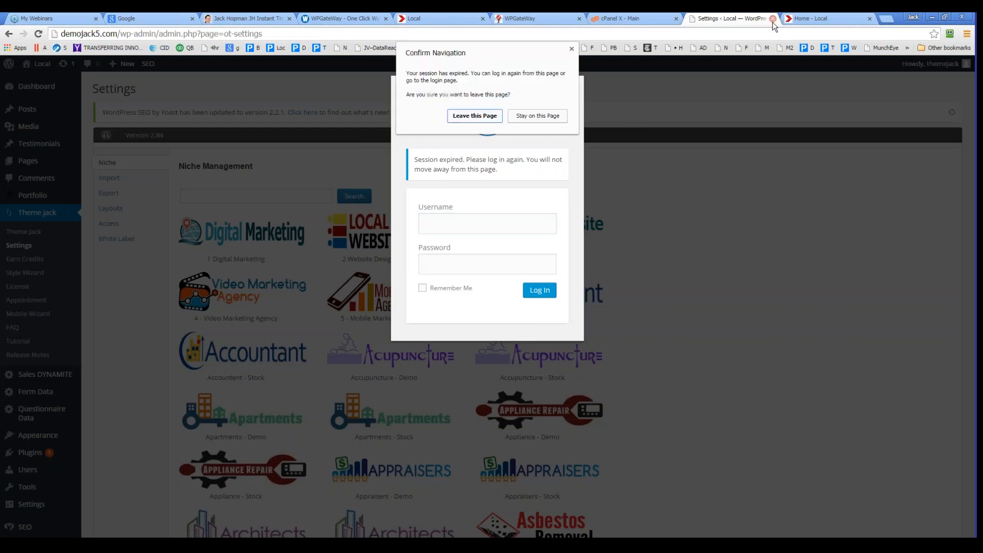
click(484, 122)
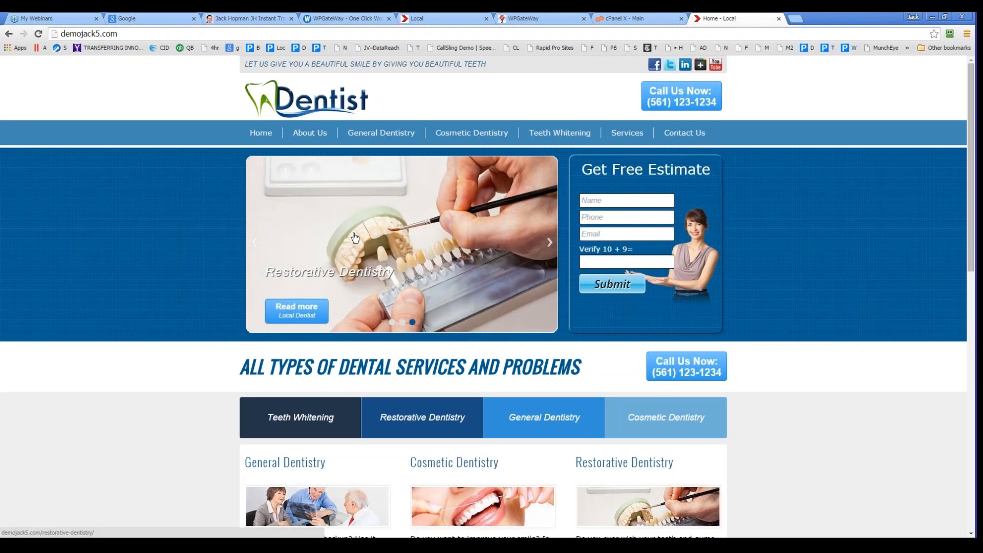
Return to WPGateWay and start a new install with cPanel WPGateWay demojack5.com and domain demojack5.com
click(342, 18)
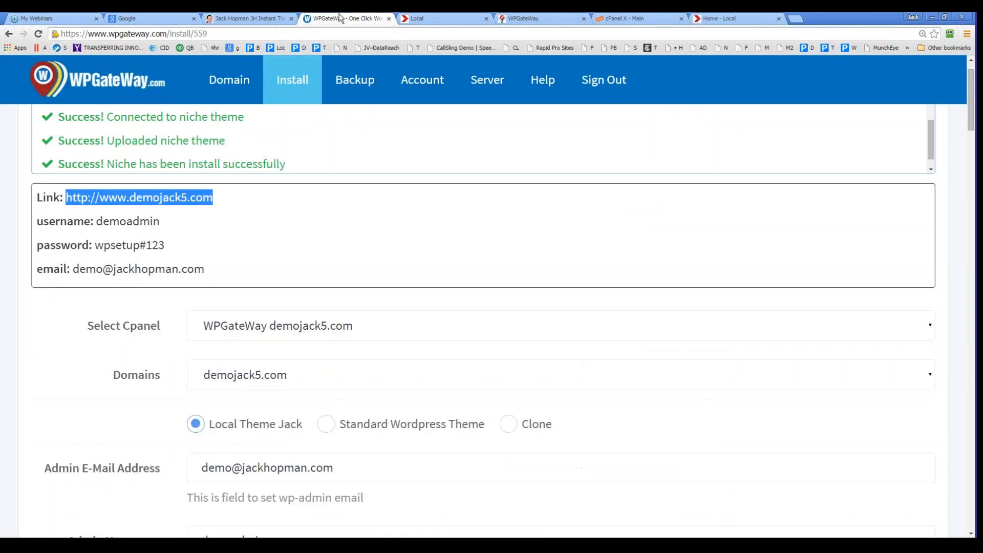
scroll(335, 143, up, 3)
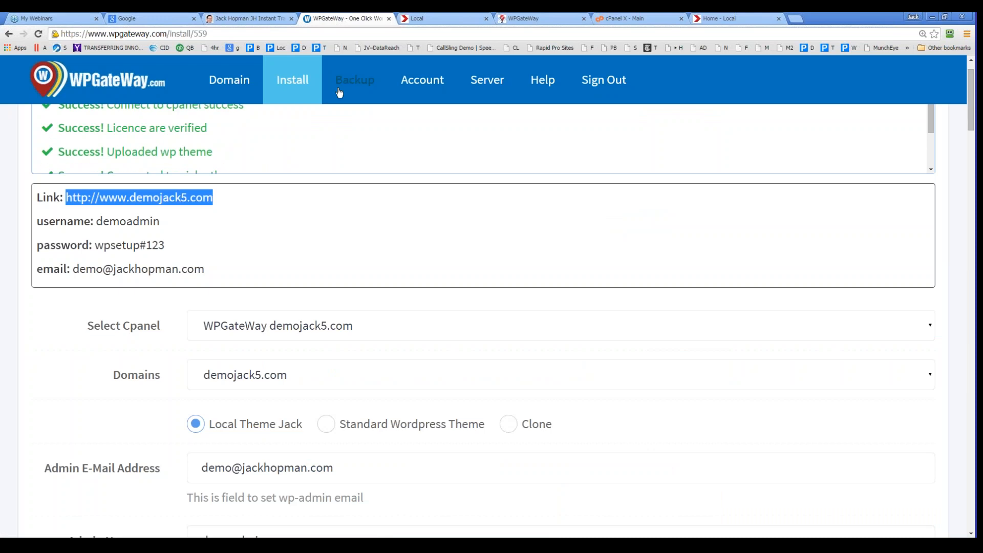
click(339, 91)
click(293, 79)
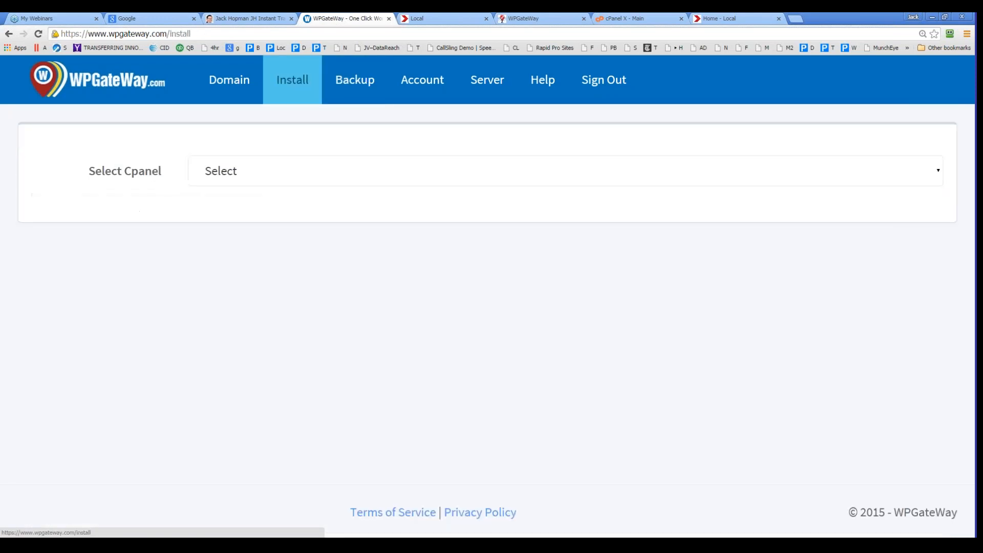
click(247, 177)
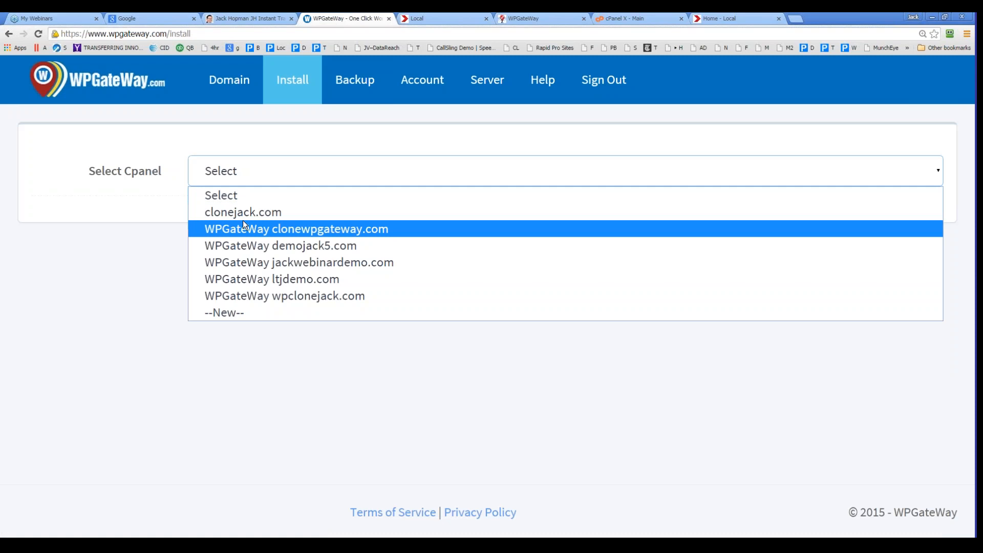
click(245, 244)
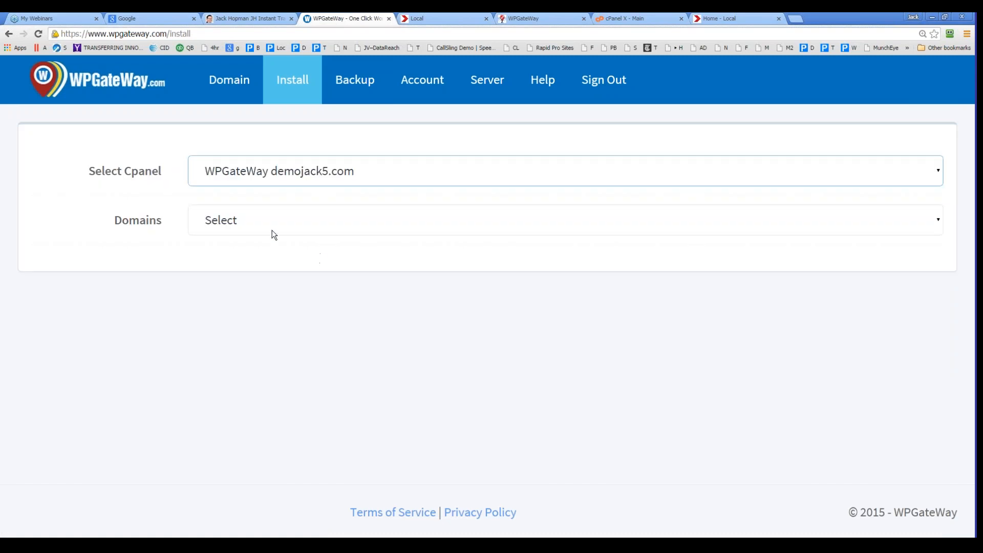
click(272, 233)
click(258, 260)
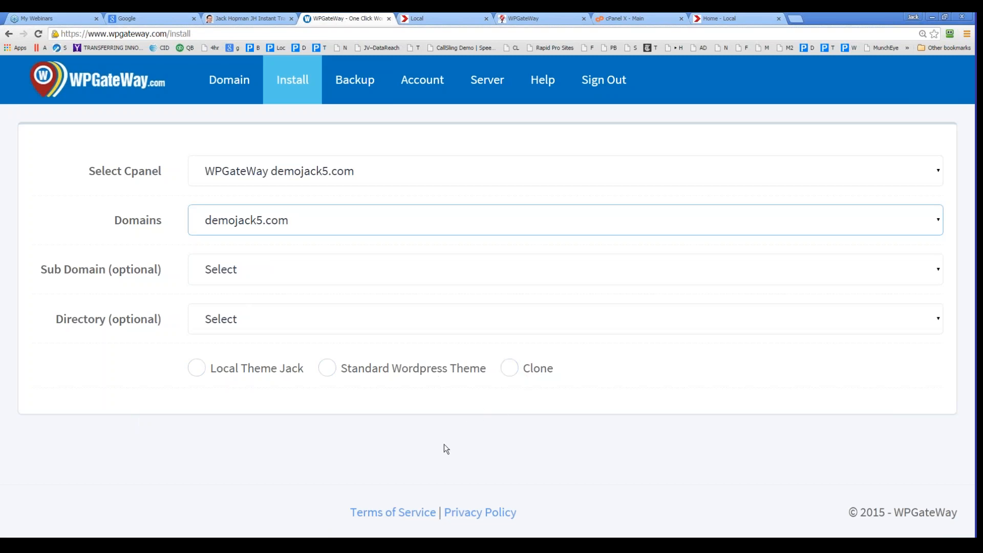
Install the Standard Wordpress Theme with the prefilled admin details, agreeing to overwrite the existing WordPress site
click(328, 368)
scroll(328, 377, down, 6)
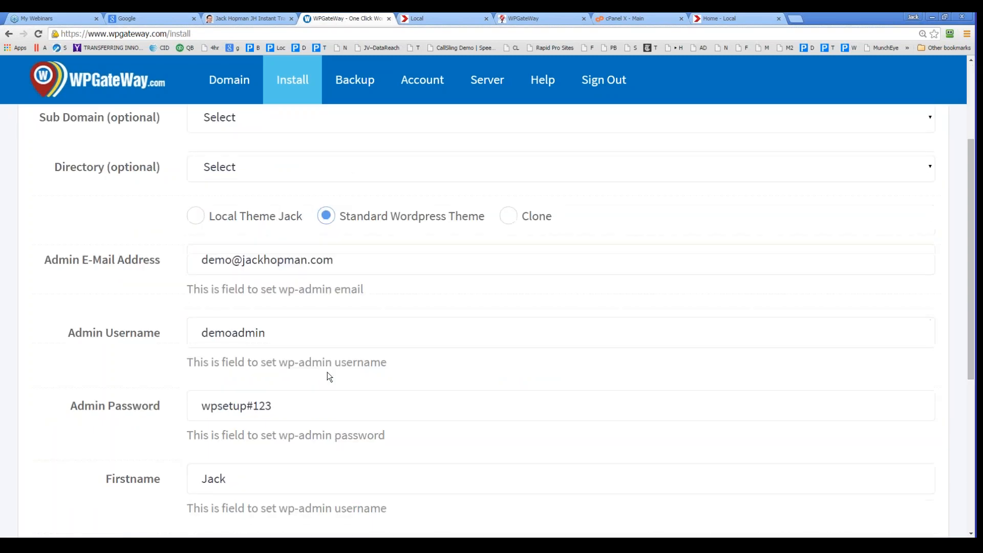
scroll(321, 378, up, 2)
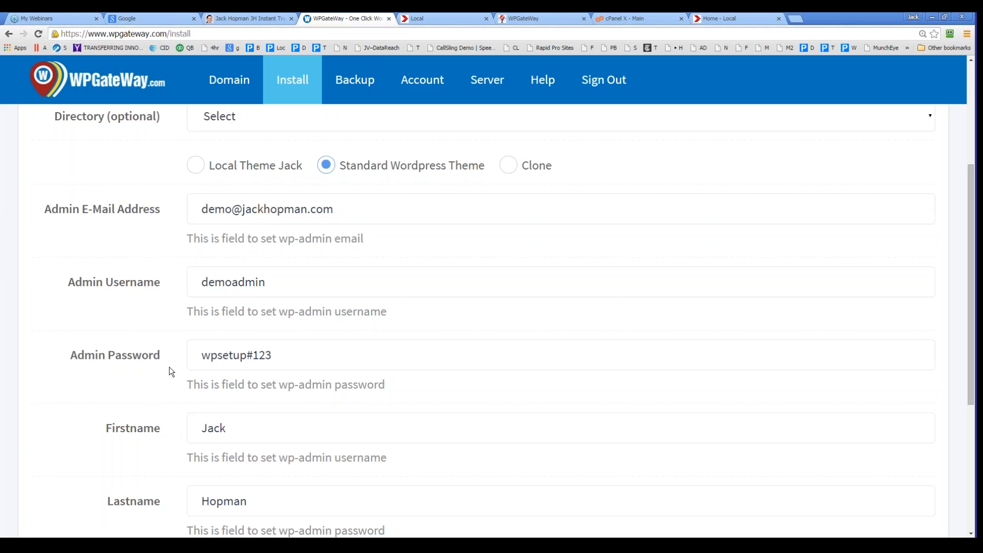
scroll(198, 369, down, 5)
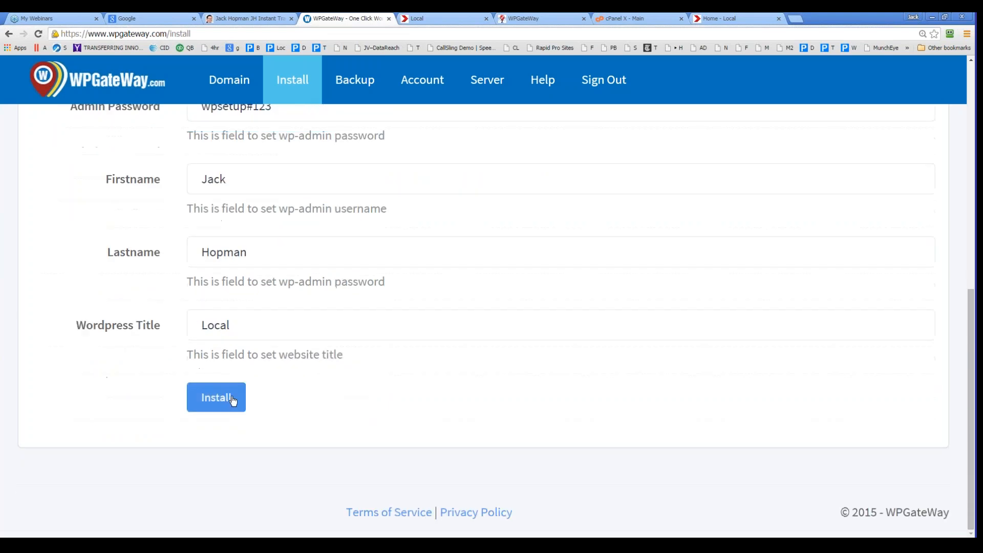
click(233, 400)
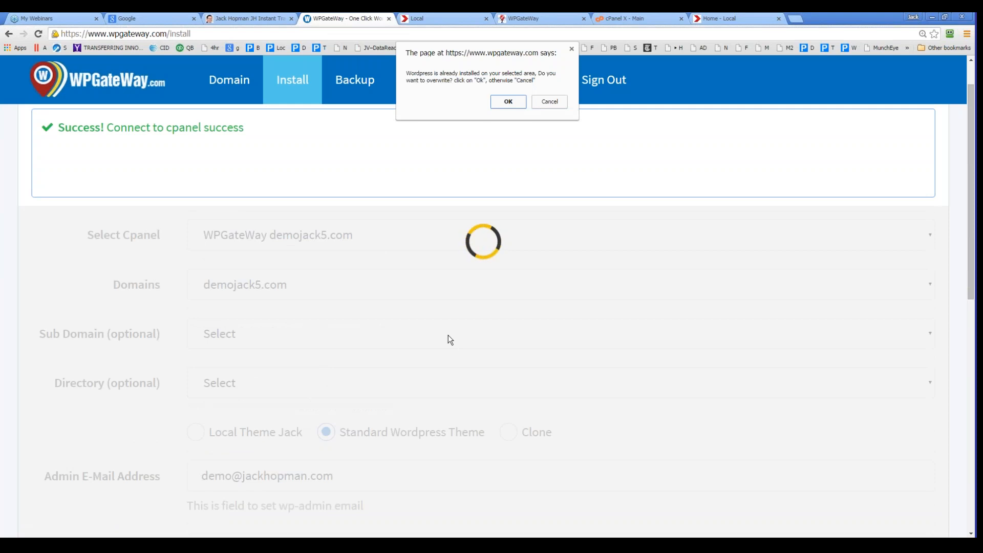
click(513, 102)
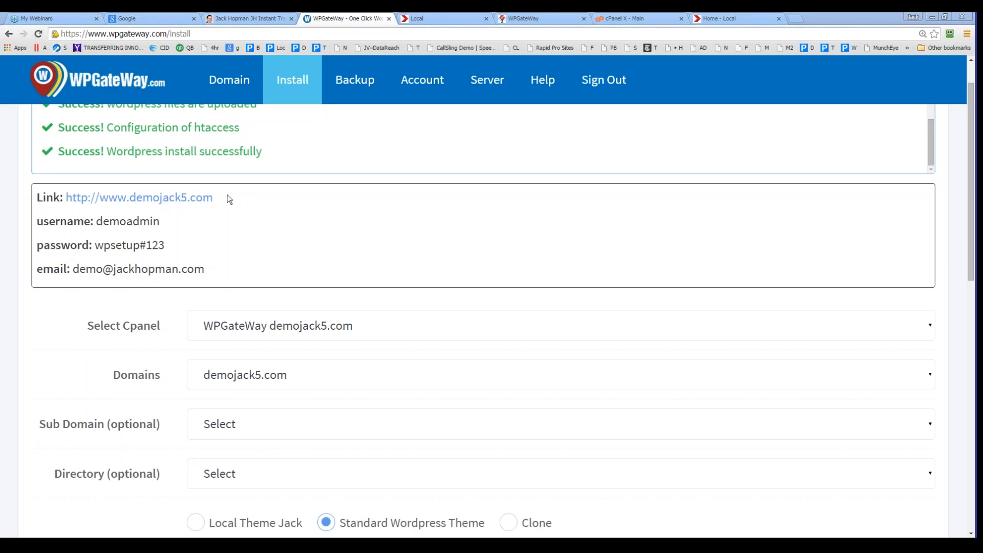
drag(229, 197, 63, 198)
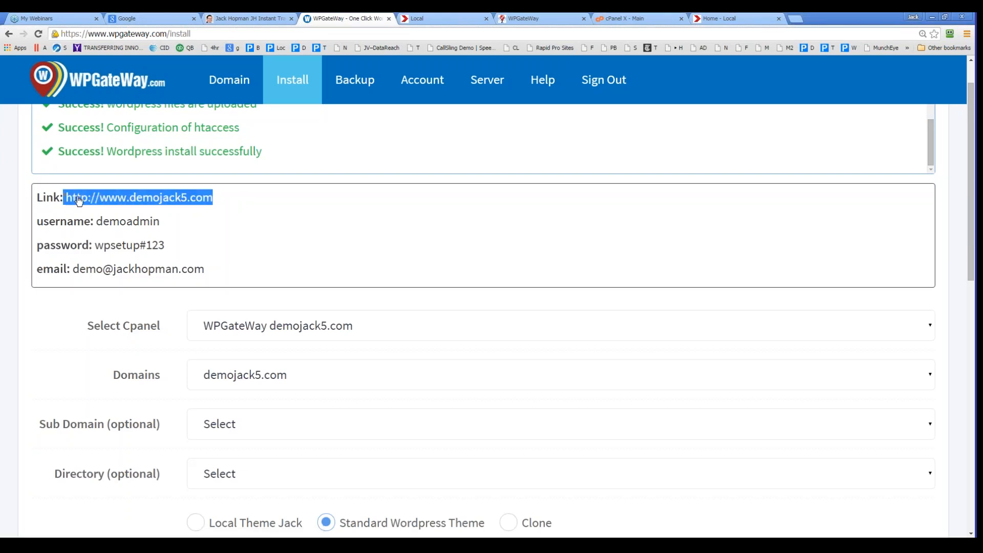
click(246, 213)
drag(225, 204, 69, 204)
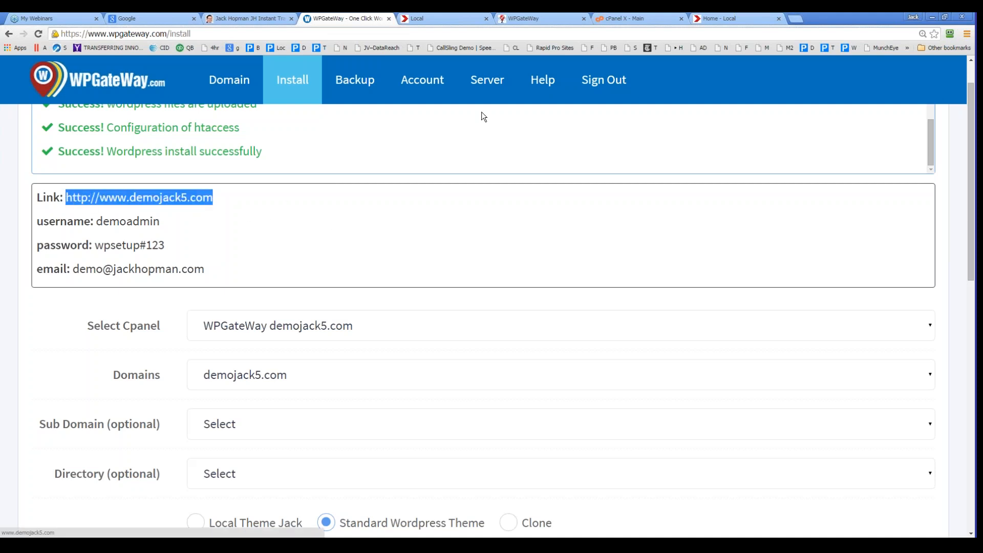
click(793, 19)
text(http://www.demojack5.com)
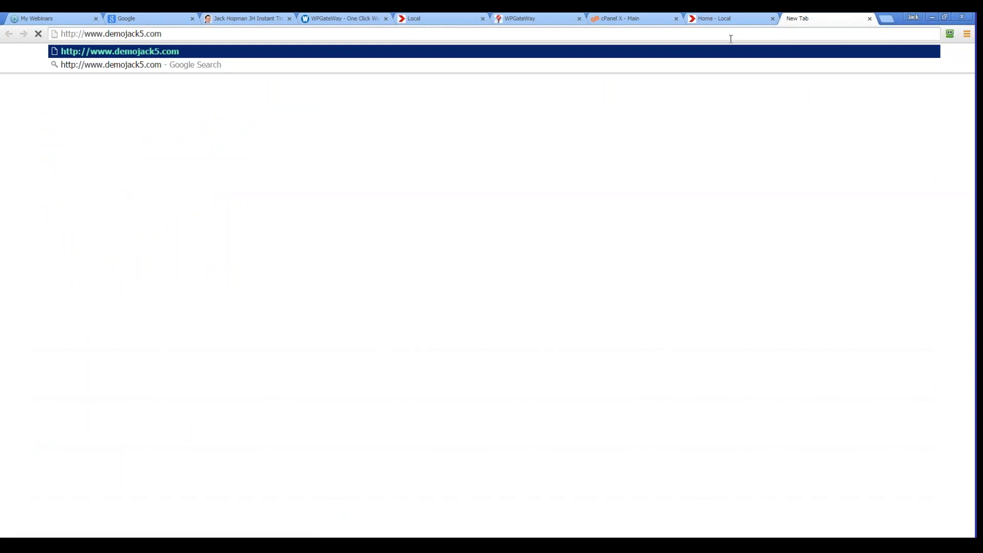
key(Return)
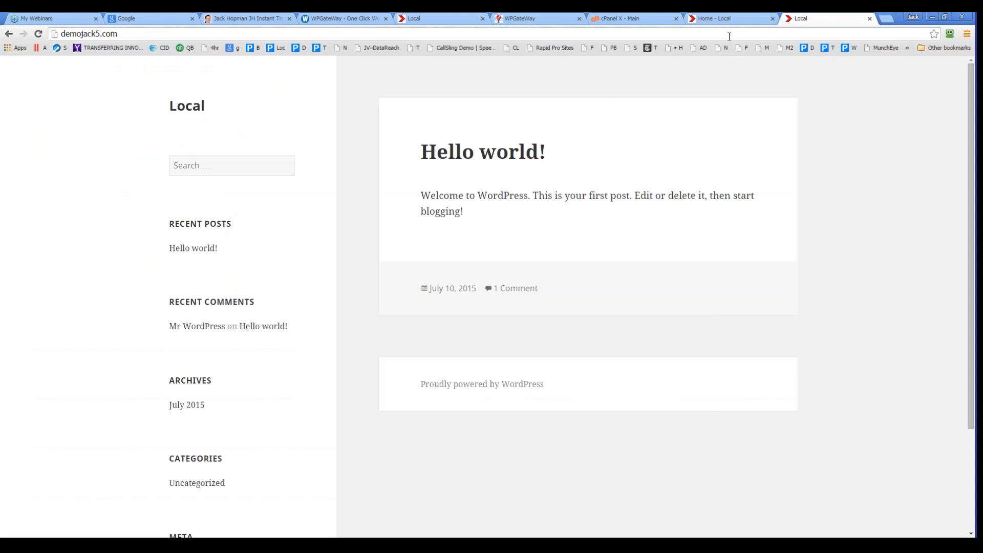
Switch back to WPGateWay and open the list of active domains
click(437, 23)
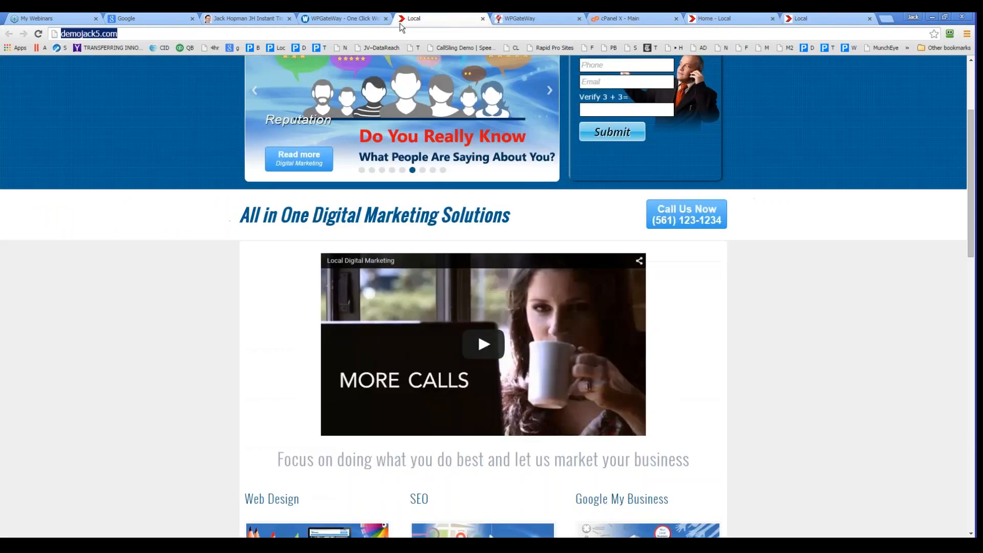
click(349, 21)
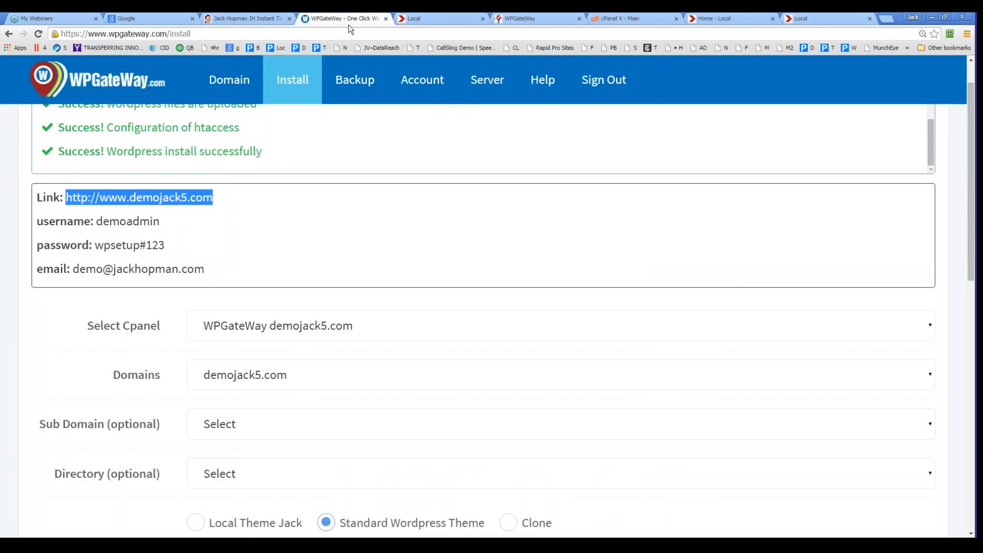
click(230, 82)
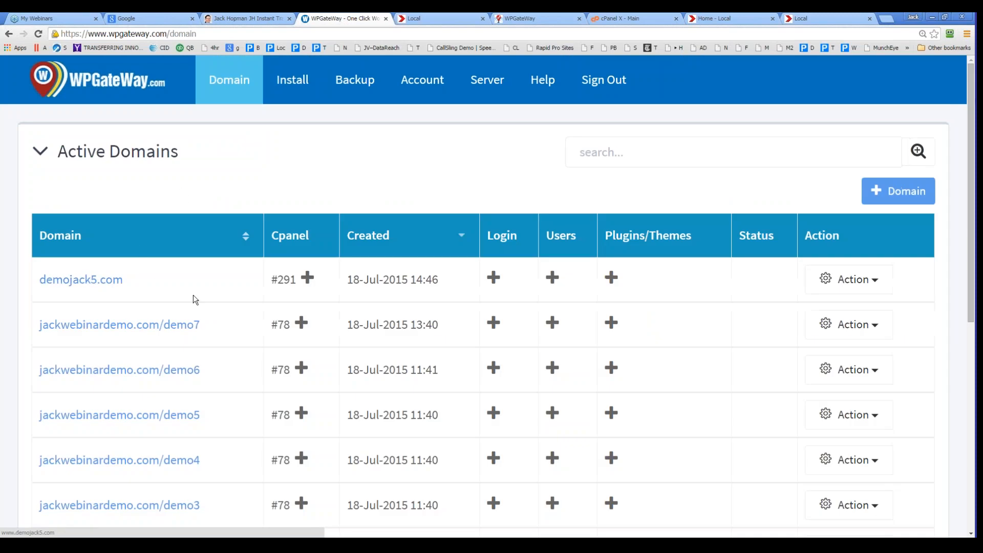
Start a new install on cPanel WPGateWay demojack5.com for domain demojack5.com, using the Clone option
click(305, 85)
click(252, 183)
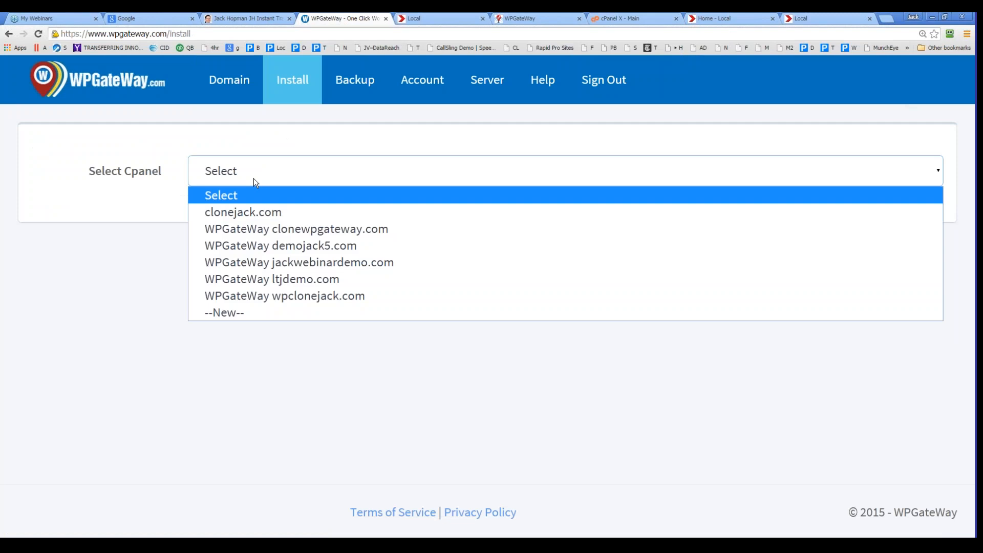
click(266, 244)
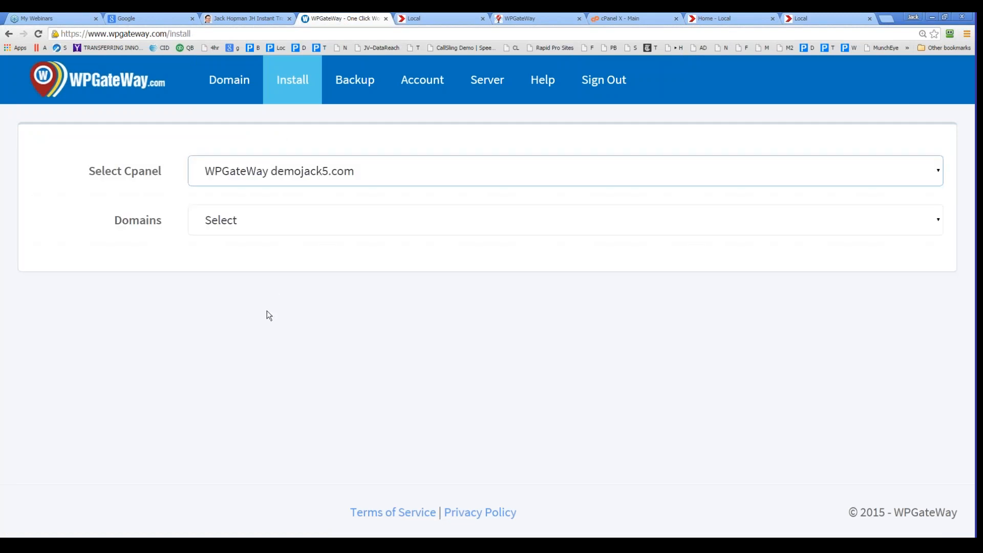
click(266, 223)
click(244, 260)
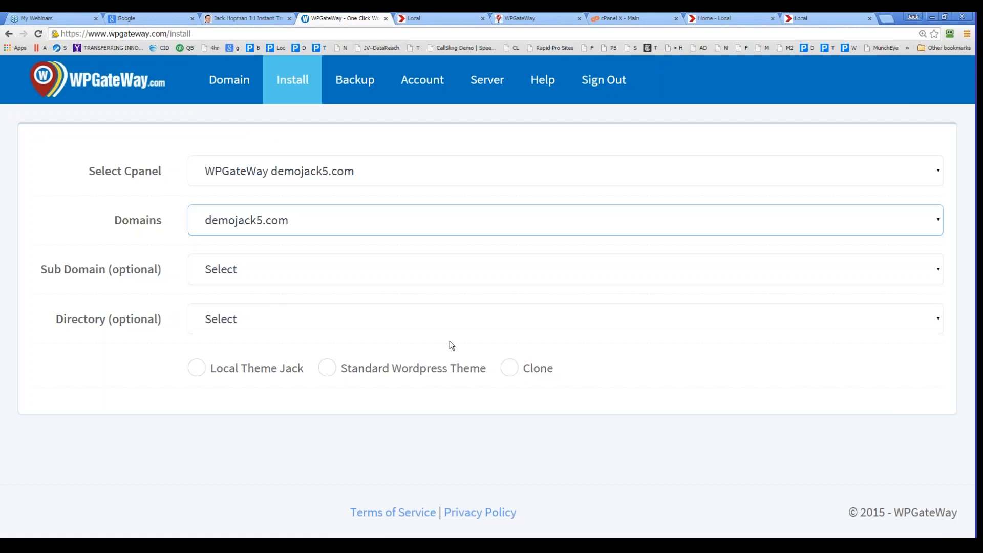
click(507, 371)
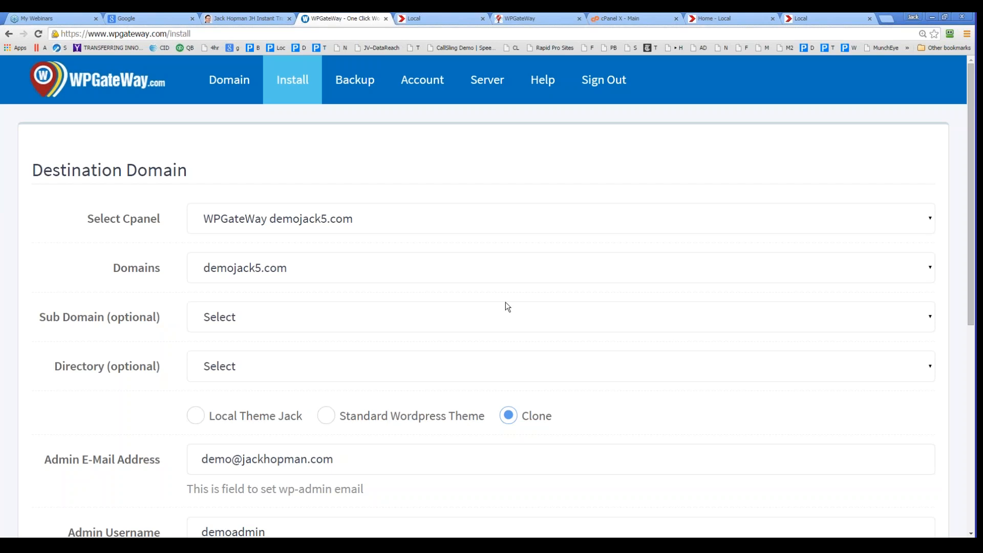
Choose clonejack.com as the source cPanel for the clone
triple_click(174, 171)
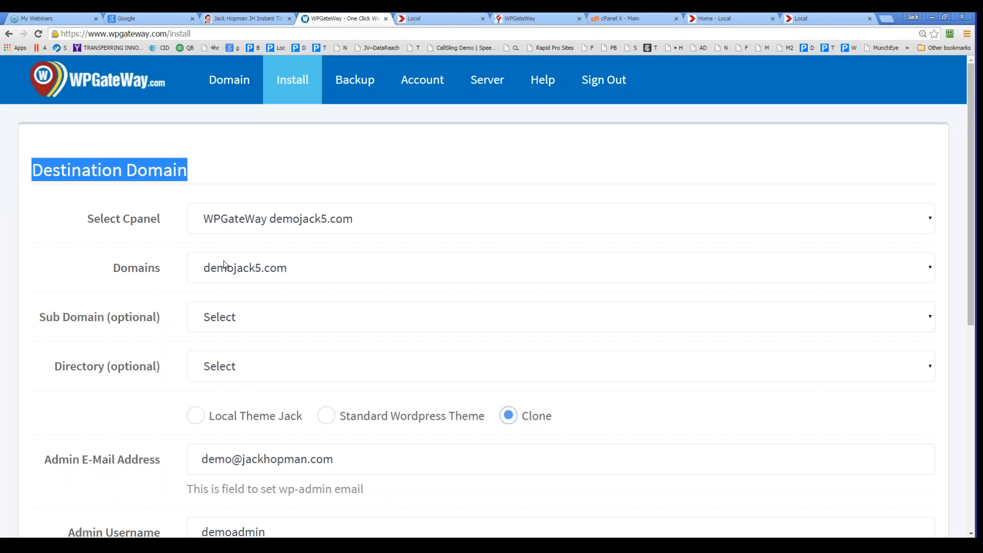
scroll(213, 321, down, 3)
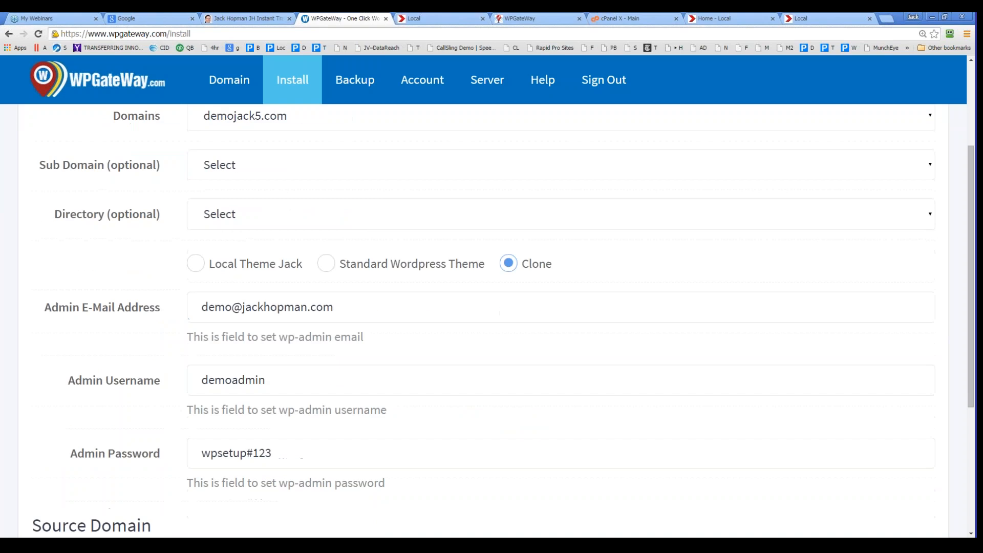
scroll(491, 320, down, 3)
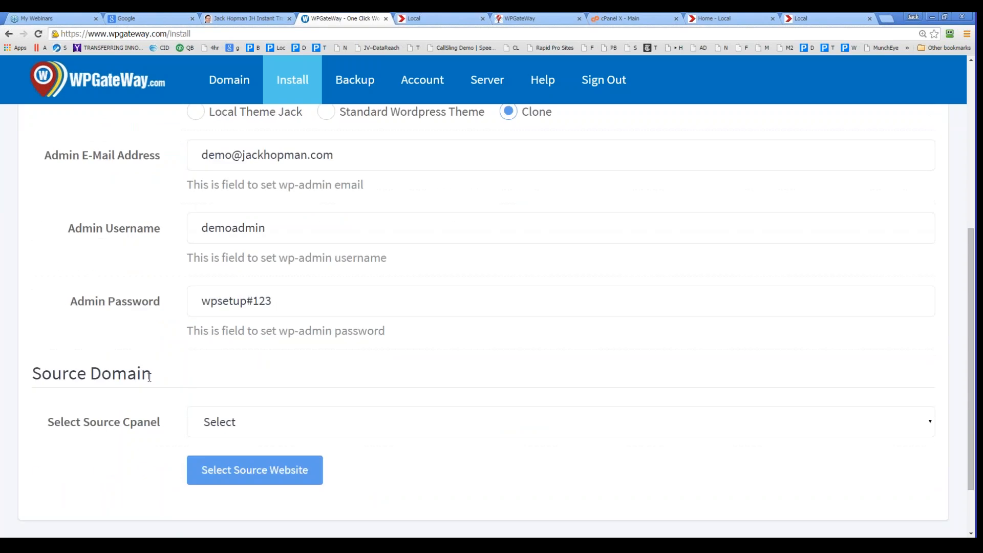
drag(156, 378, 24, 376)
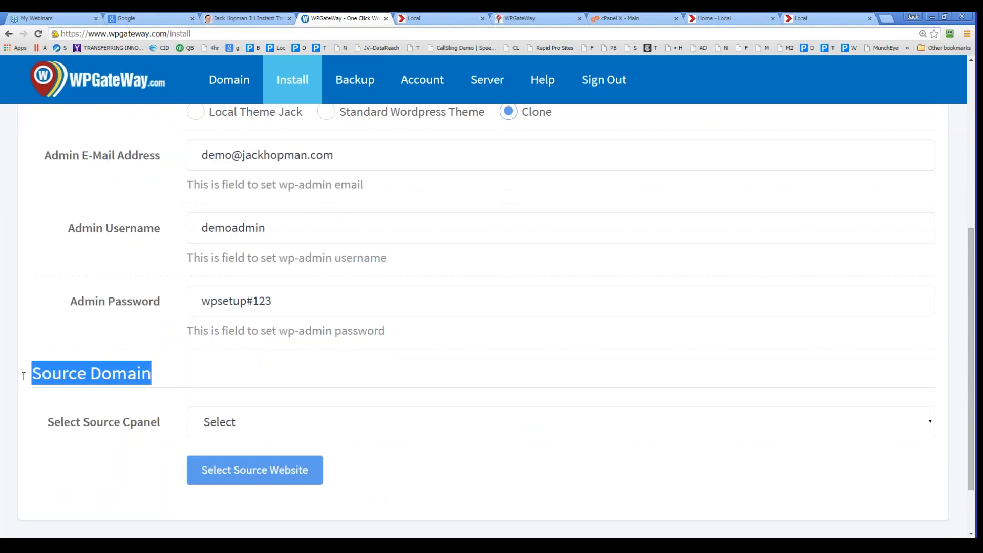
click(238, 422)
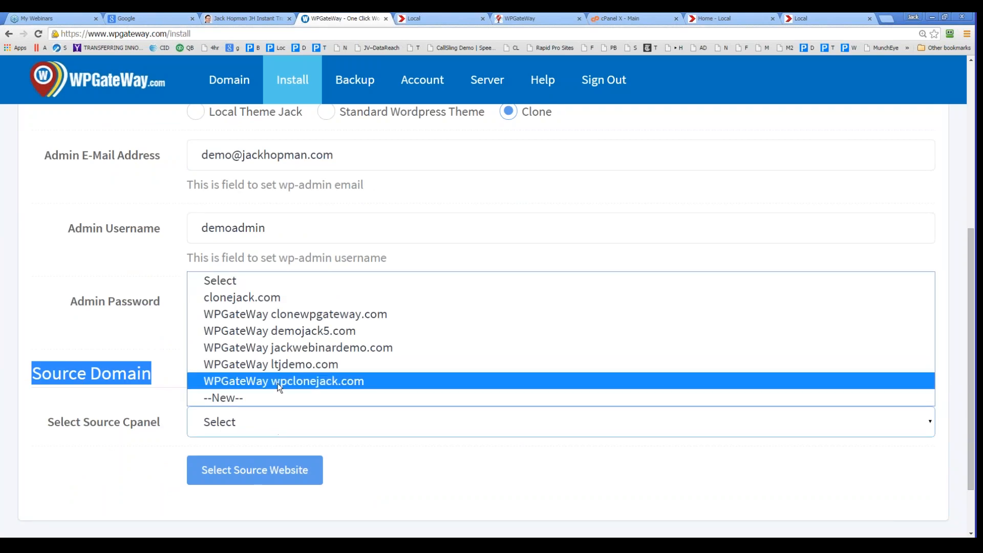
click(248, 299)
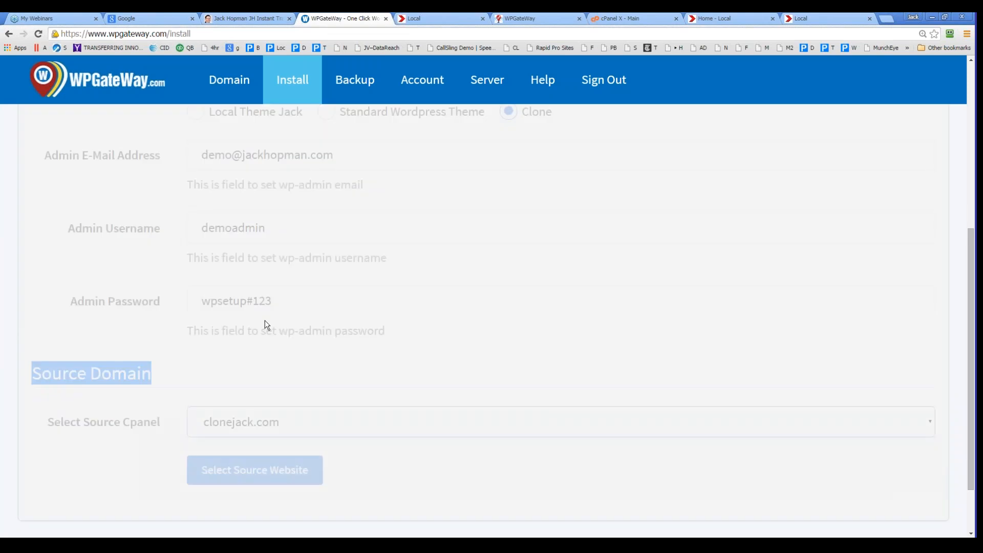
Open clonejack.com in a new browser tab and compare it with the current demojack5.com site
click(890, 18)
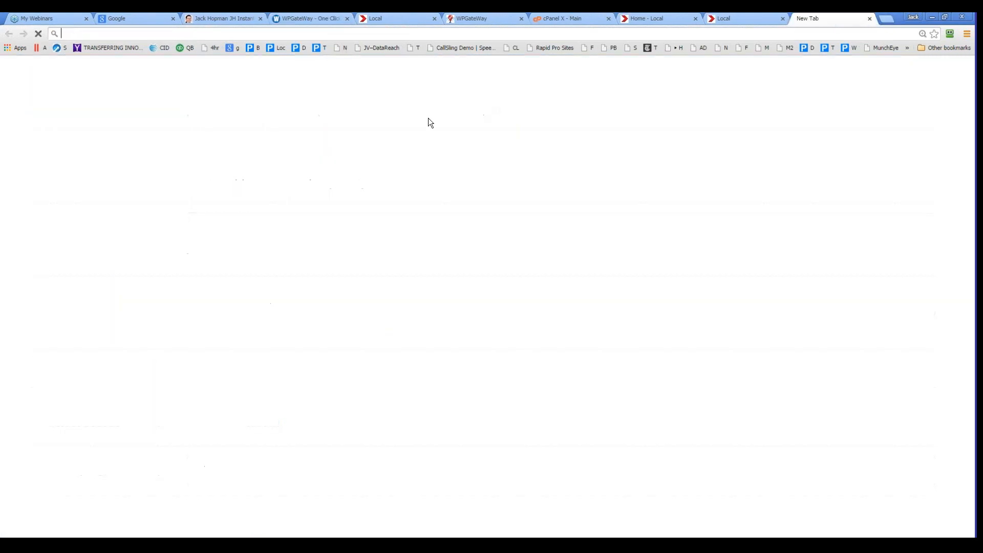
text(clonejack.com)
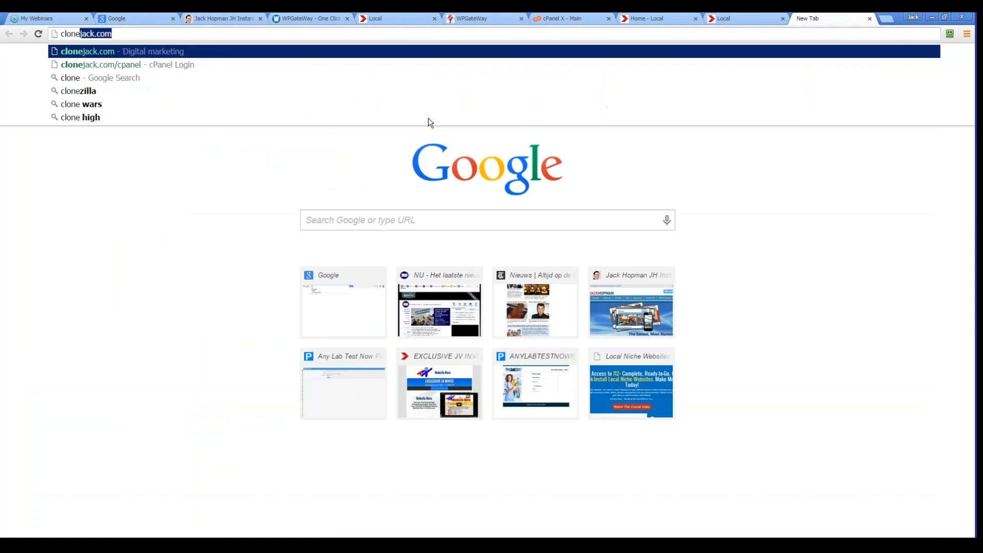
key(Return)
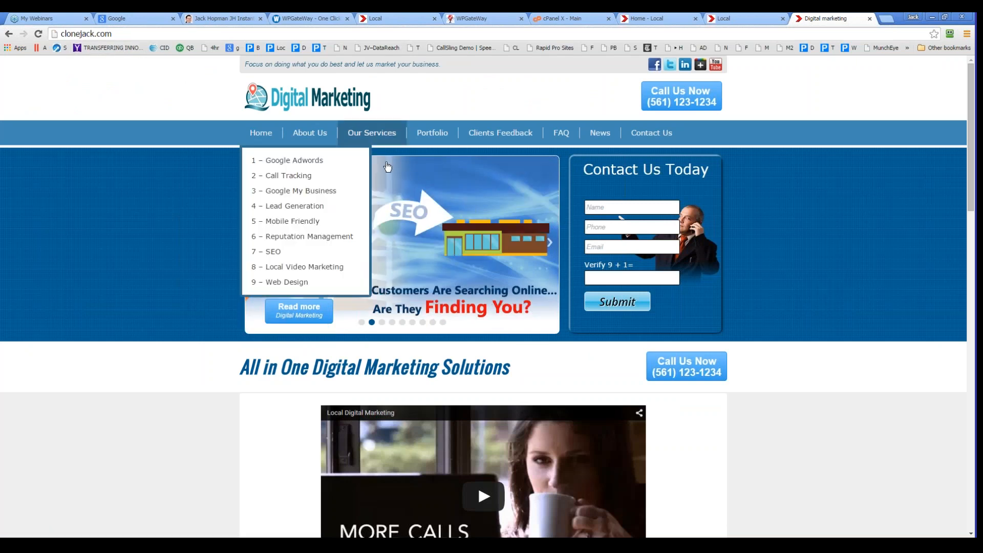
click(740, 18)
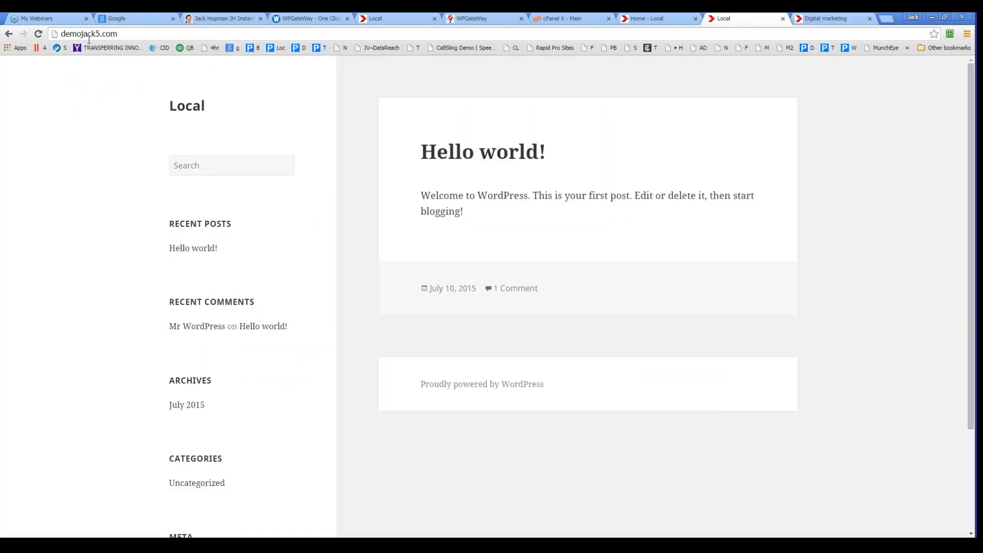
Return to WPGateWay, review the clone's destination settings, and set the source domain to clonejack.com
click(311, 21)
scroll(270, 213, up, 3)
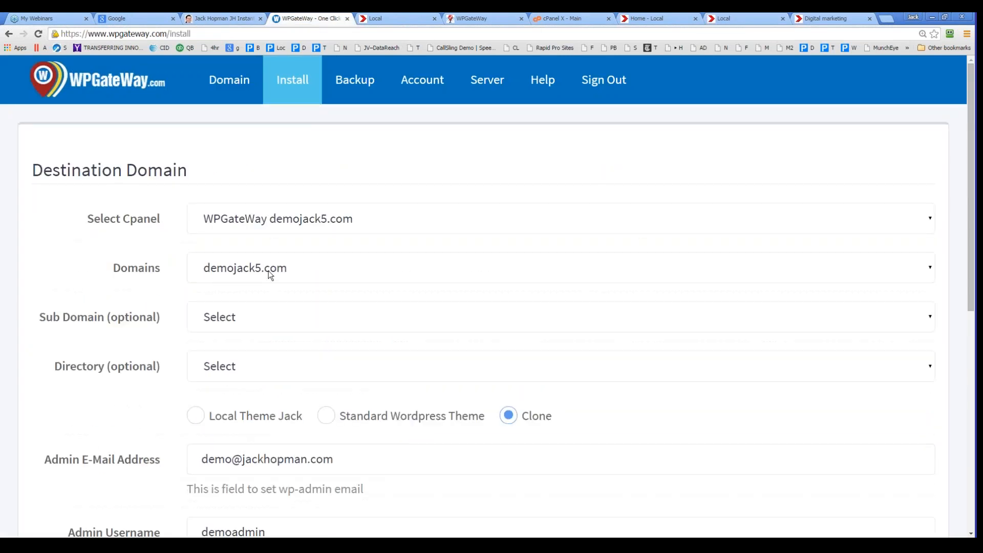
scroll(275, 278, down, 8)
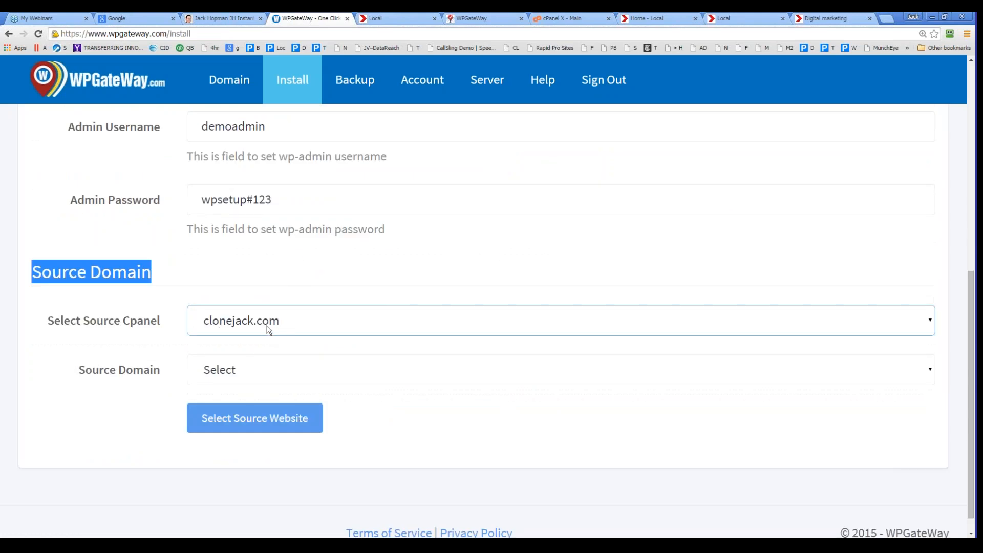
scroll(251, 282, up, 8)
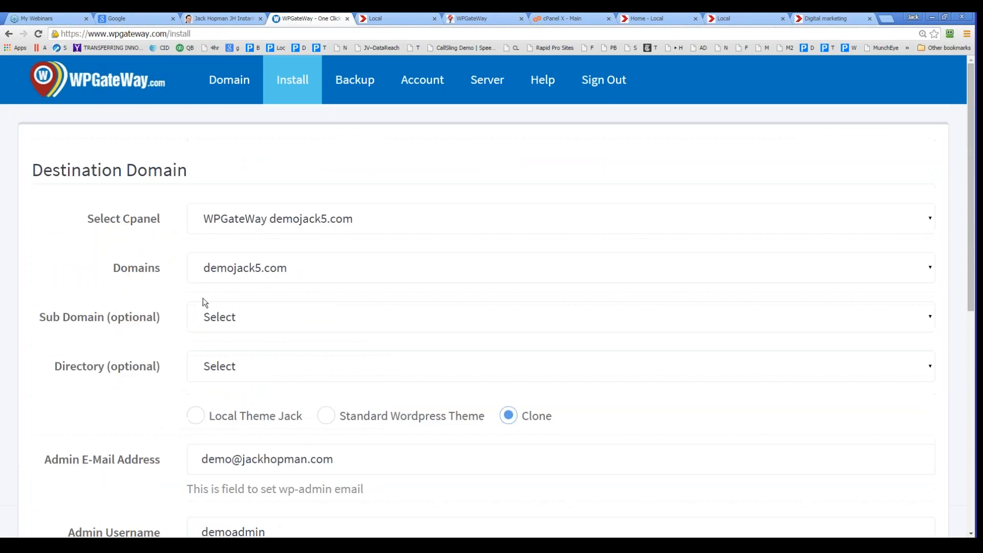
scroll(207, 307, down, 5)
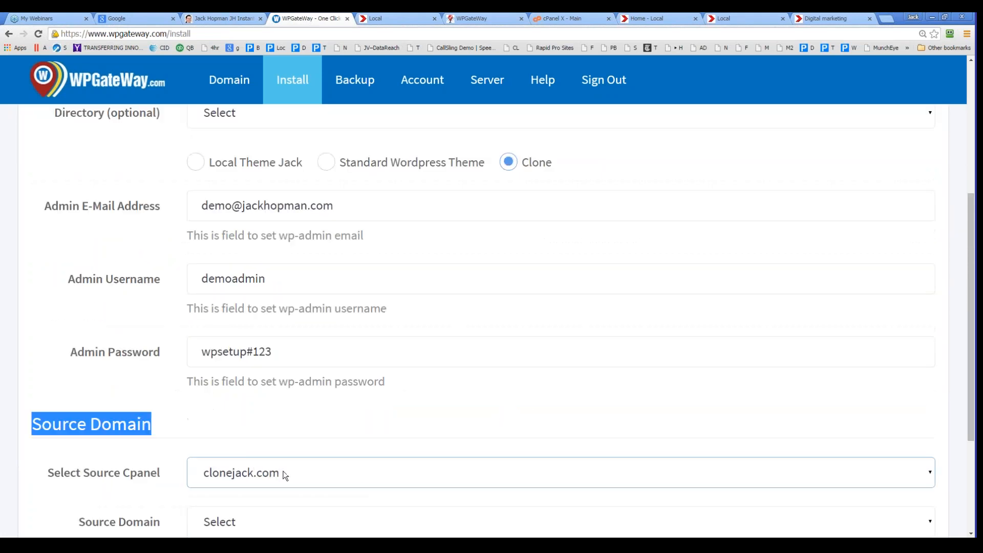
scroll(241, 386, up, 5)
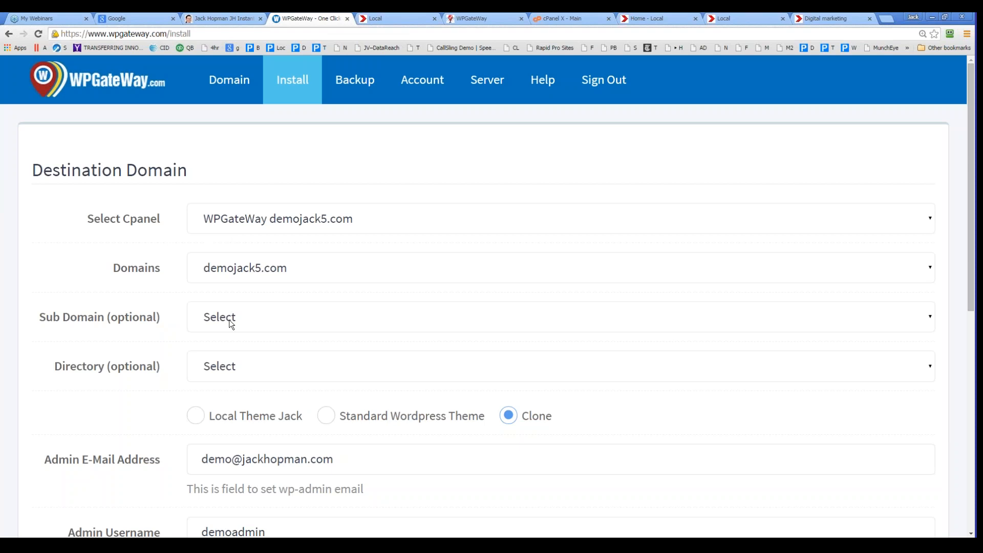
scroll(290, 345, down, 8)
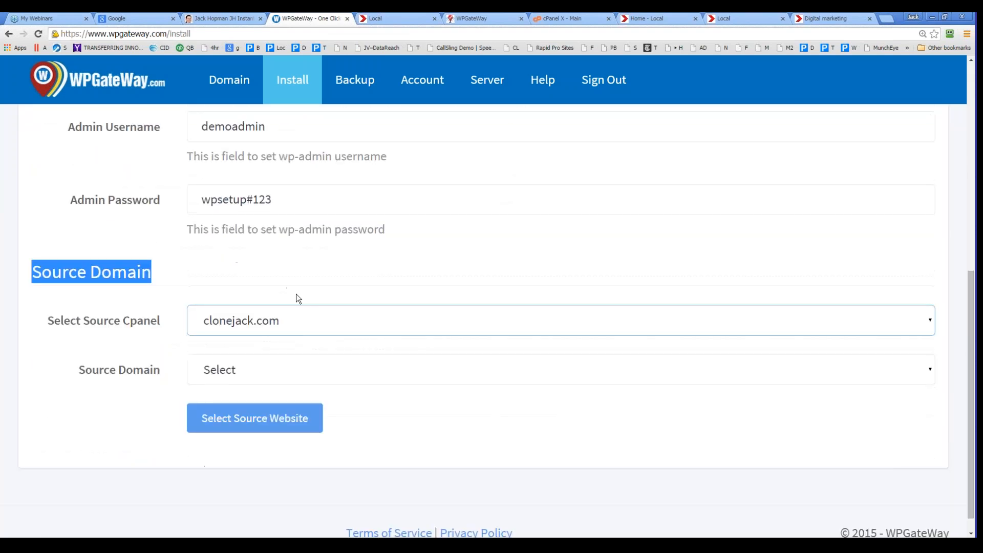
click(237, 375)
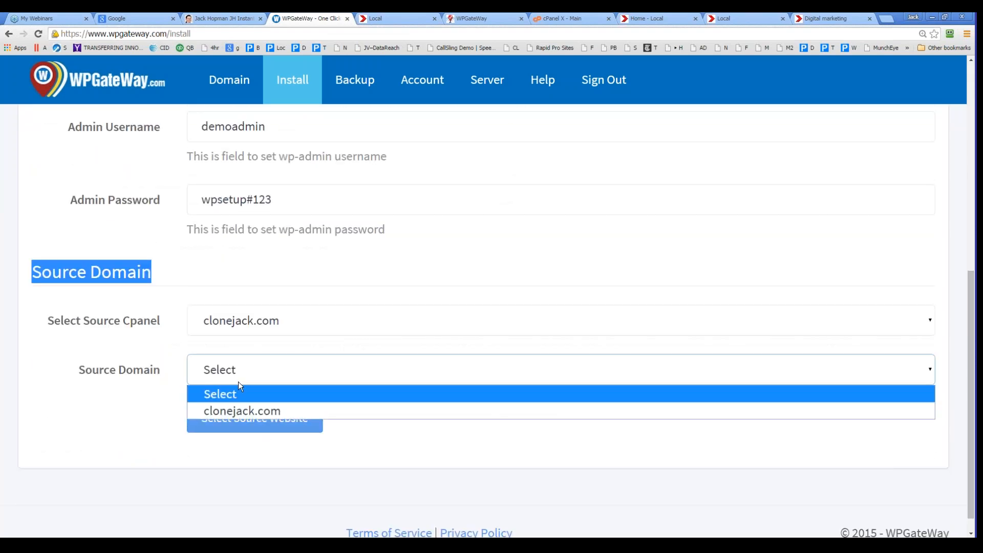
click(235, 410)
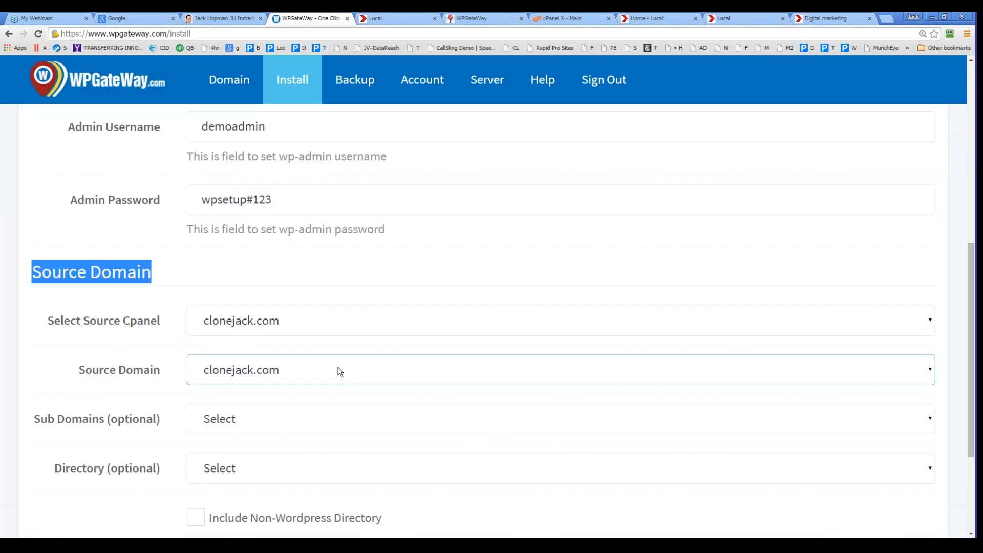
Clone the clonejack.com website onto demojack5.com, leaving the optional source sub domain and directory unselected
scroll(338, 369, down, 3)
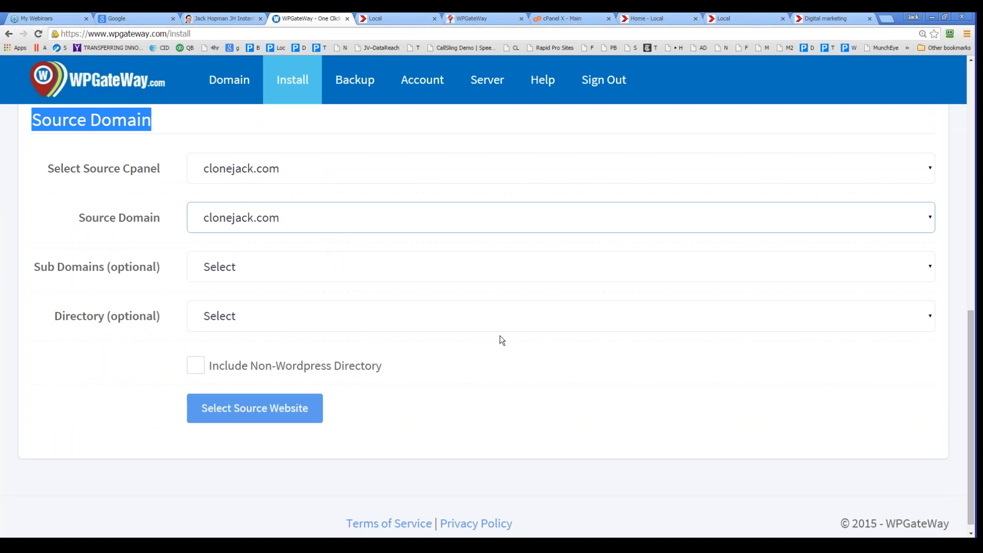
scroll(446, 401, up, 11)
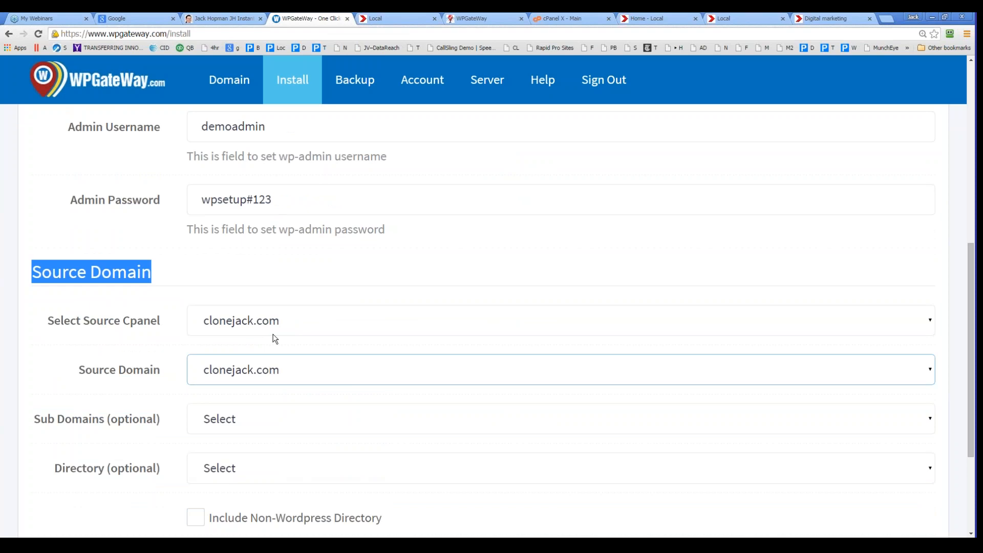
scroll(275, 338, down, 3)
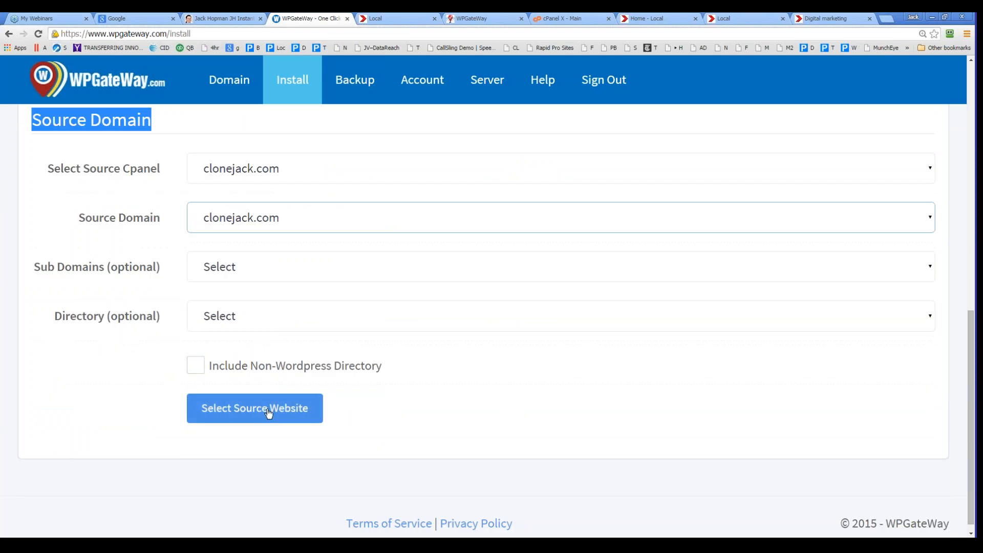
click(268, 413)
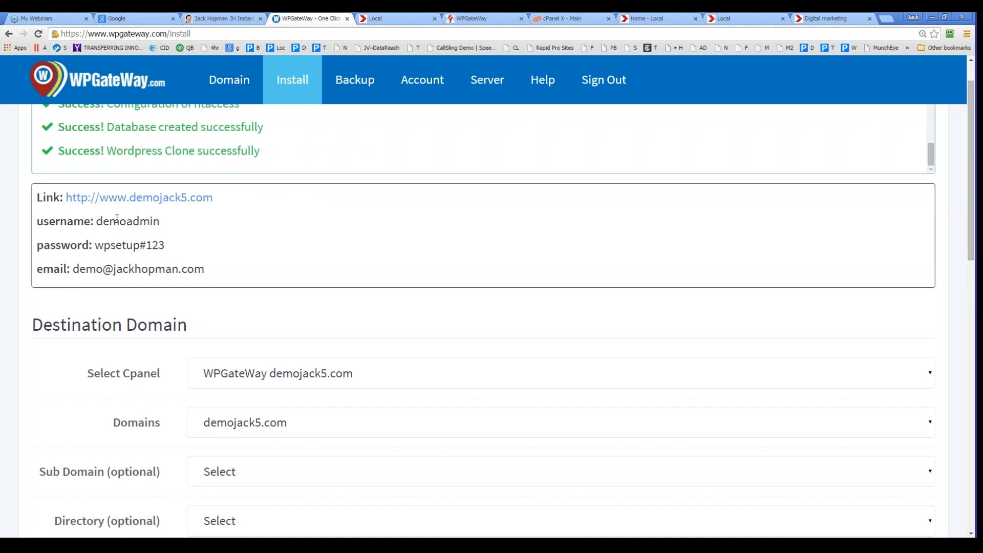
drag(214, 197, 67, 198)
key(ctrl+c)
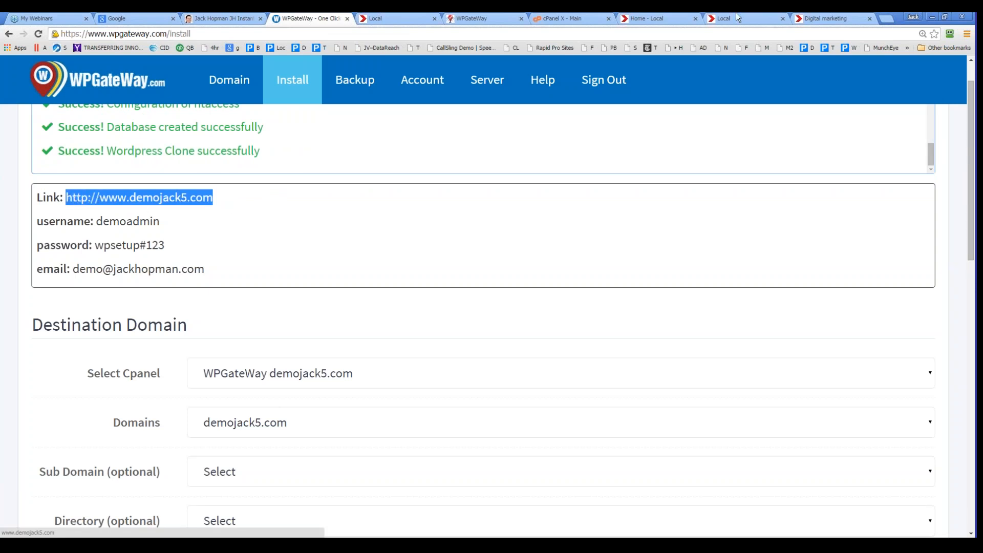
click(888, 19)
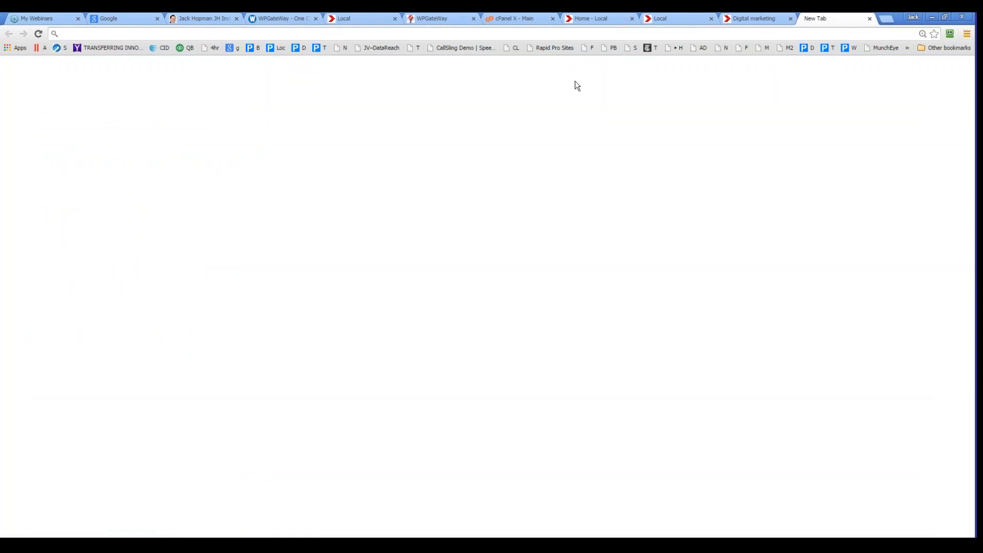
key(ctrl+v)
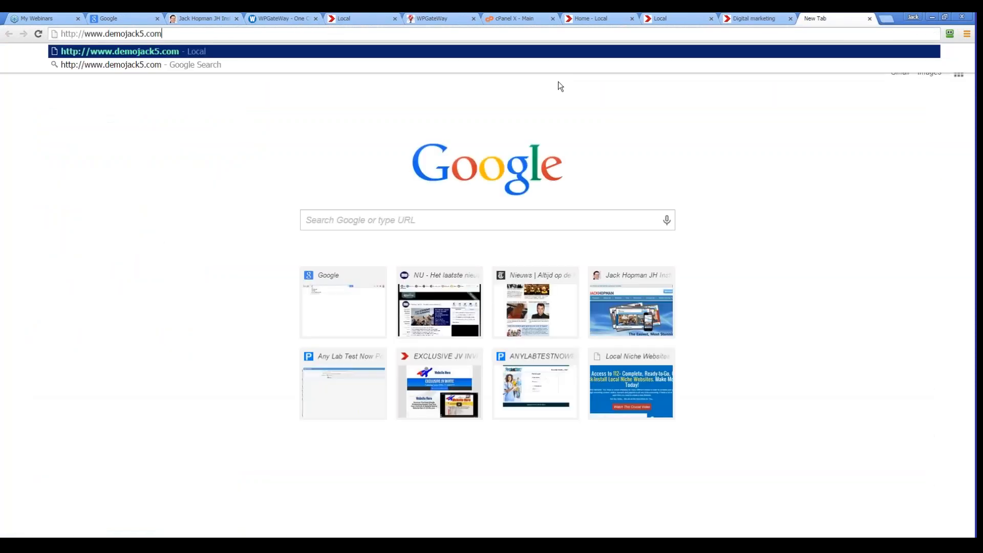
key(Return)
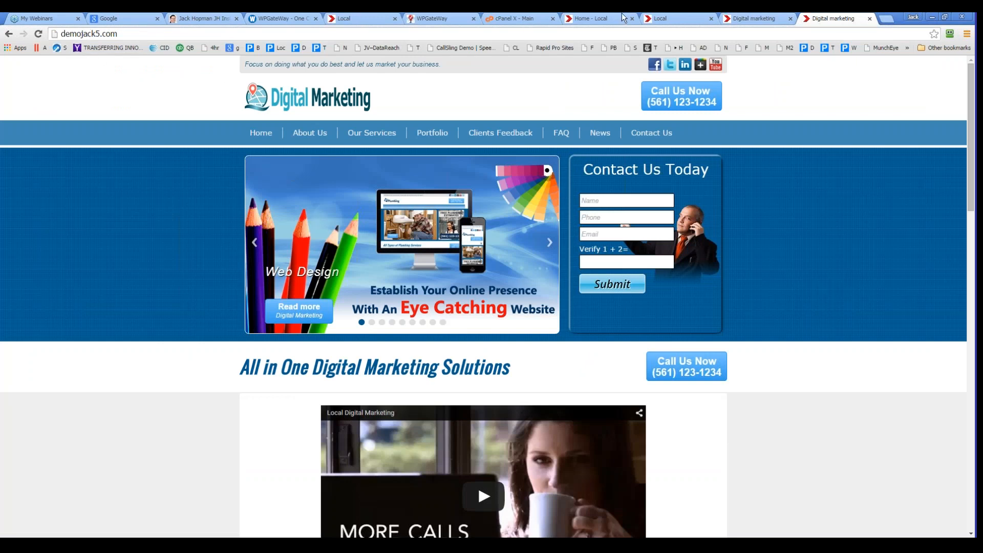
Compare the dentist, standard WordPress and cloned versions of demojack5.com across their open browser tabs
click(584, 19)
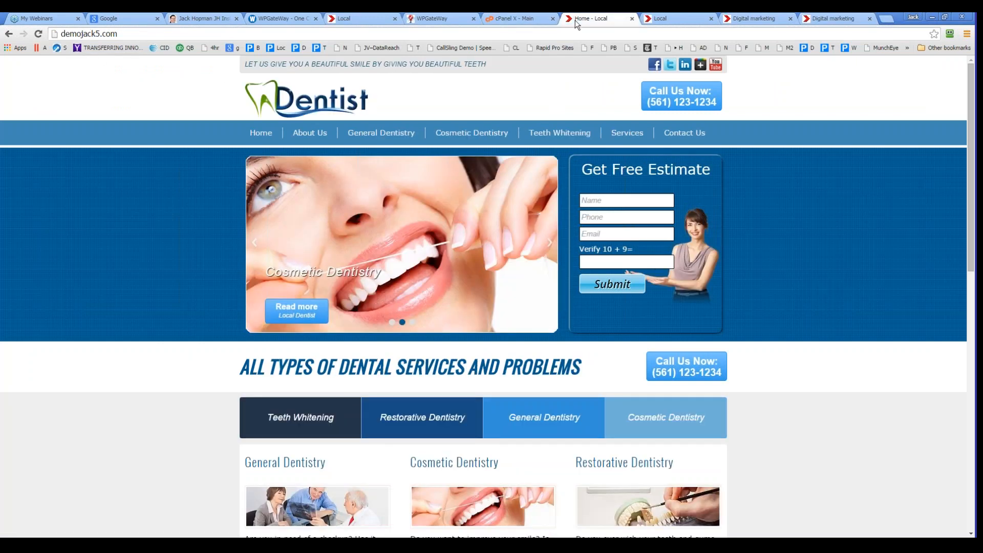
click(651, 20)
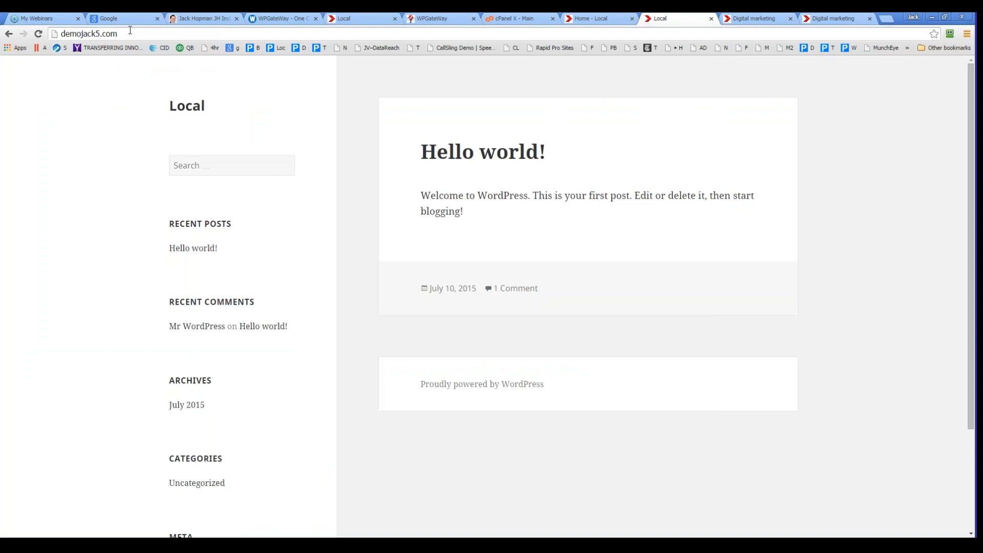
click(130, 32)
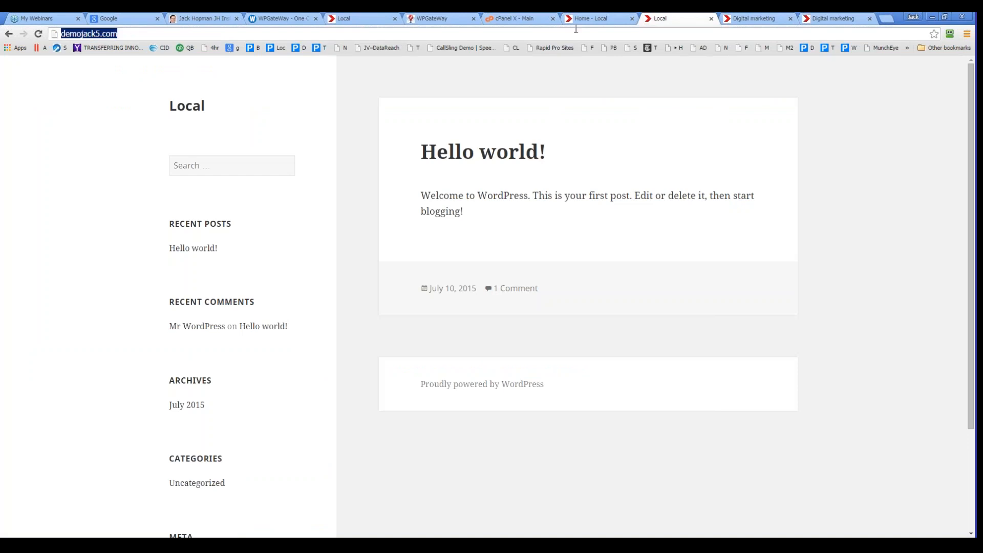
click(838, 19)
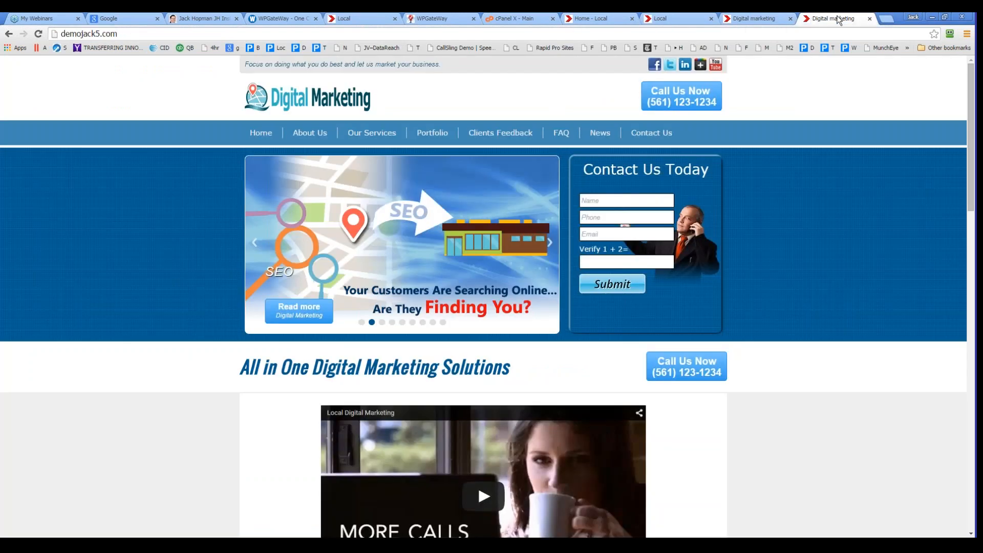
click(662, 20)
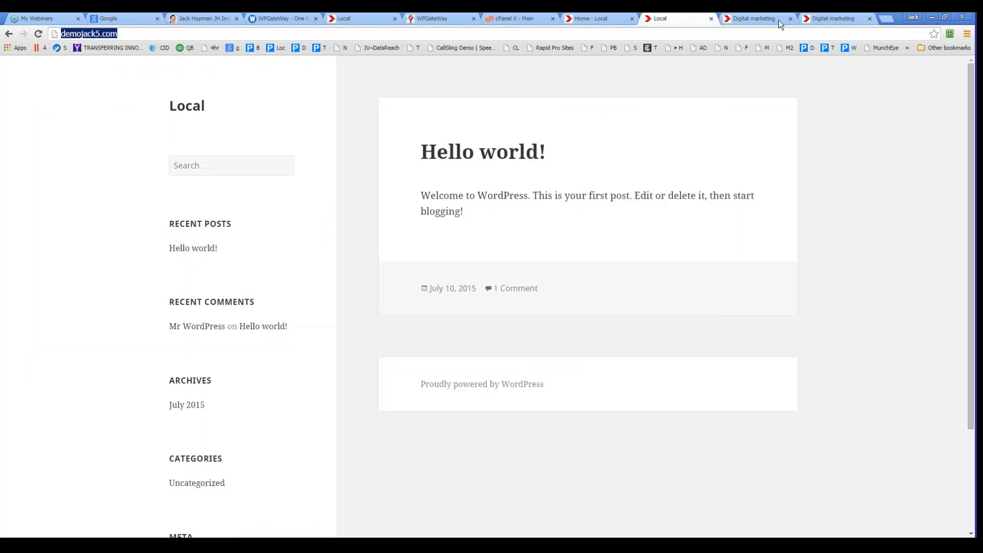
Compare the cloned demojack5.com site with the original clonejack.com site in their browser tabs
click(829, 18)
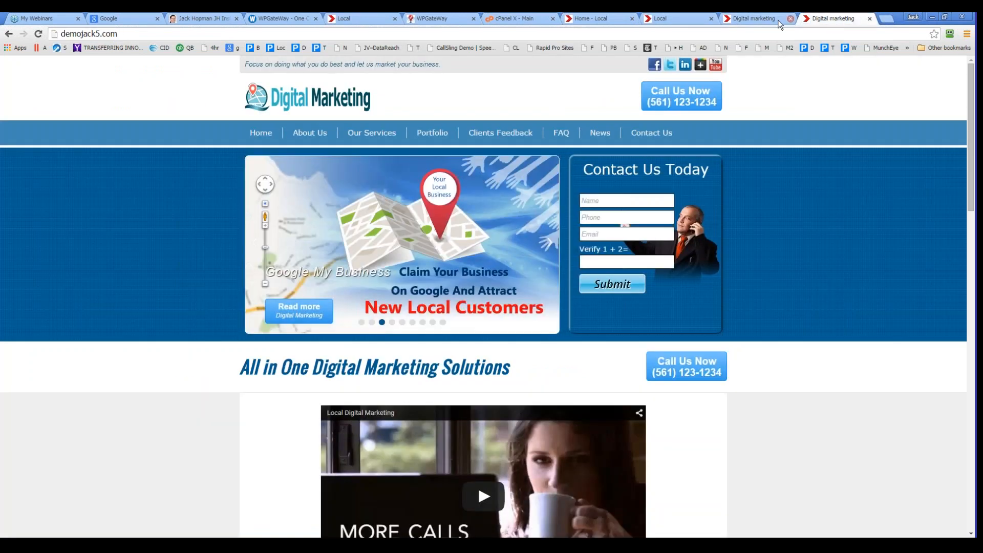
click(751, 20)
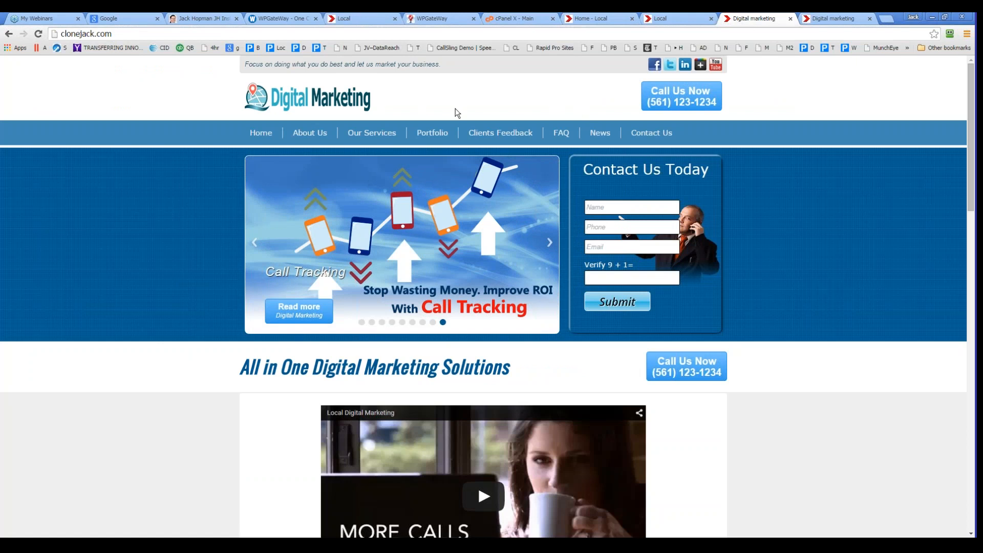
Return to WPGateWay and bring up the install options for the clonejack.com domain under the clonejack.com cPanel
click(265, 20)
scroll(309, 184, up, 5)
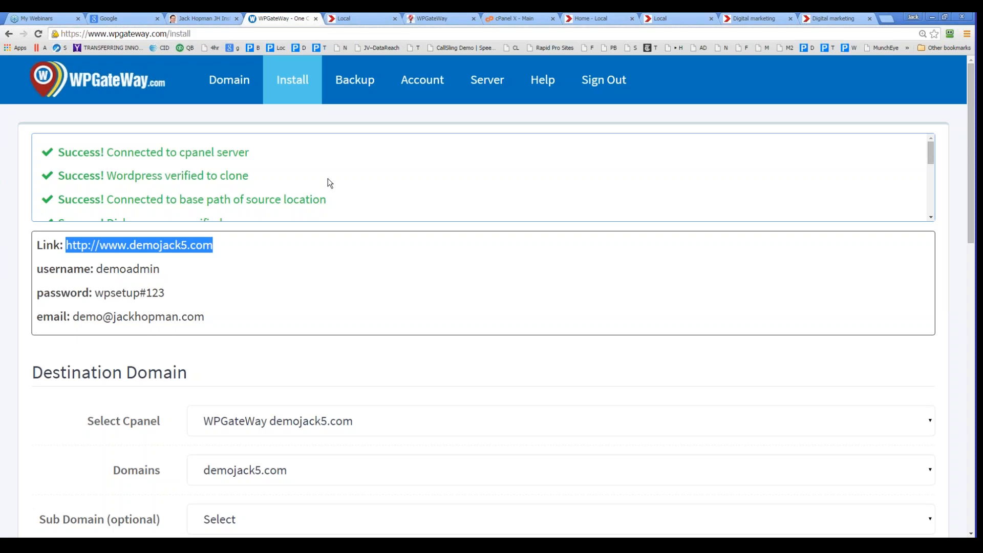
click(240, 90)
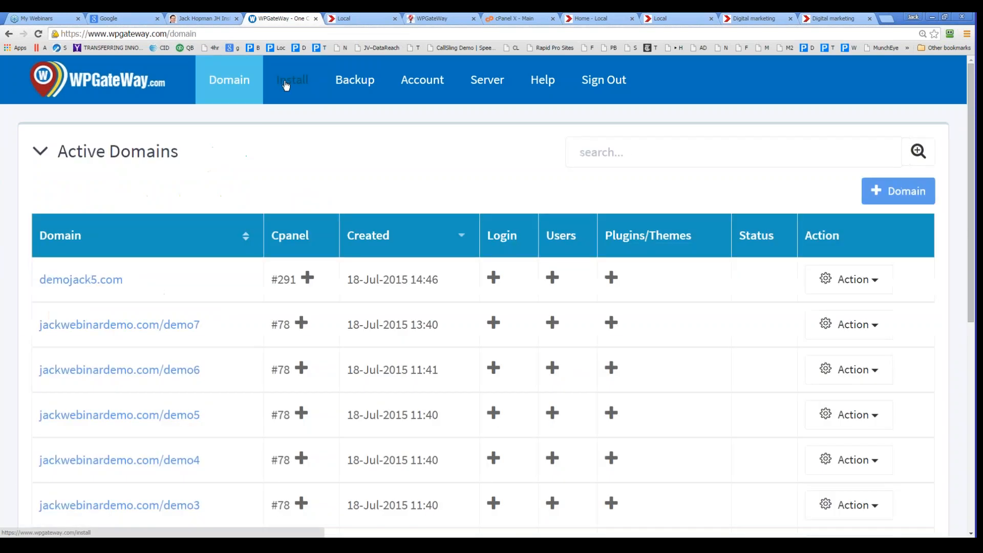
click(286, 85)
click(274, 170)
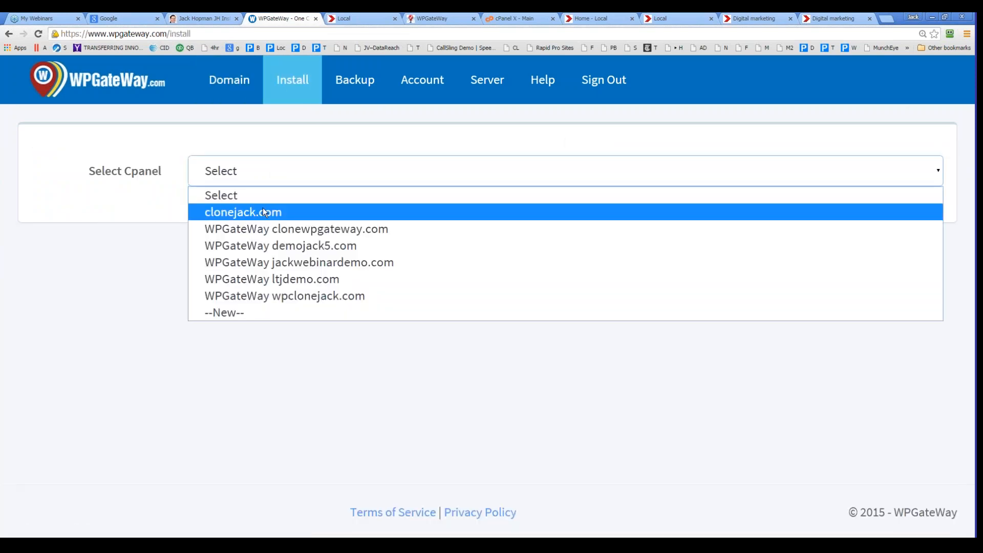
click(263, 210)
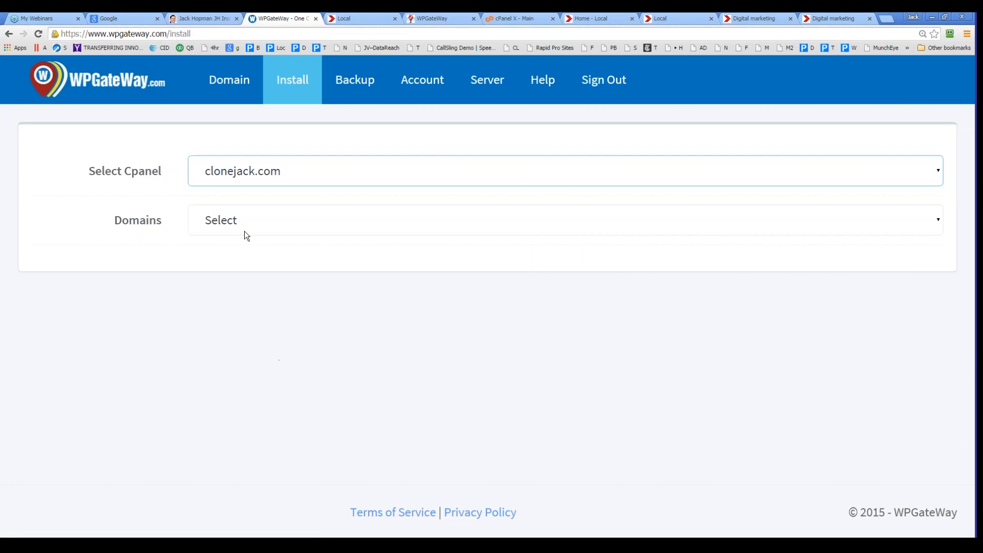
click(244, 231)
click(235, 266)
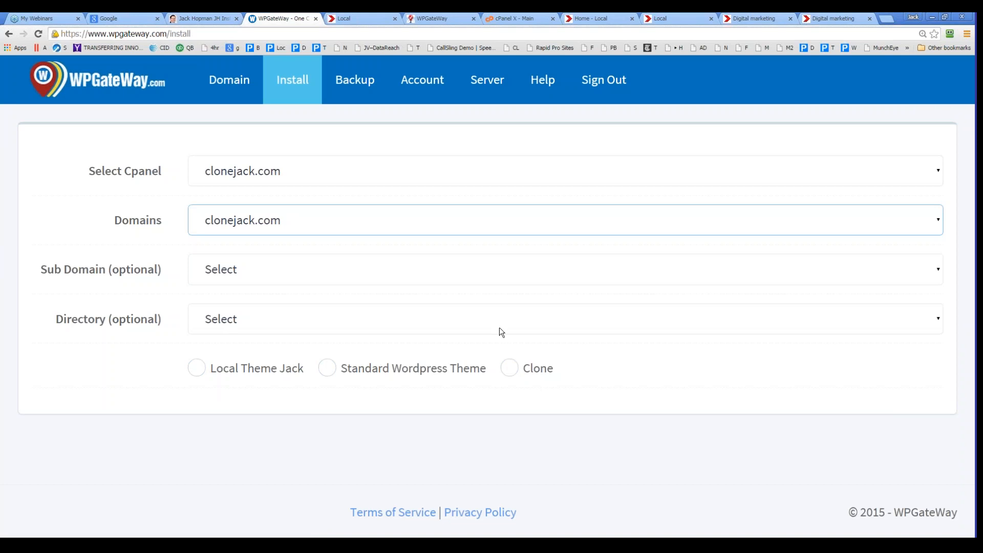
Review the active domains and the cPanels available for adding a domain to the backups, including the saved cPanel logins
click(229, 82)
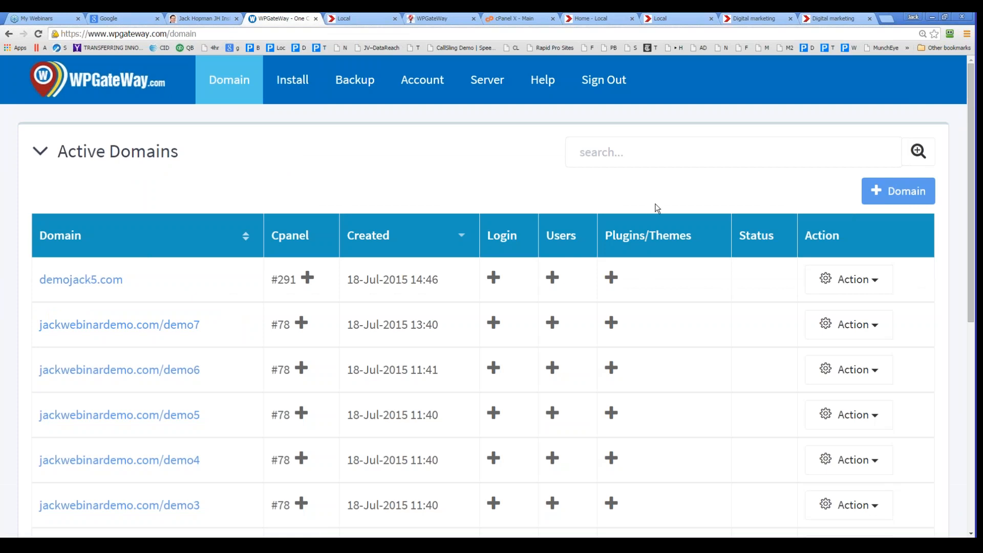
click(891, 197)
click(247, 256)
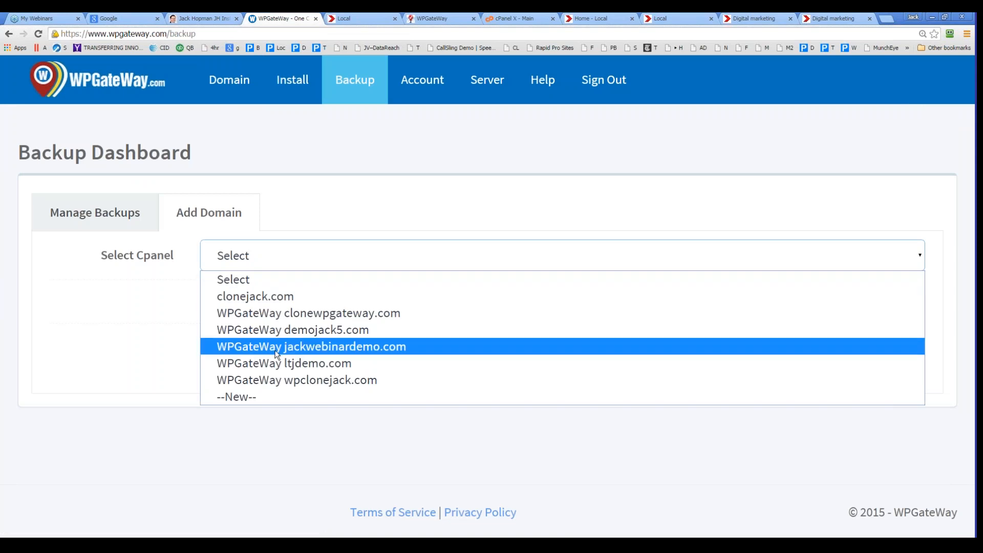
click(164, 309)
click(267, 257)
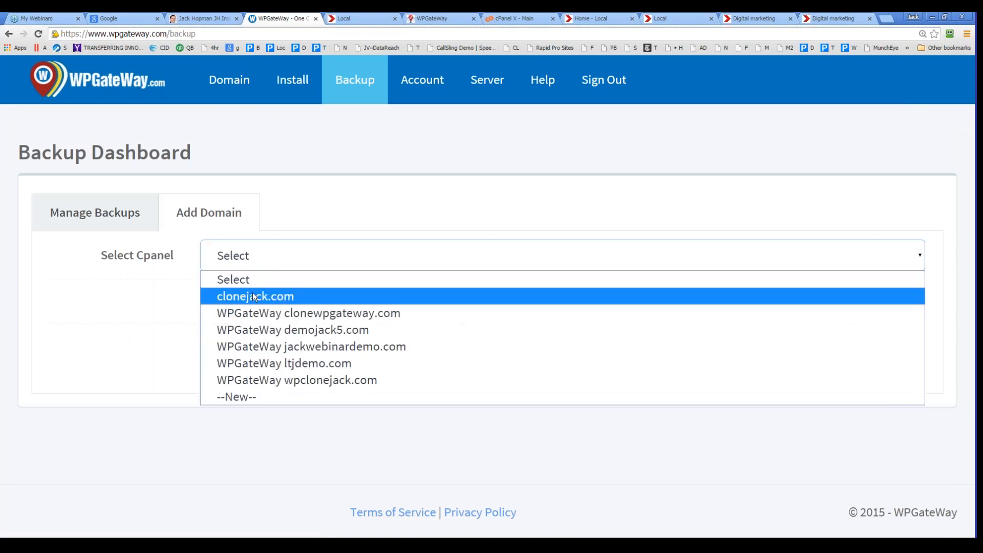
click(263, 389)
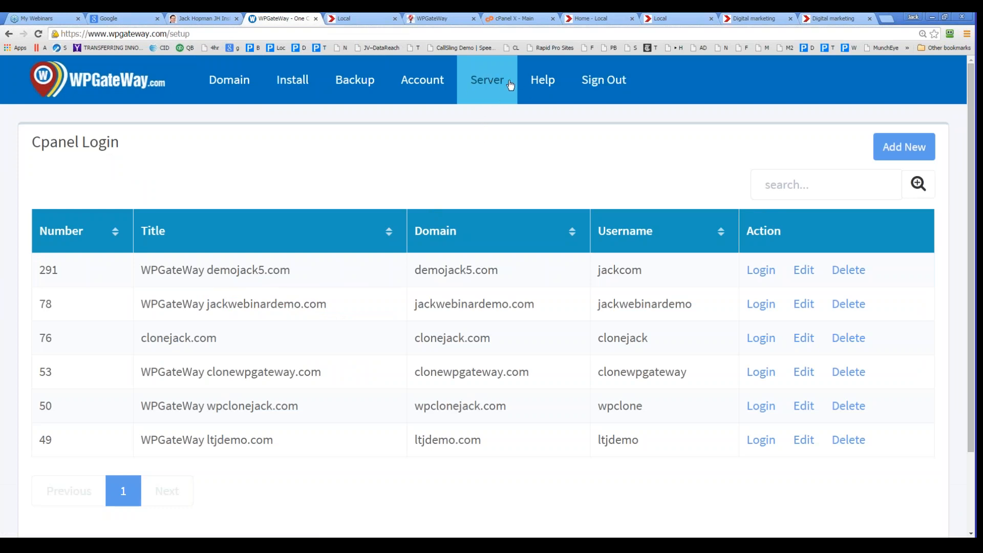
Bring up the backup options for clonejack.com under its own cPanel, and return to the active domains list without creating a backup
click(342, 84)
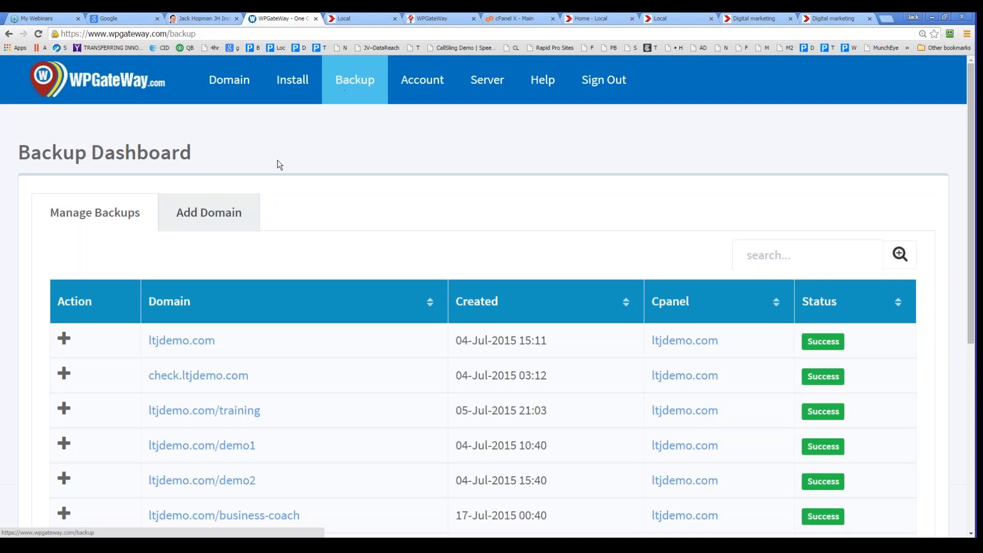
click(219, 222)
click(239, 259)
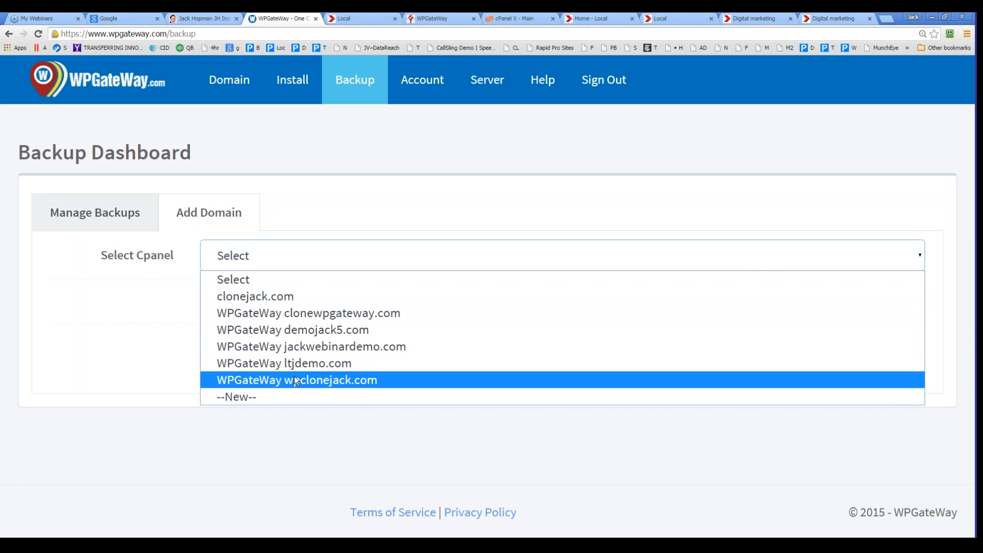
click(256, 302)
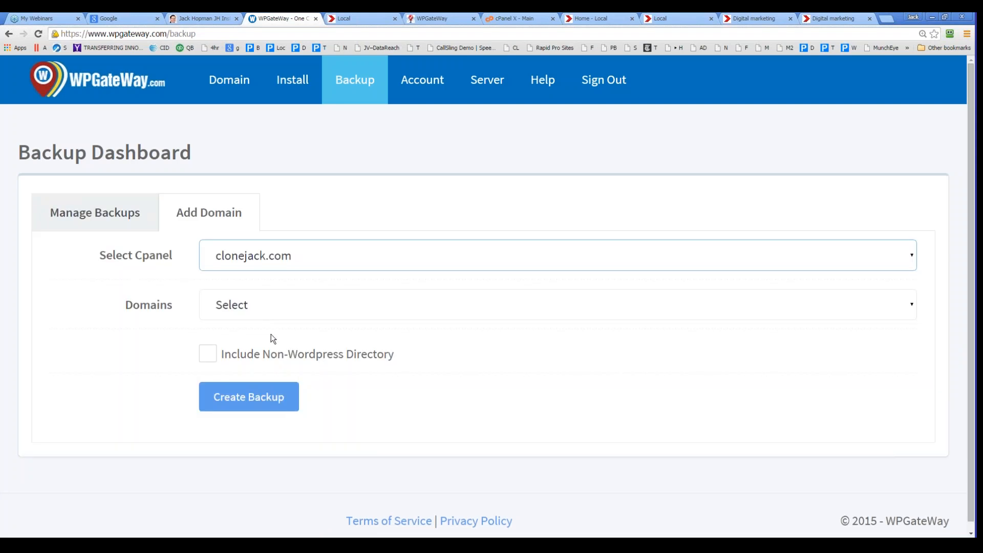
click(242, 312)
click(243, 341)
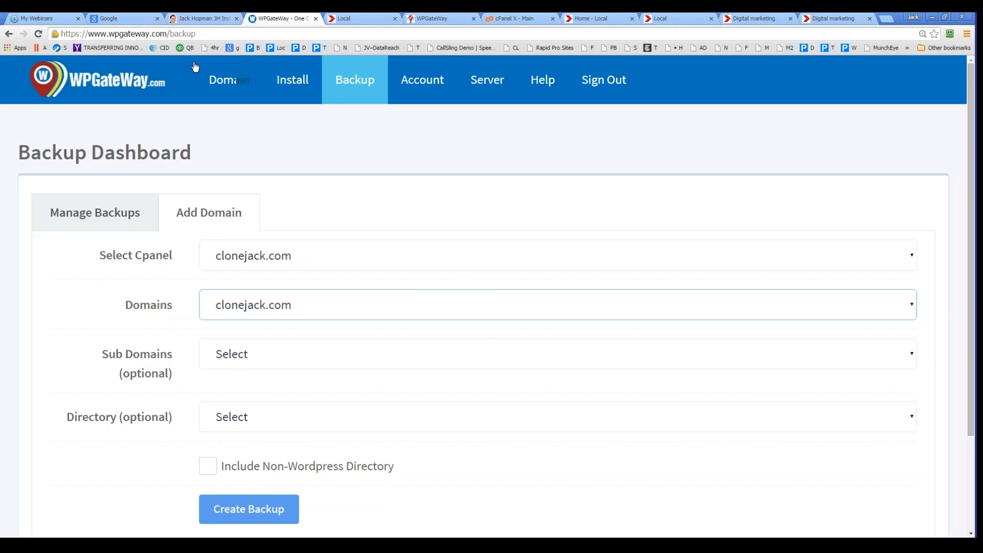
click(229, 86)
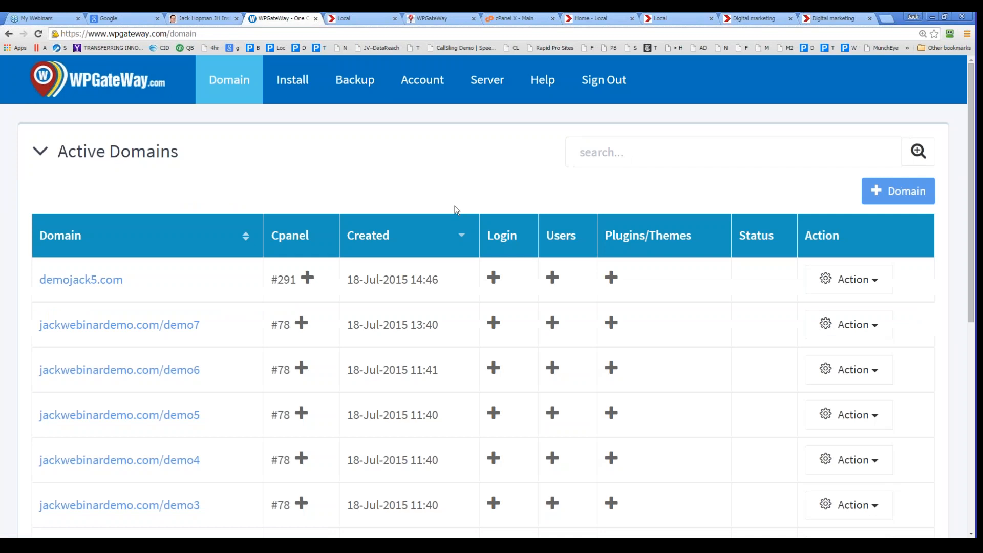